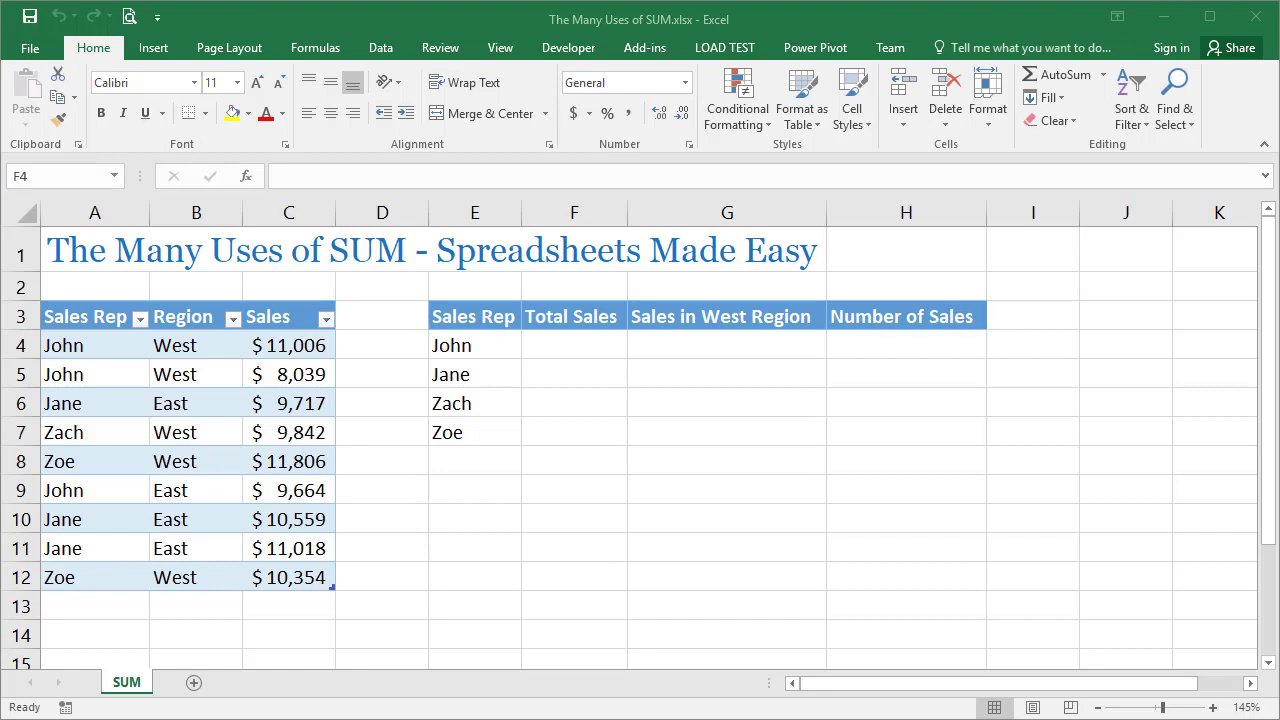
Total the Sales column in cell C14 with =SUM(Sales[Sales])
left_click(289, 635)
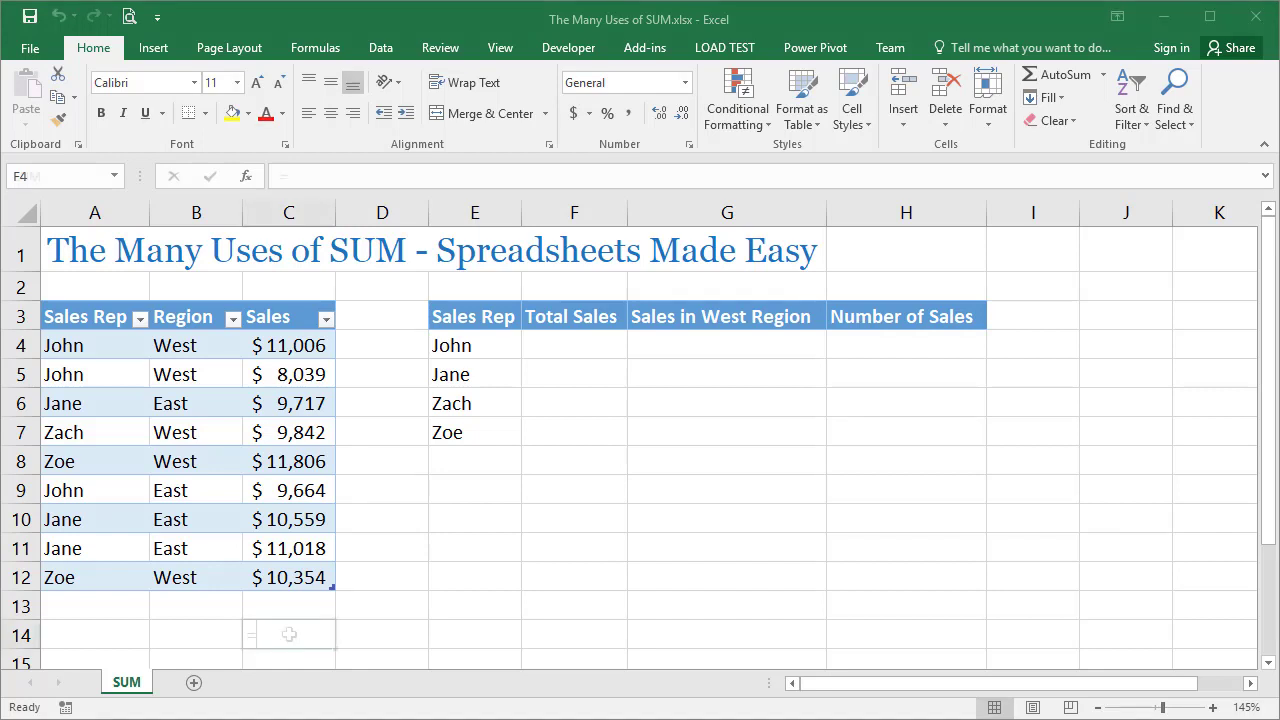
type("=sum(")
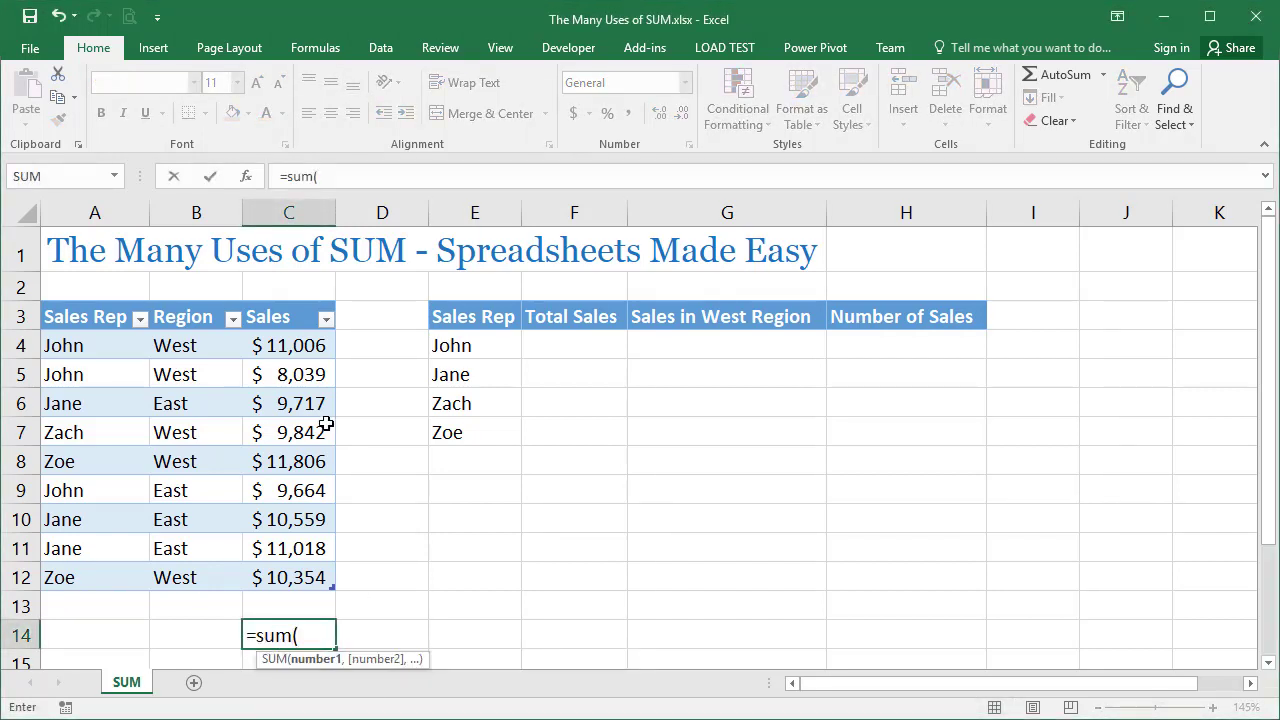
left_click_drag(283, 350, 290, 568)
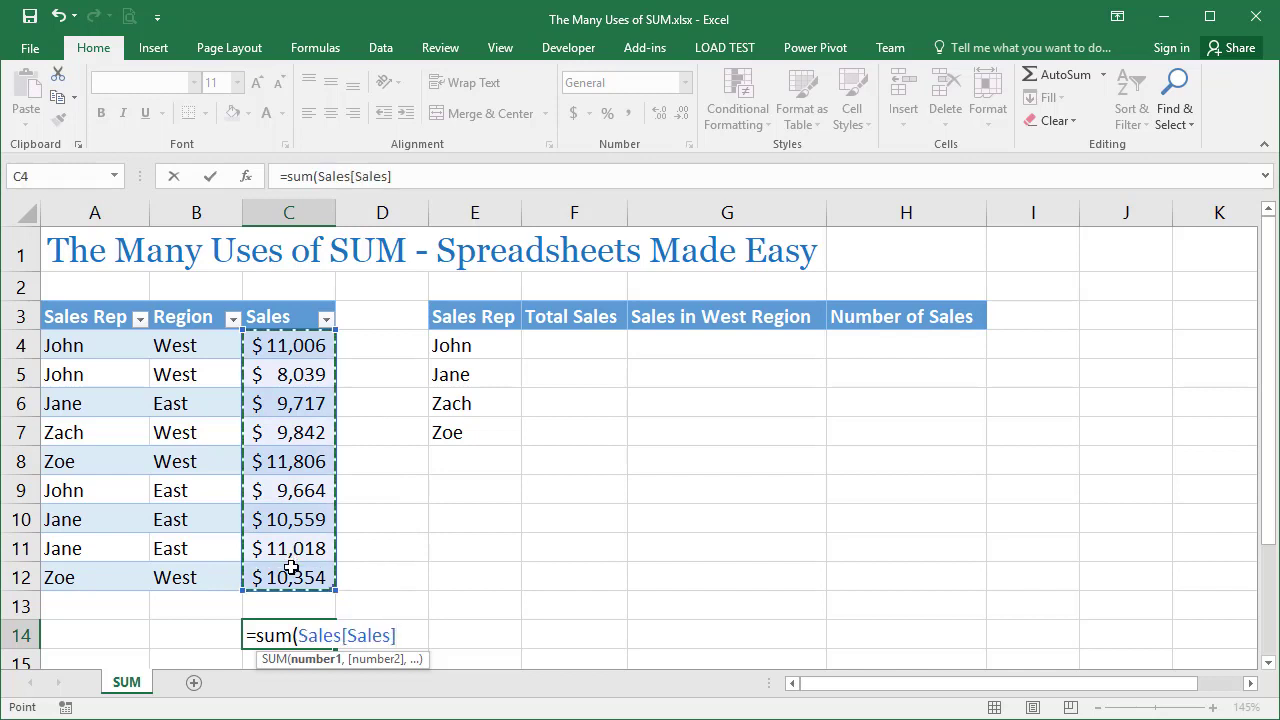
type(")")
key("Return")
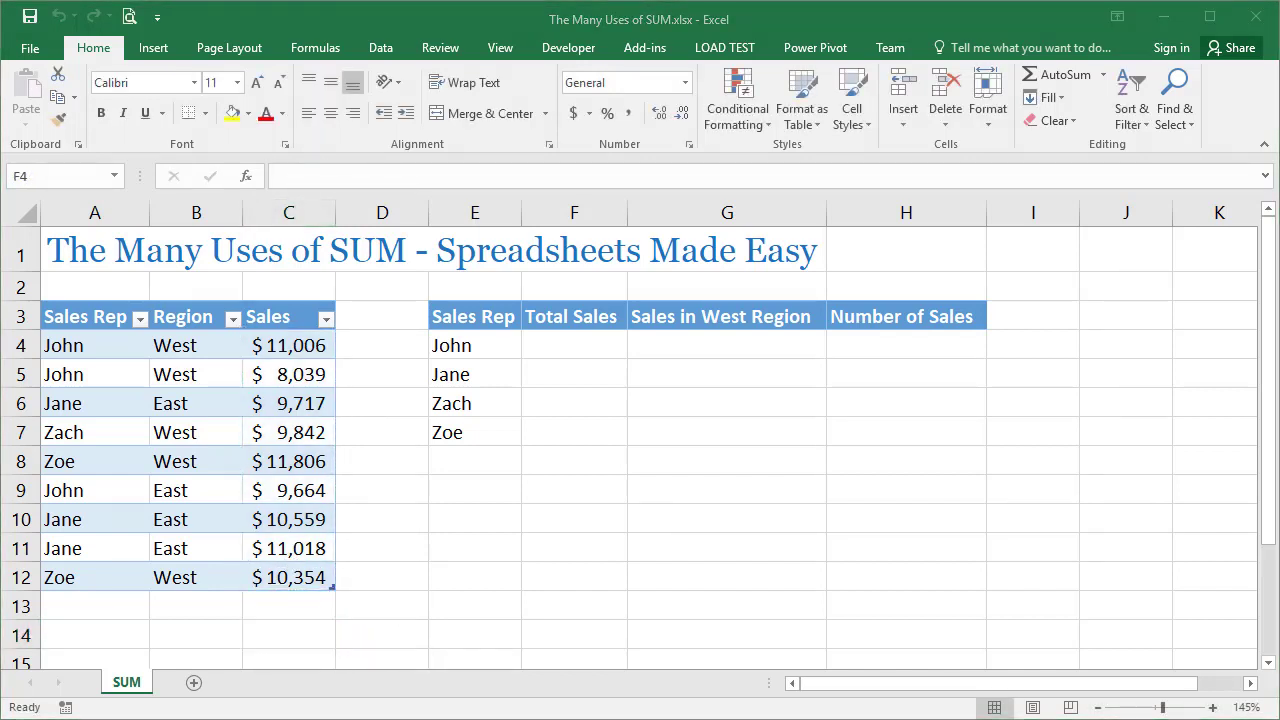
Begin a SUM formula in F4 with the condition (Sales[Sales Rep]=E4)
type("=sum(())")
key("Left")
key("Left")
left_click_drag(100, 345, 102, 572)
type("=")
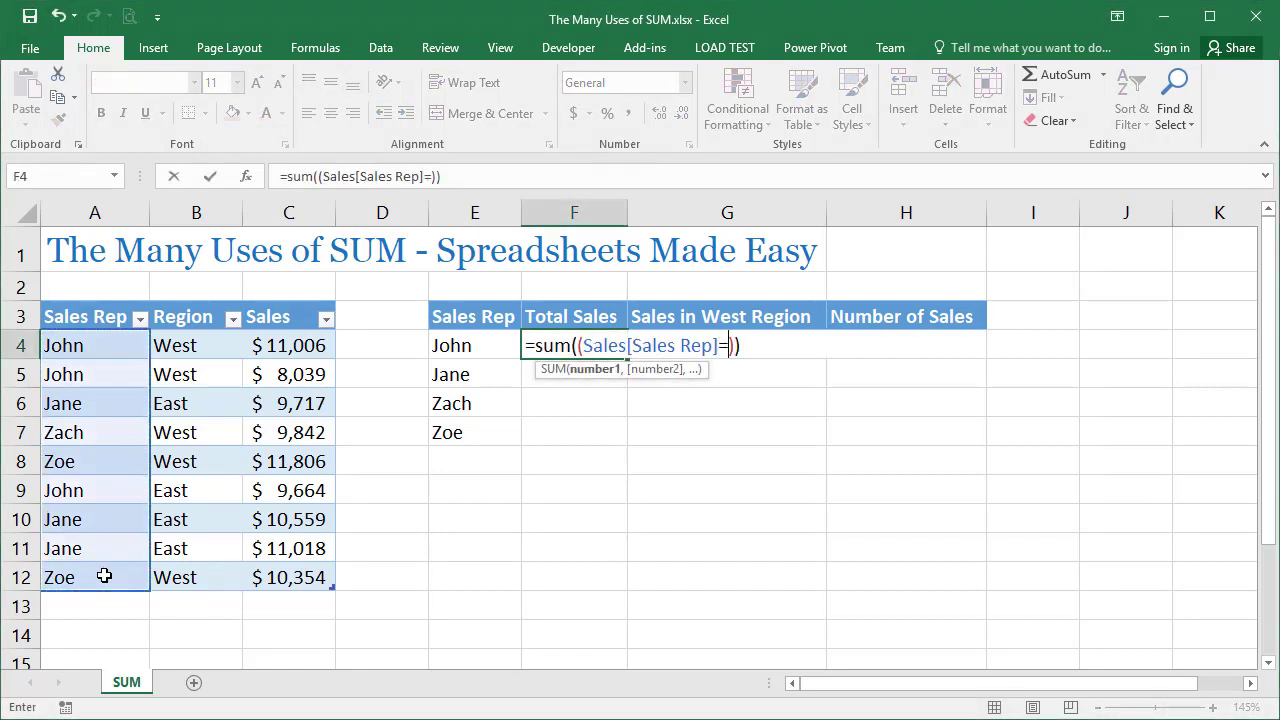
left_click(458, 346)
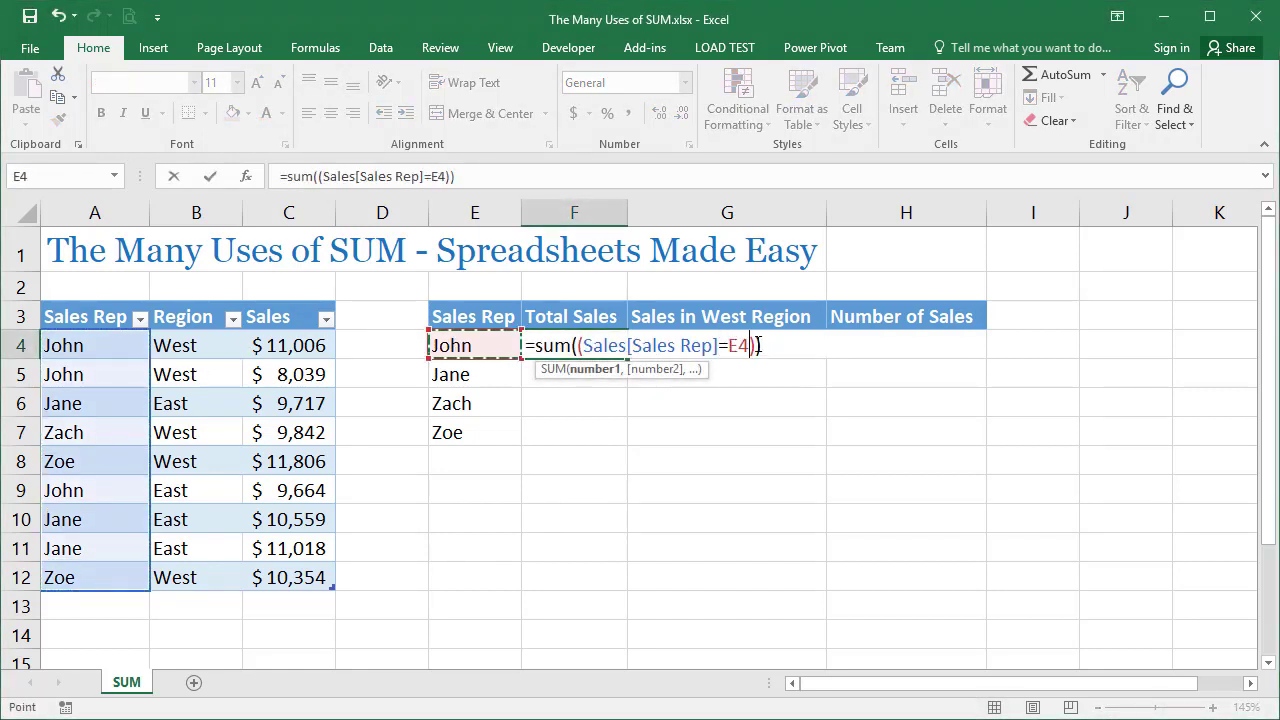
Multiply the F4 condition by (Sales[Sales]) inside the SUM and enter it as an array formula
left_click(757, 345)
type("*")
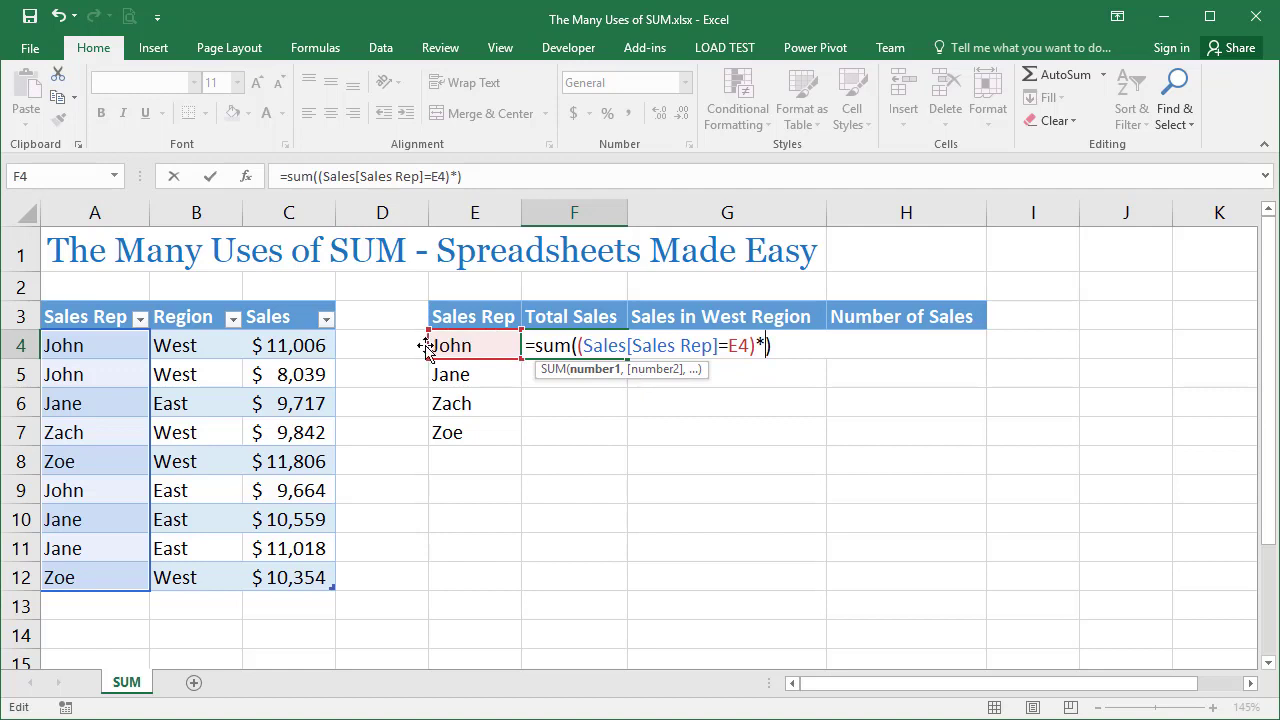
type("()")
left_click_drag(306, 340, 338, 590)
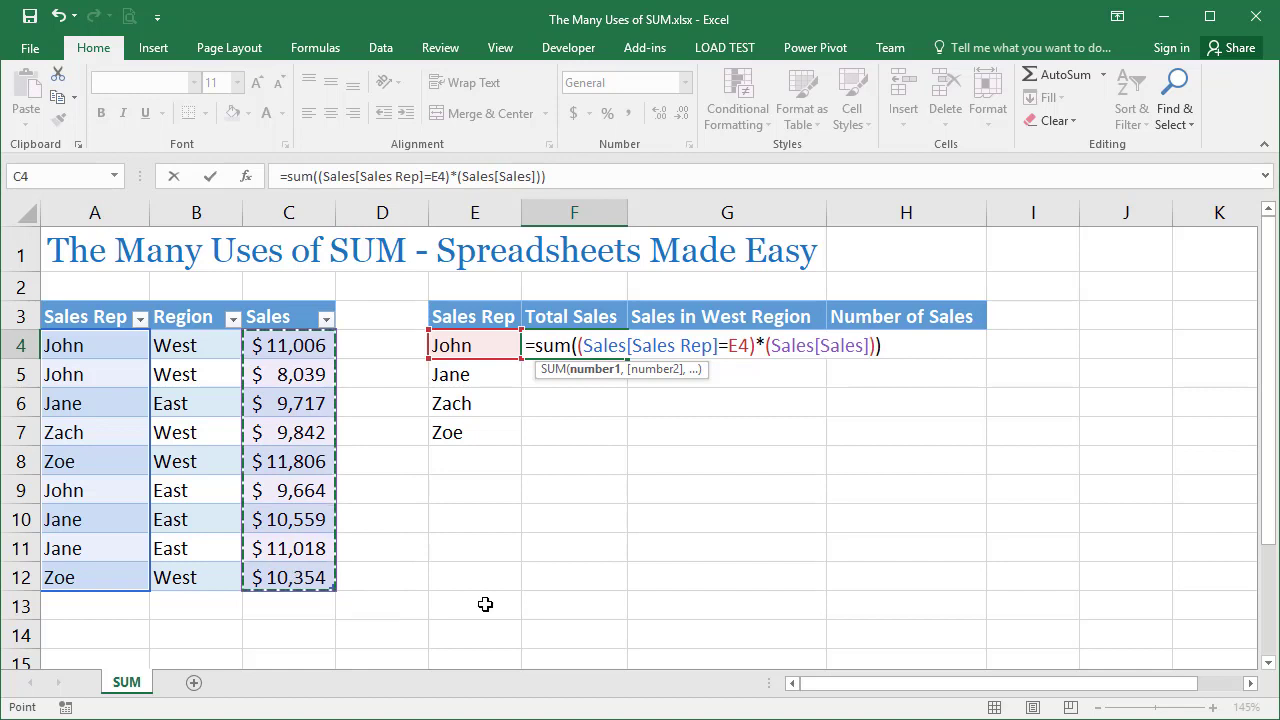
key("ctrl+shift+Return")
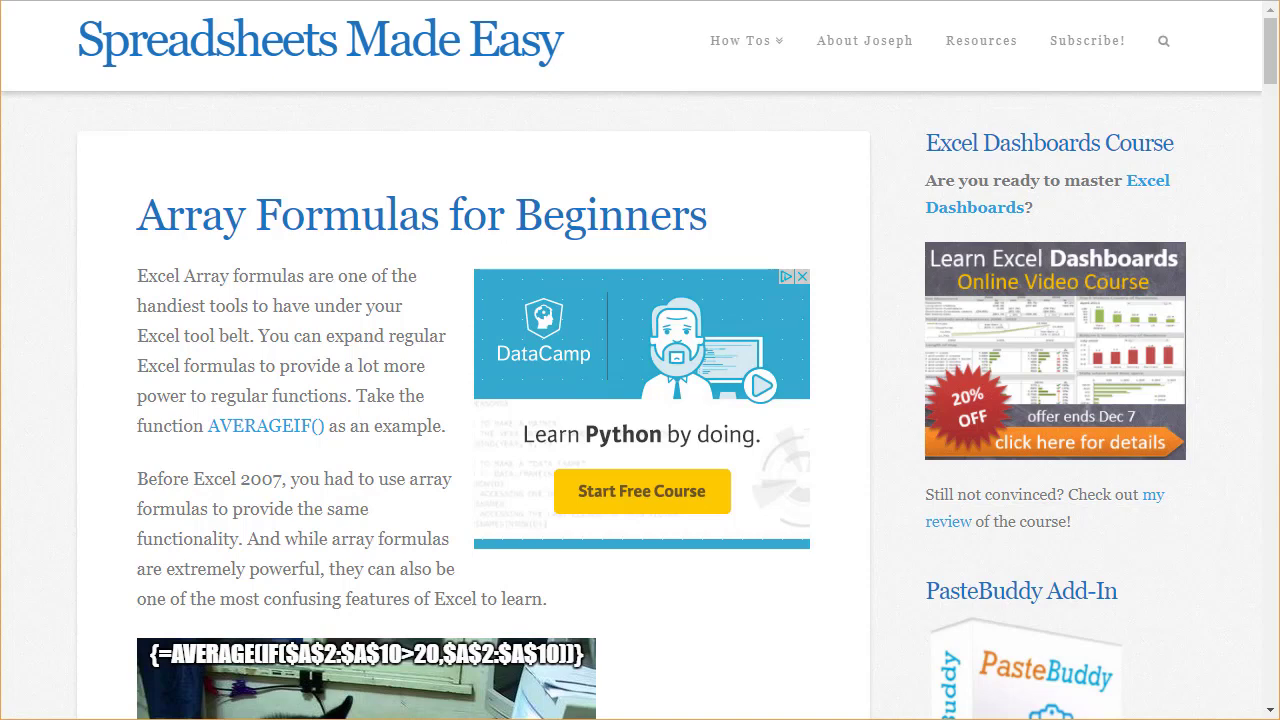
scroll(1270, 657, "down", 4)
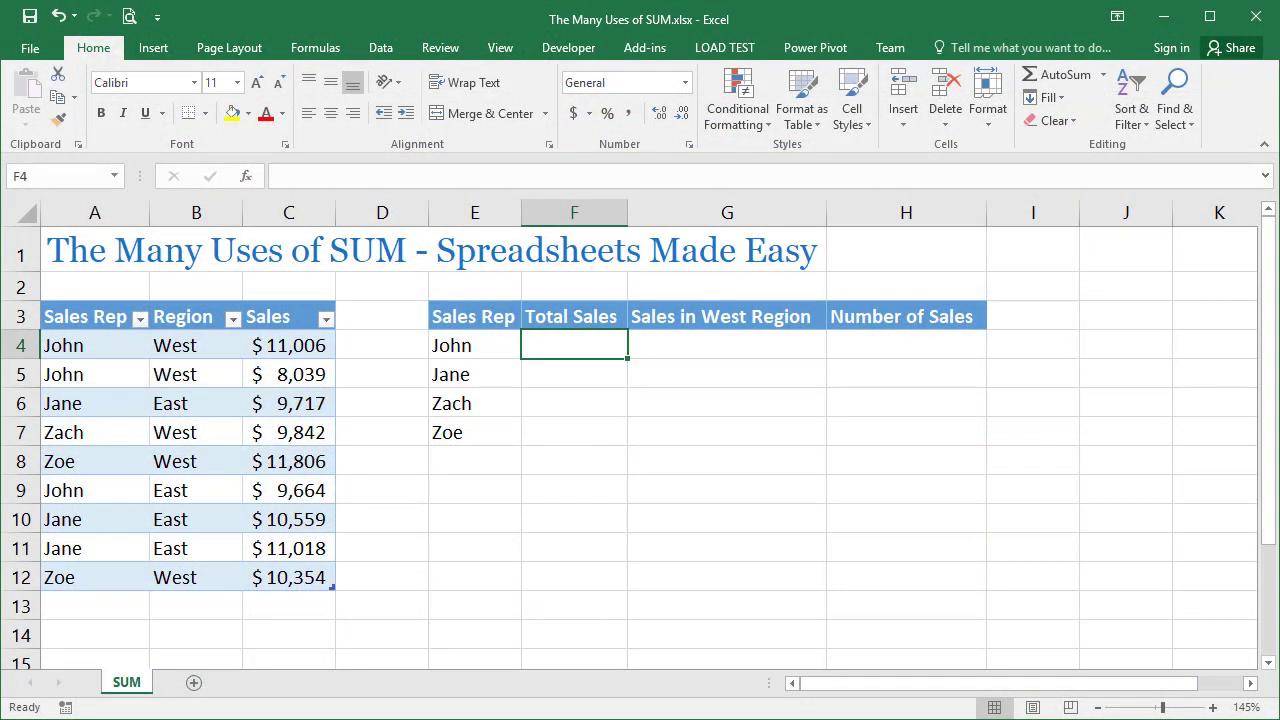
Calculate =SUM(Sales[Sales]) in cell C14 as a trial, and clear the cell again
left_click(289, 634)
type("=")
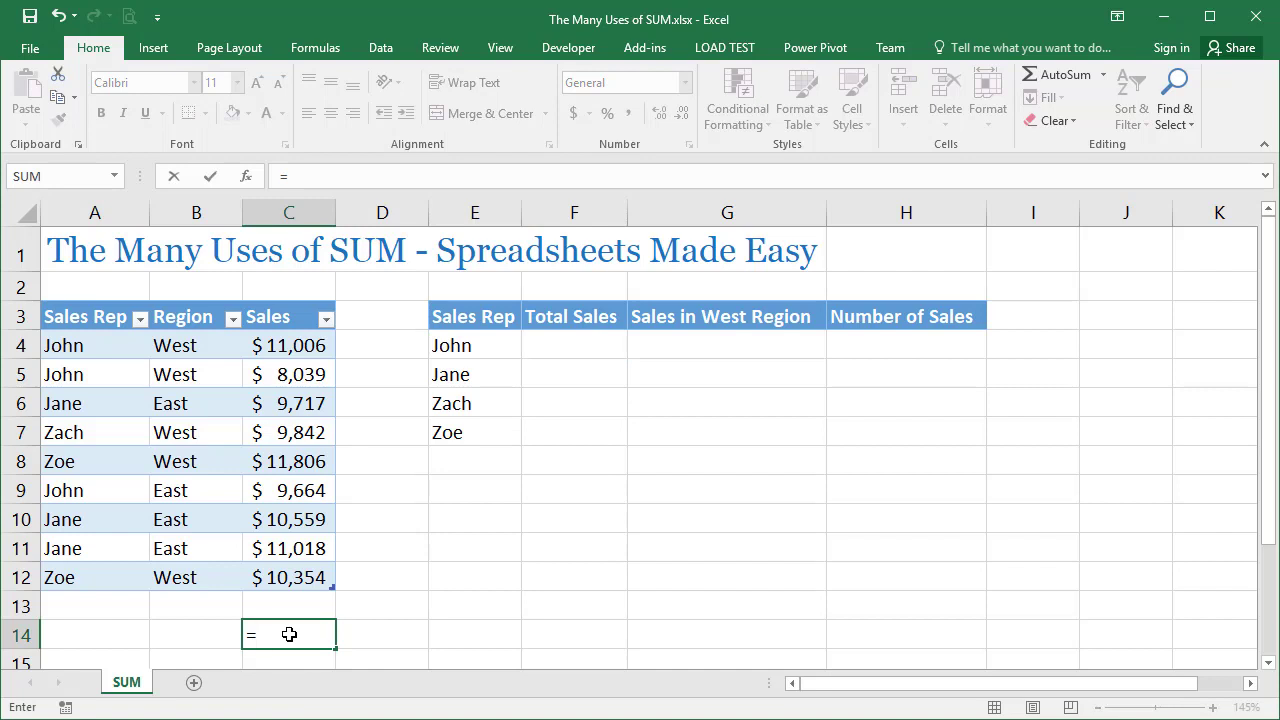
type("sum(")
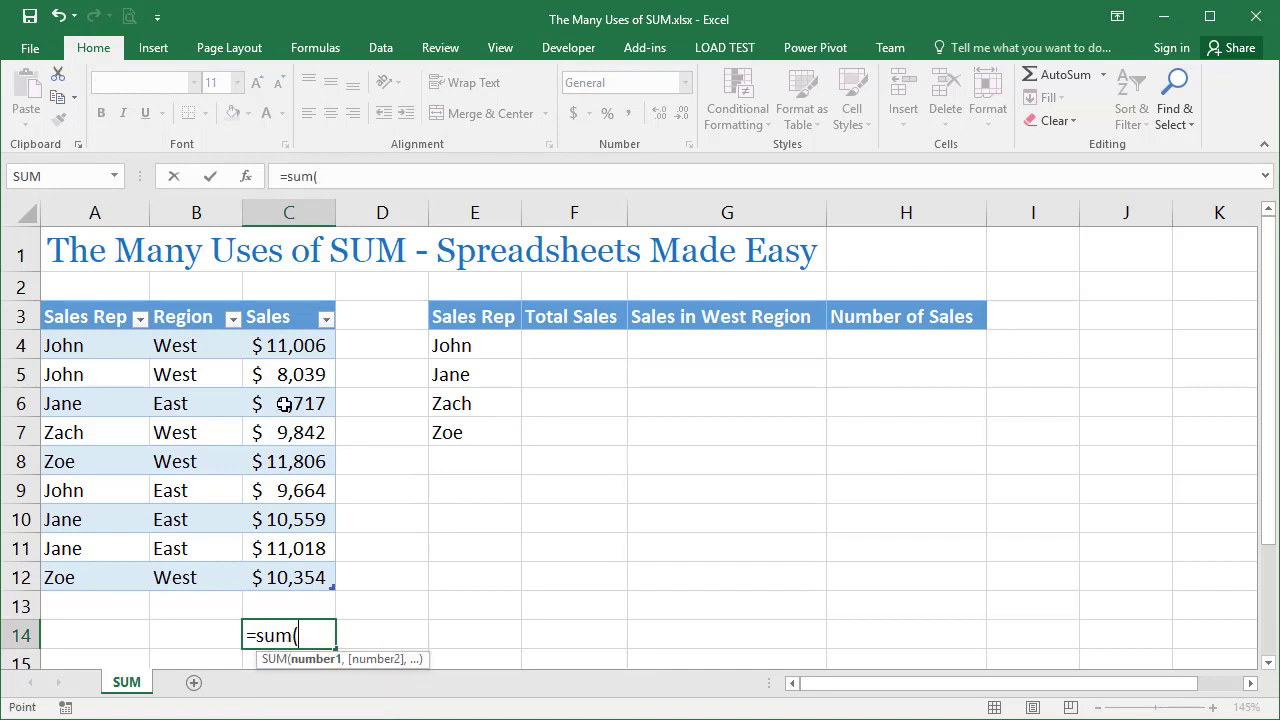
left_click_drag(288, 345, 294, 570)
type(")")
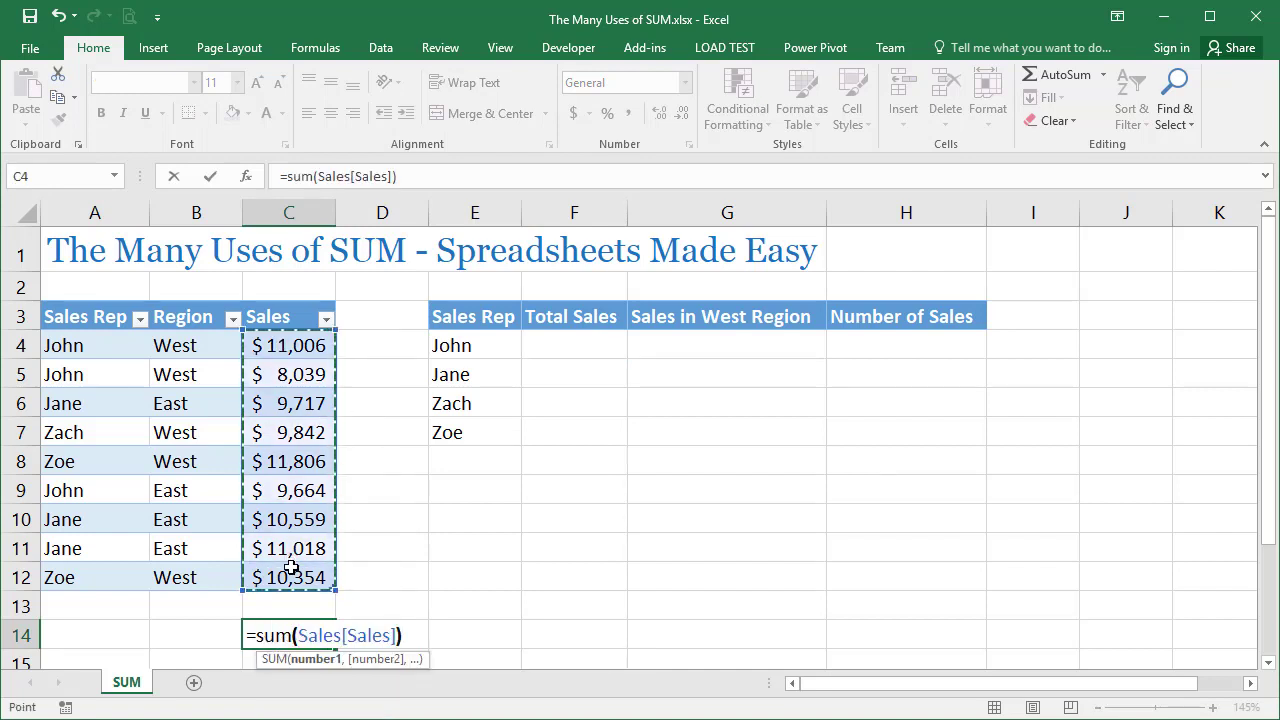
key("ctrl+Return")
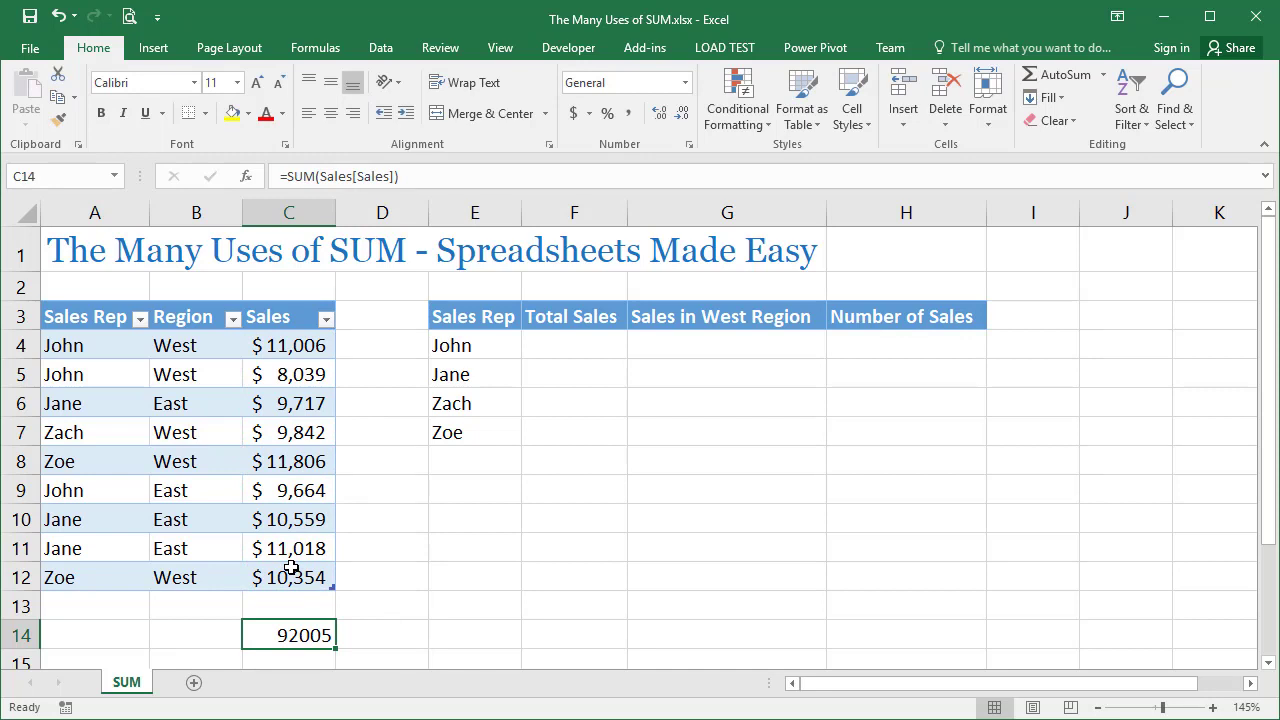
key("Delete")
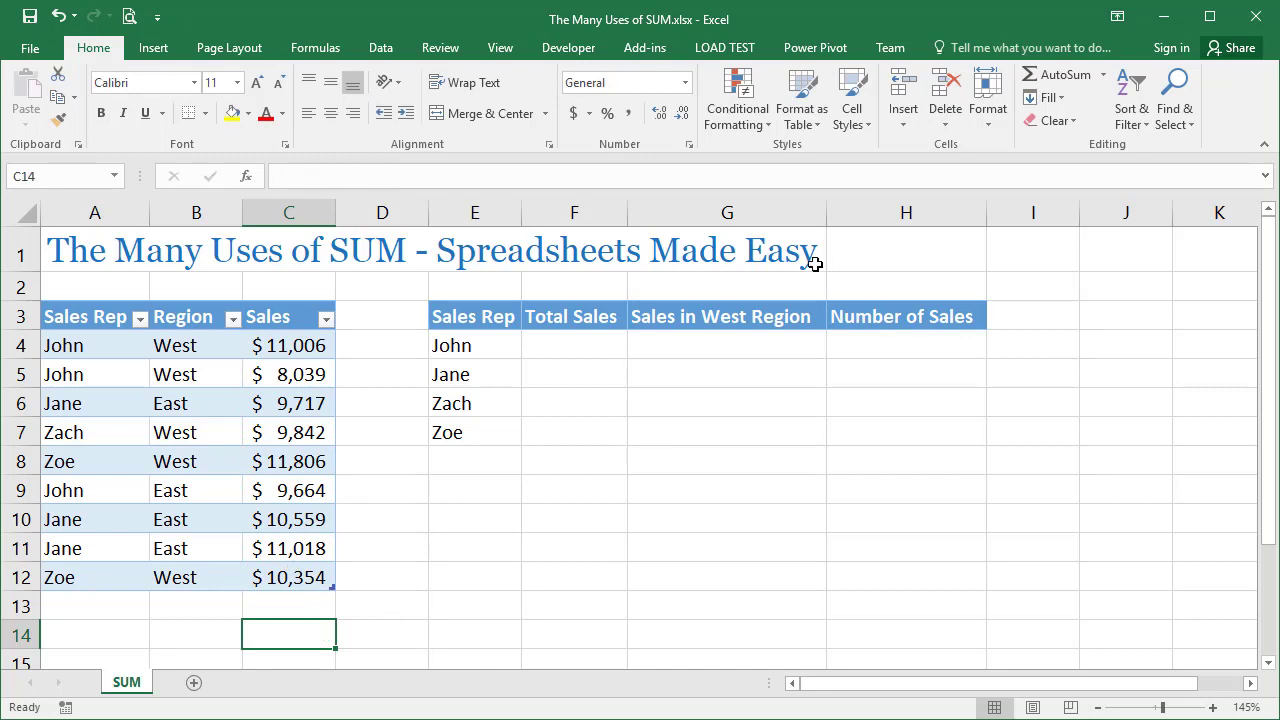
Total the first sales rep's sales in F4 with =SUMIF(Sales[Sales Rep],E4,Sales[Sales])
left_click(528, 345)
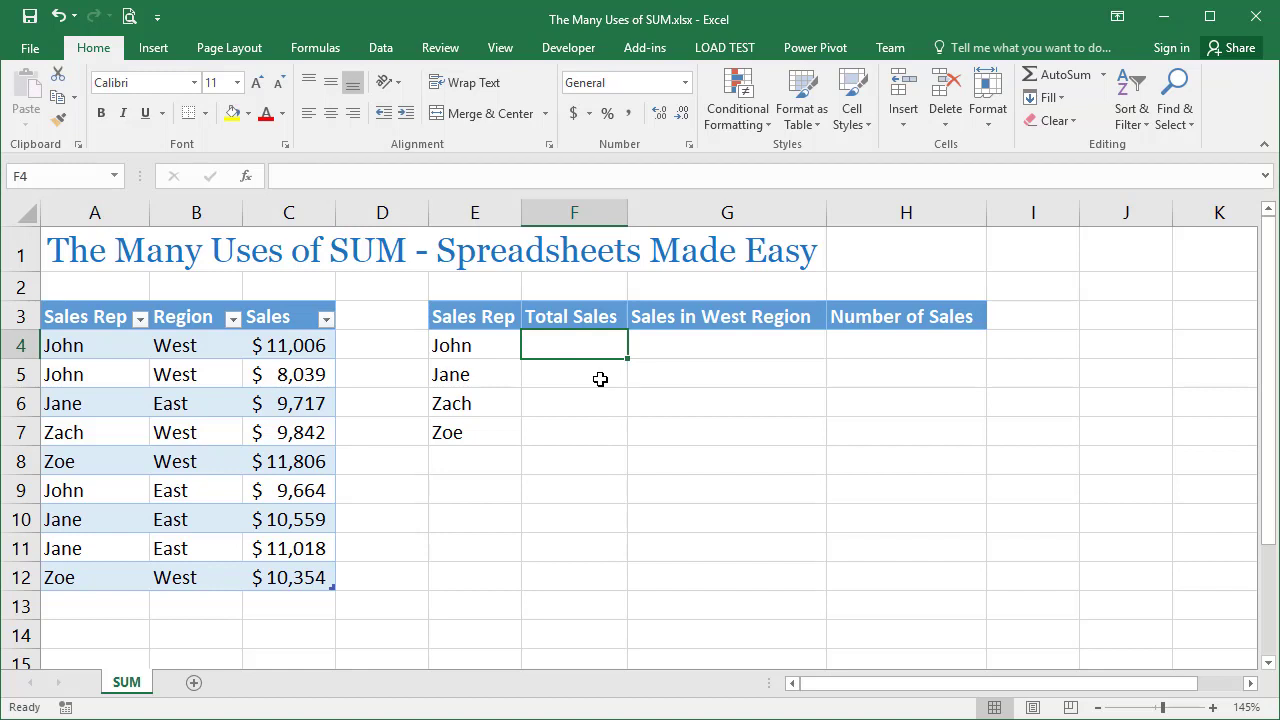
type("=sumif(")
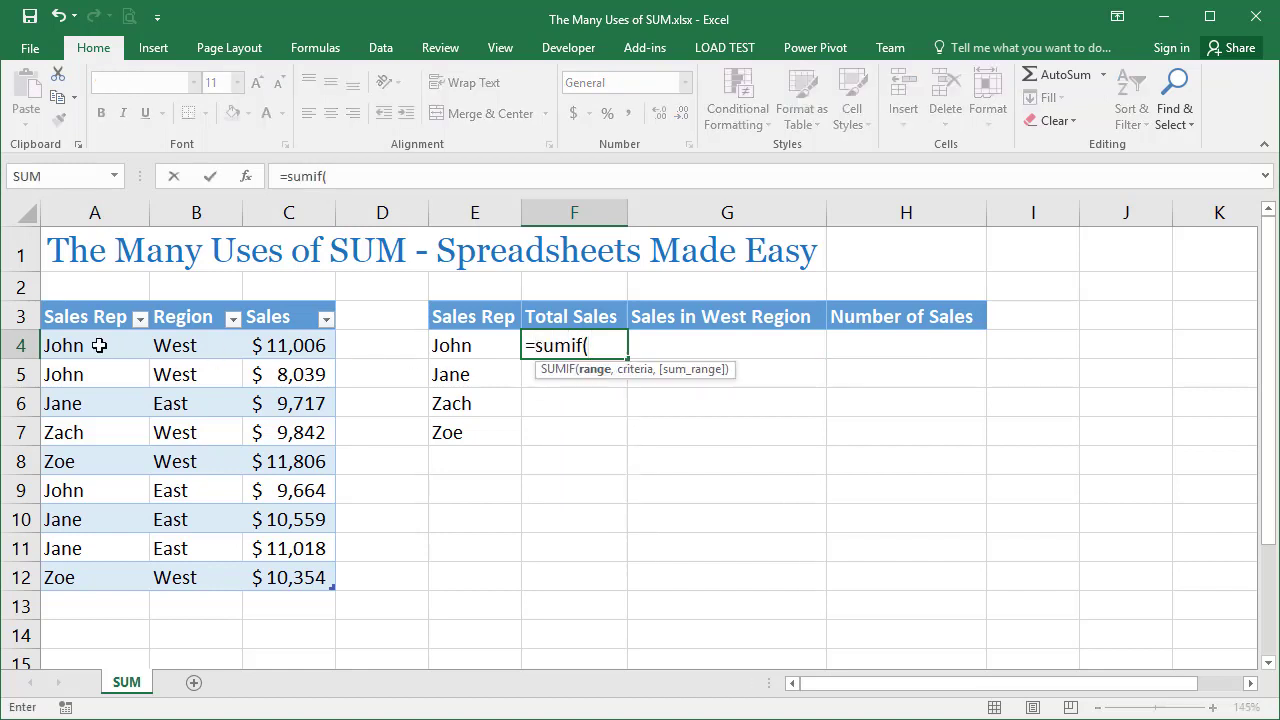
left_click_drag(96, 344, 90, 577)
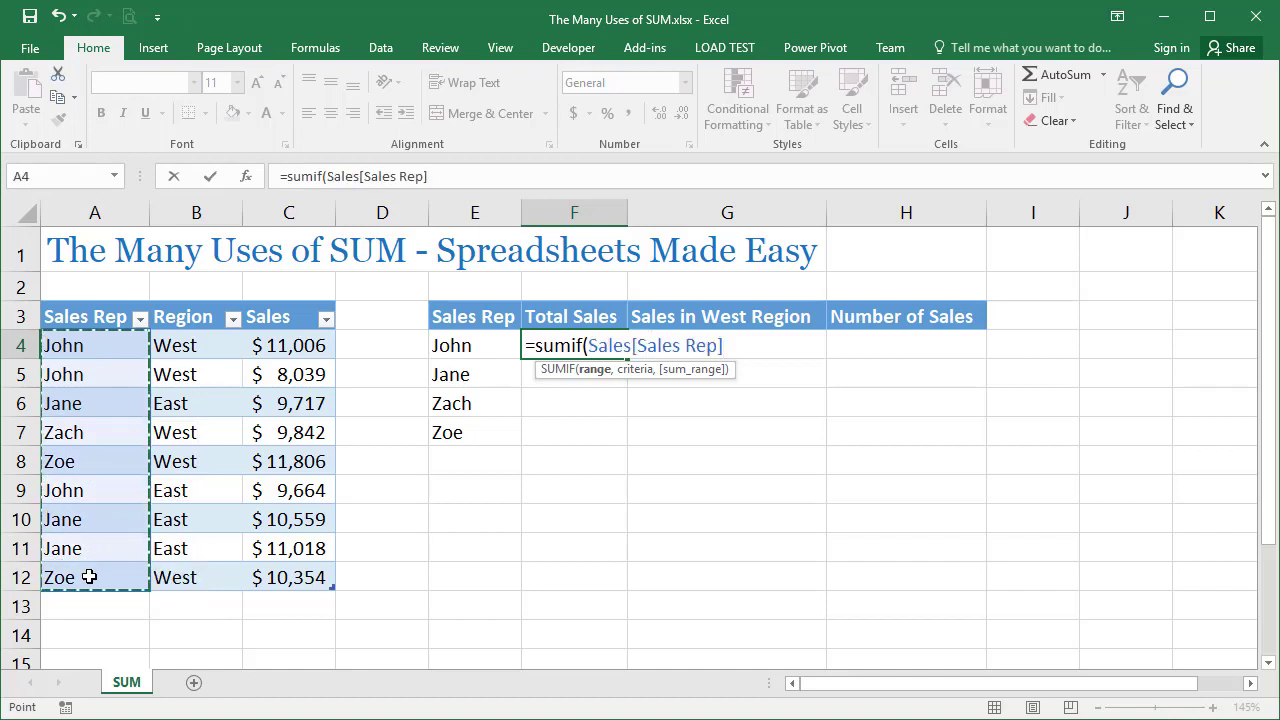
type(",")
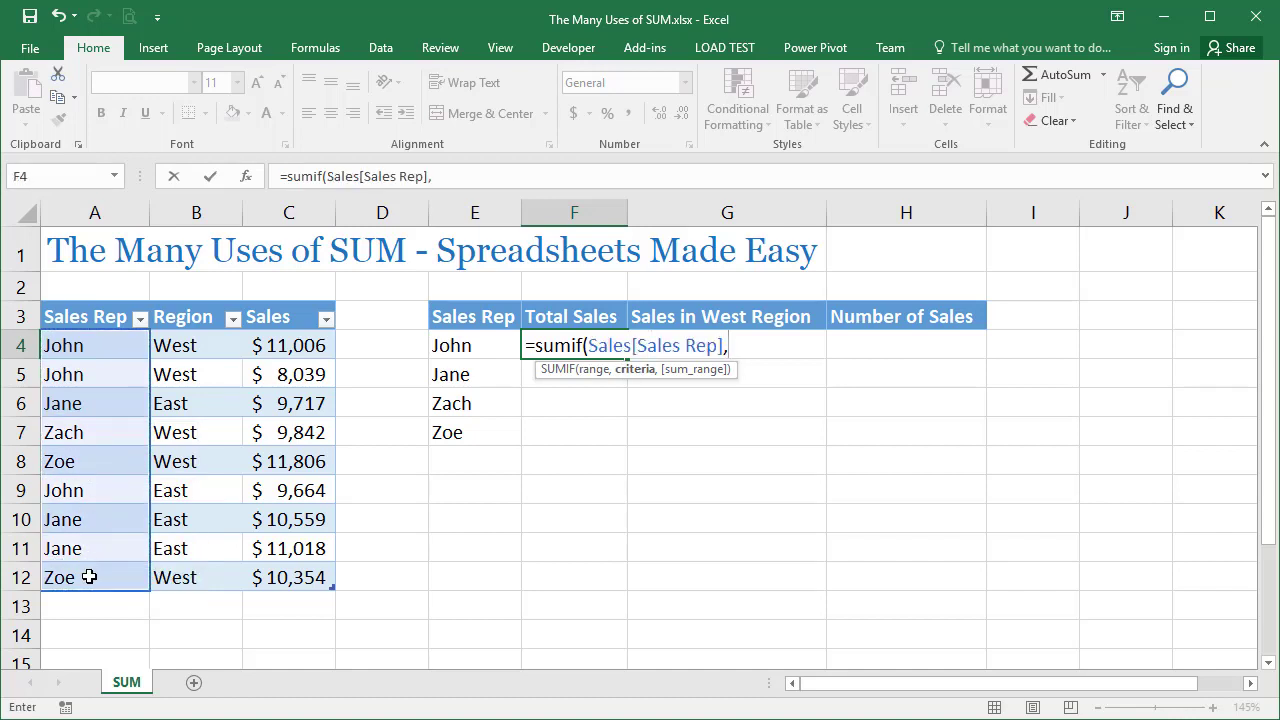
left_click(481, 347)
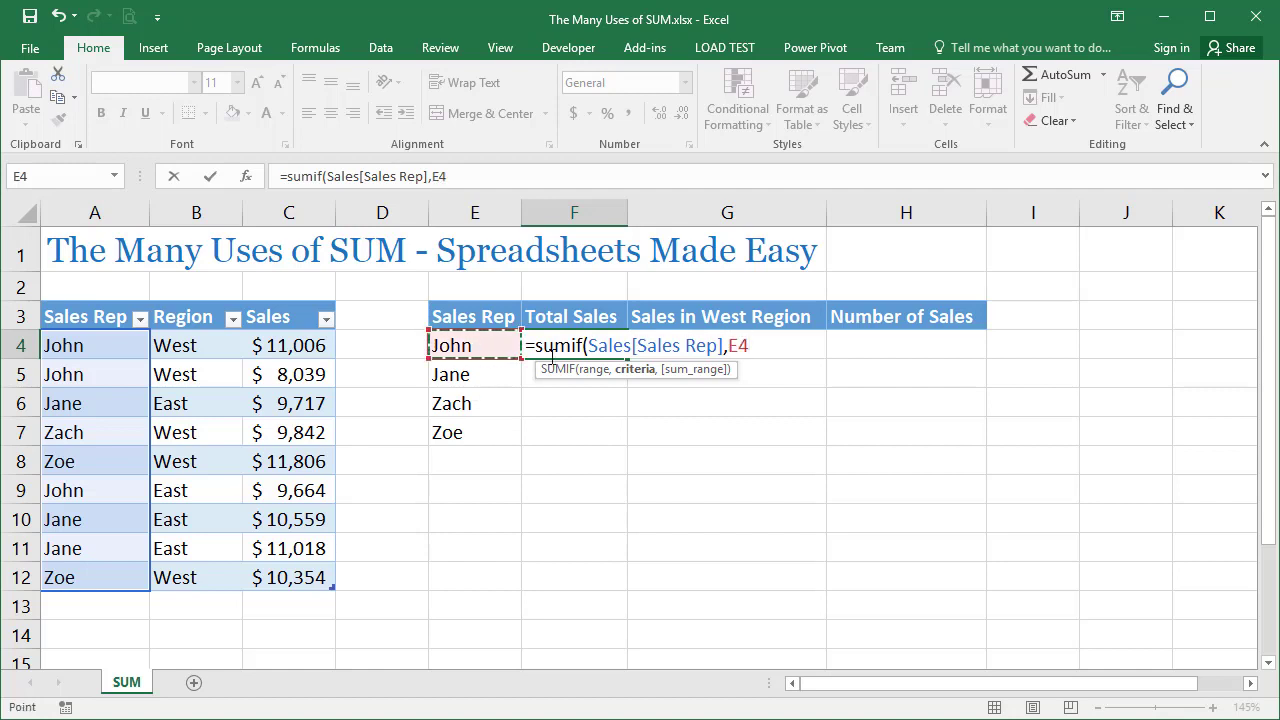
type(",")
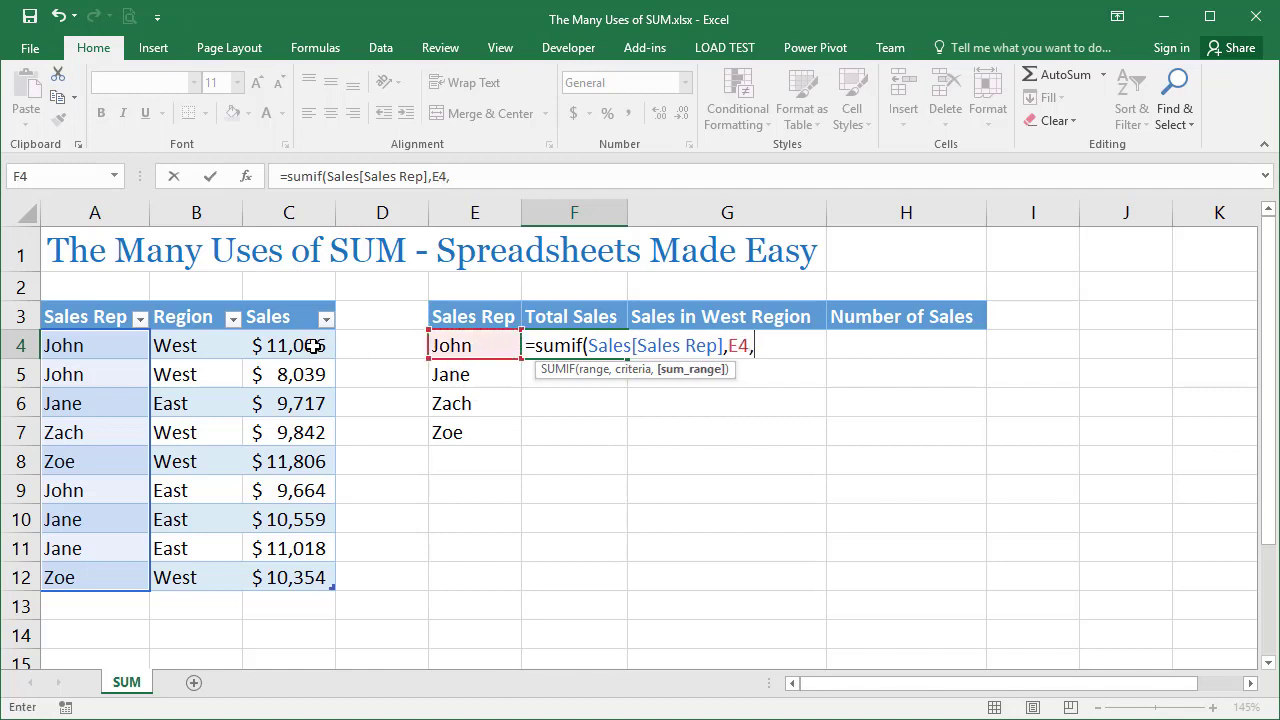
left_click_drag(315, 346, 299, 590)
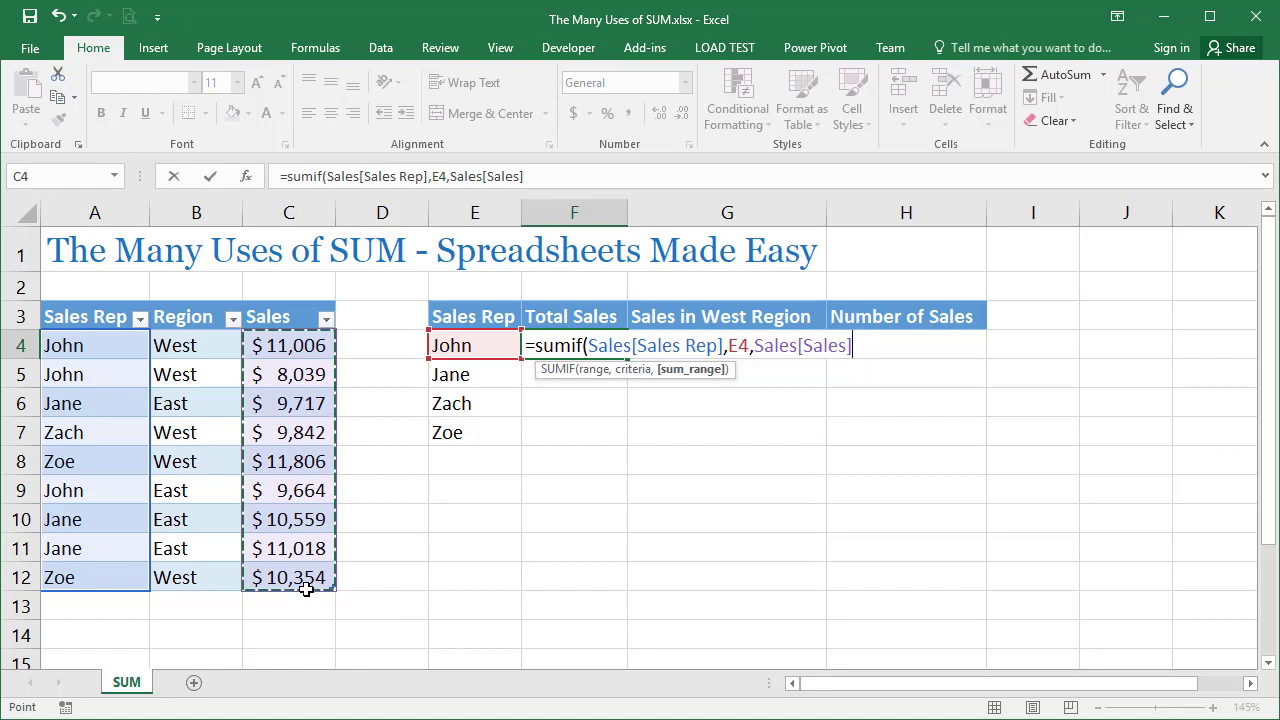
type(")")
key("Return")
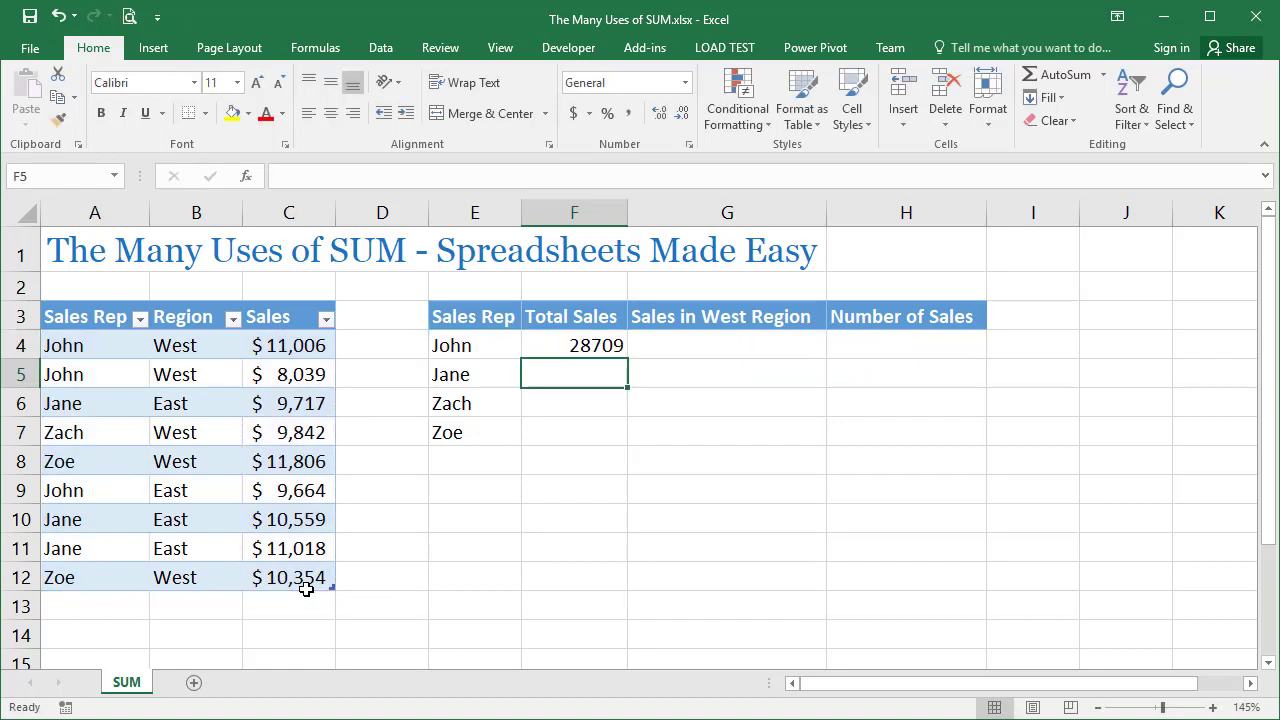
Replace the formula in F4 with a SUM containing the bracketed condition (Sales[Sales Rep]=E4)
key("Up")
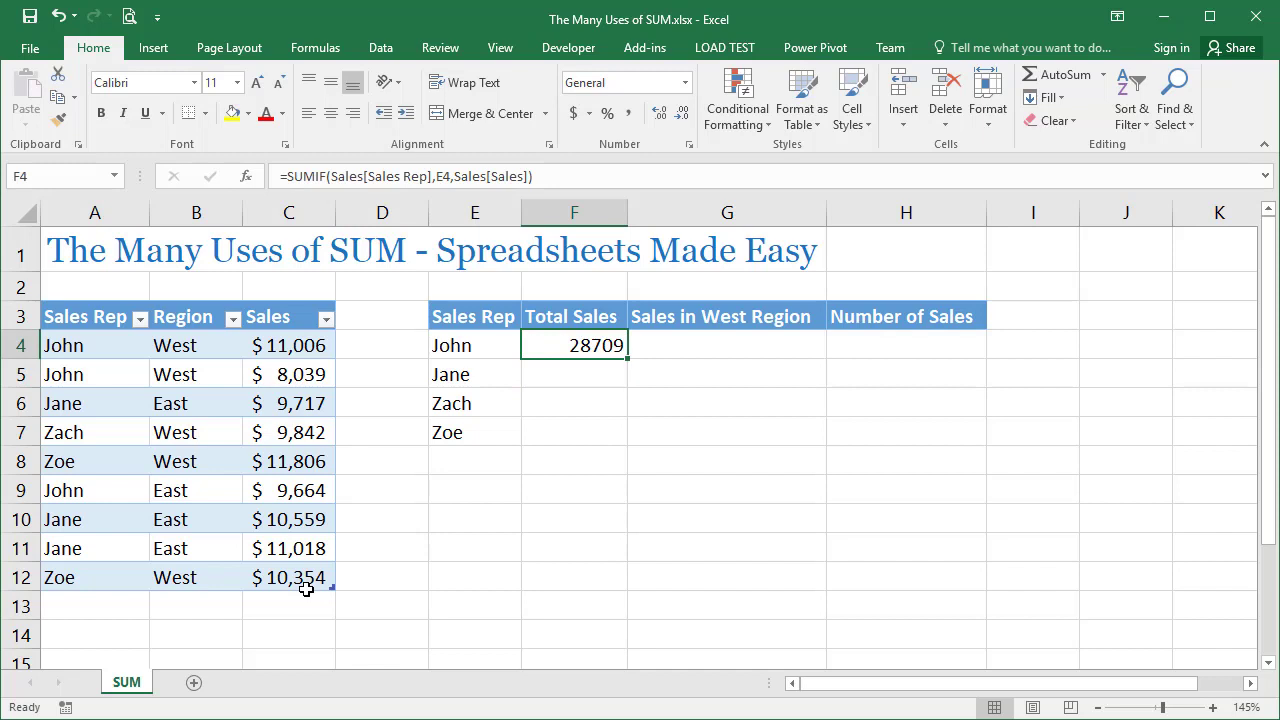
type("=sum()")
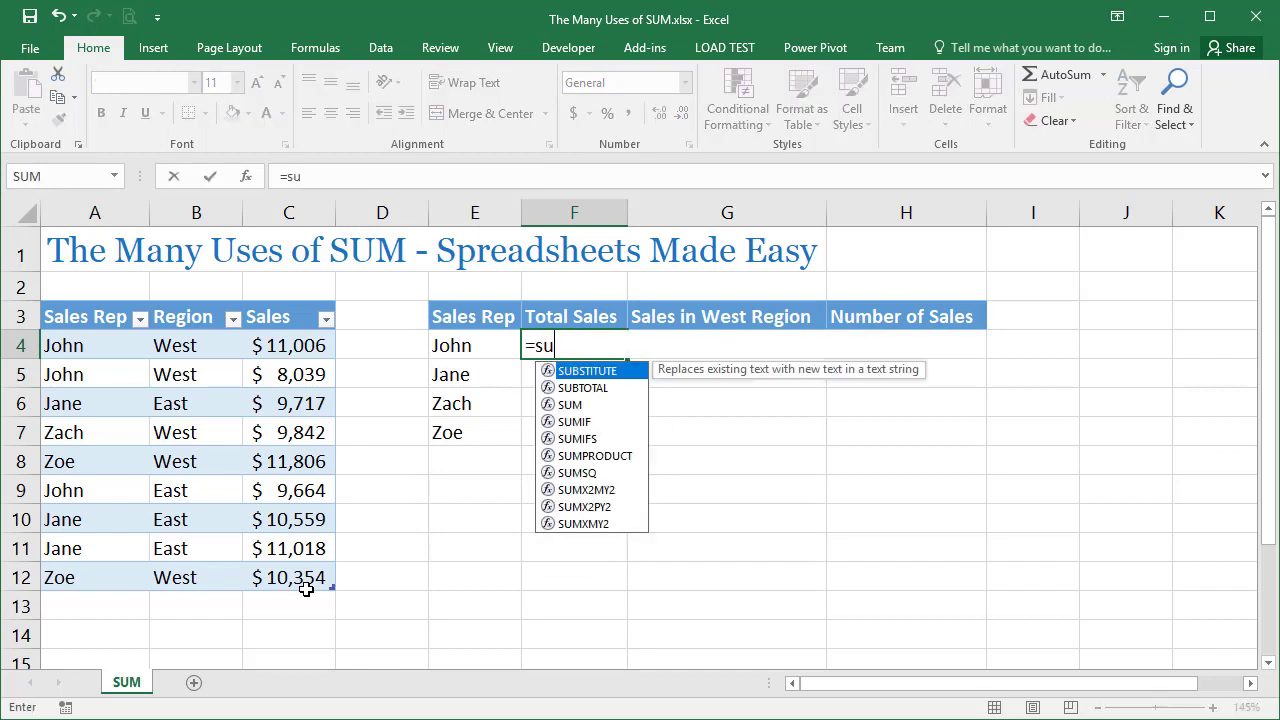
left_click(579, 346)
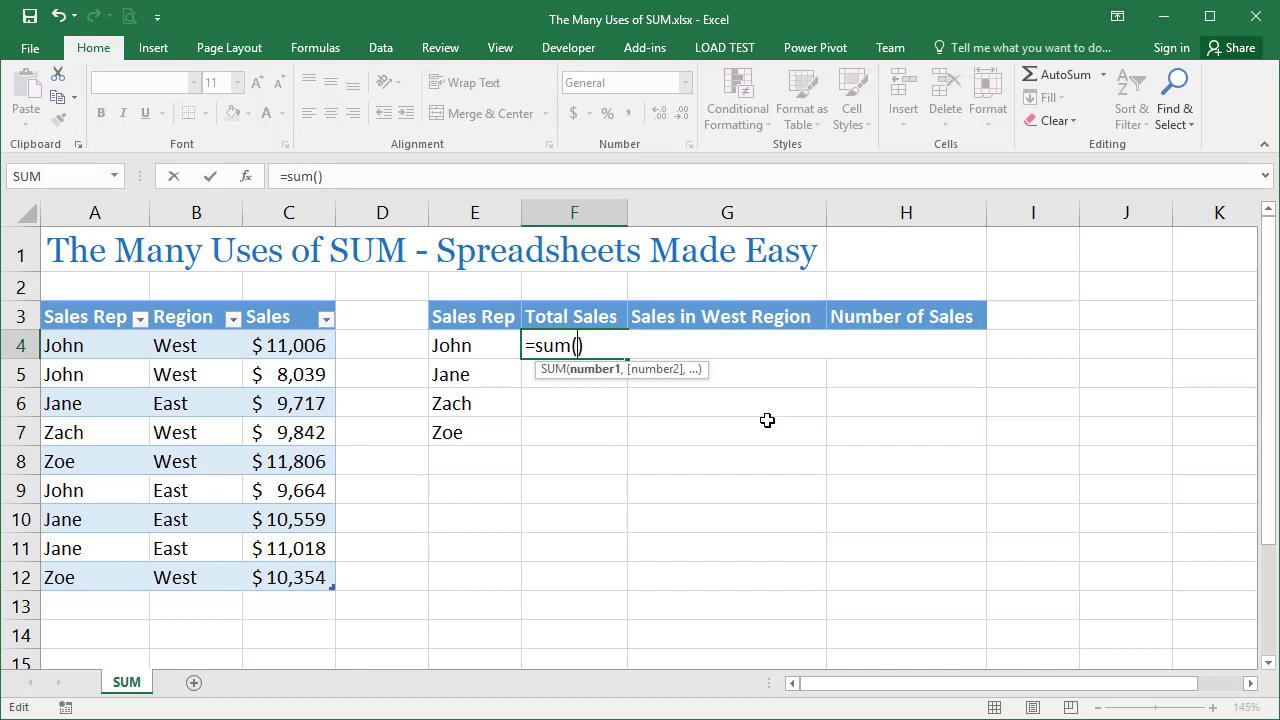
type("()")
left_click_drag(117, 345, 103, 571)
type("=")
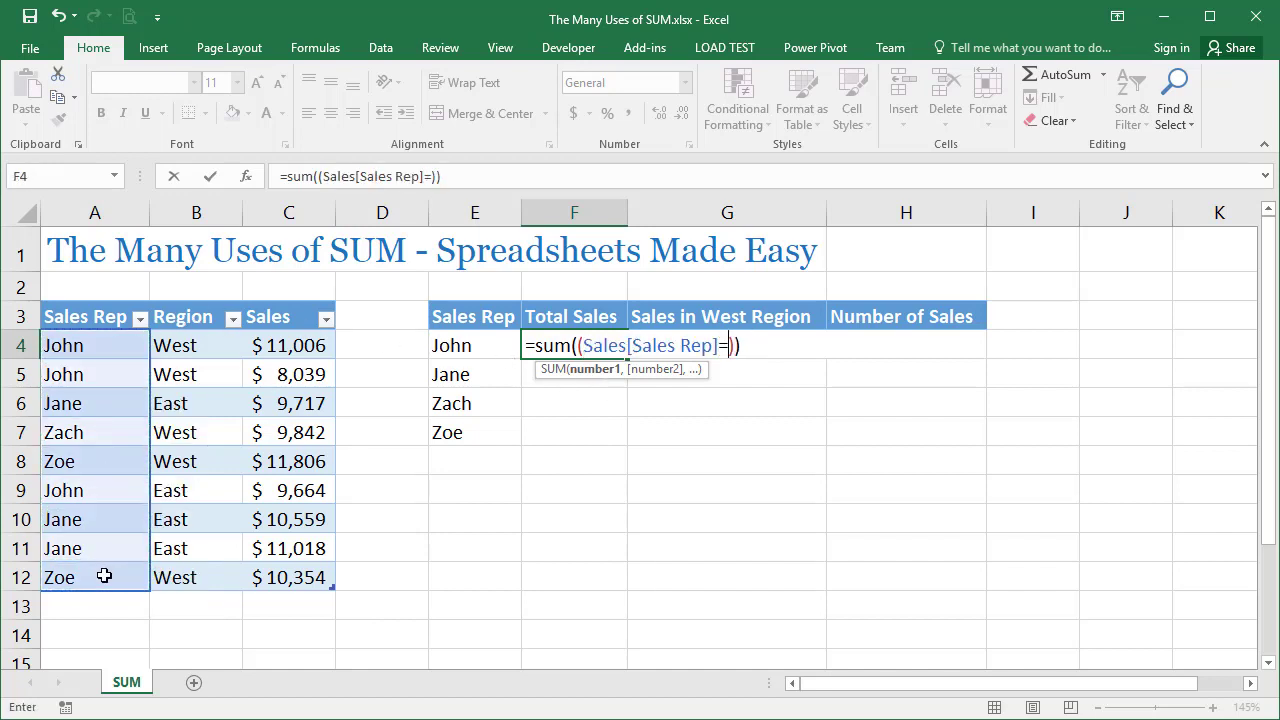
left_click(452, 350)
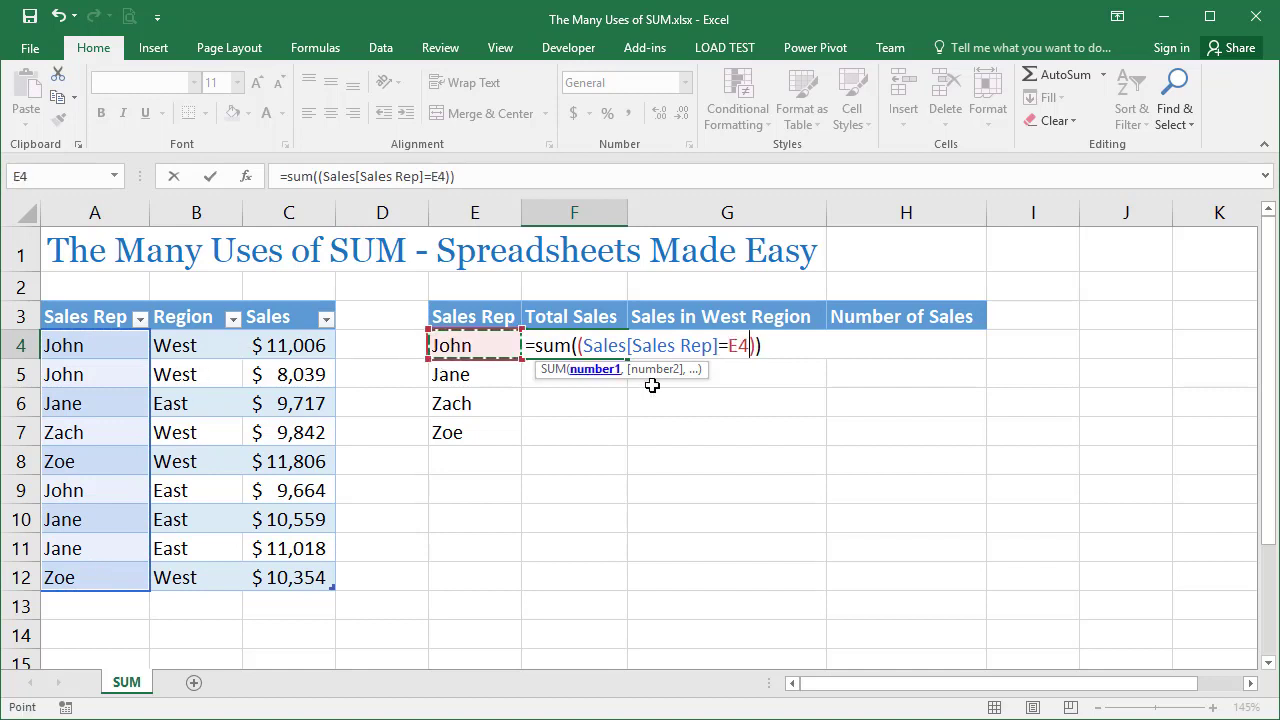
Complete F4 as the array formula =SUM((Sales[Sales Rep]=E4)*(Sales[Sales]))
left_click(758, 345)
type("*")
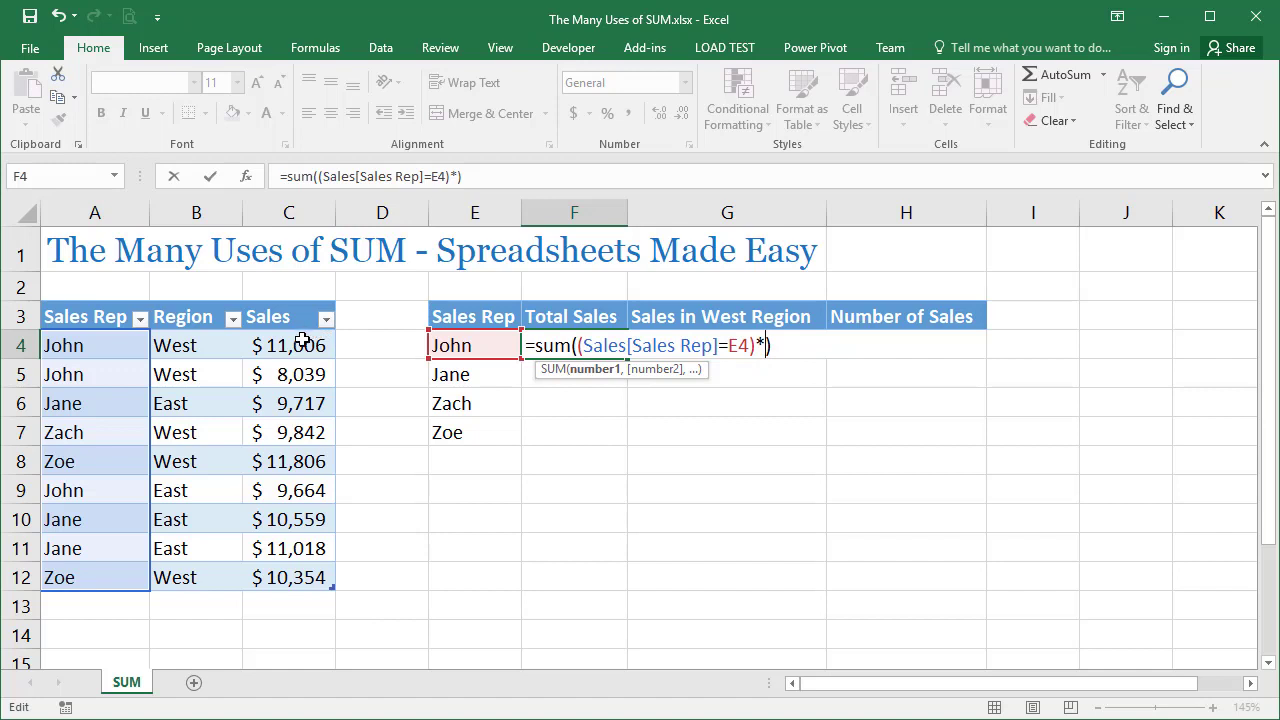
type("()")
left_click_drag(305, 345, 296, 576)
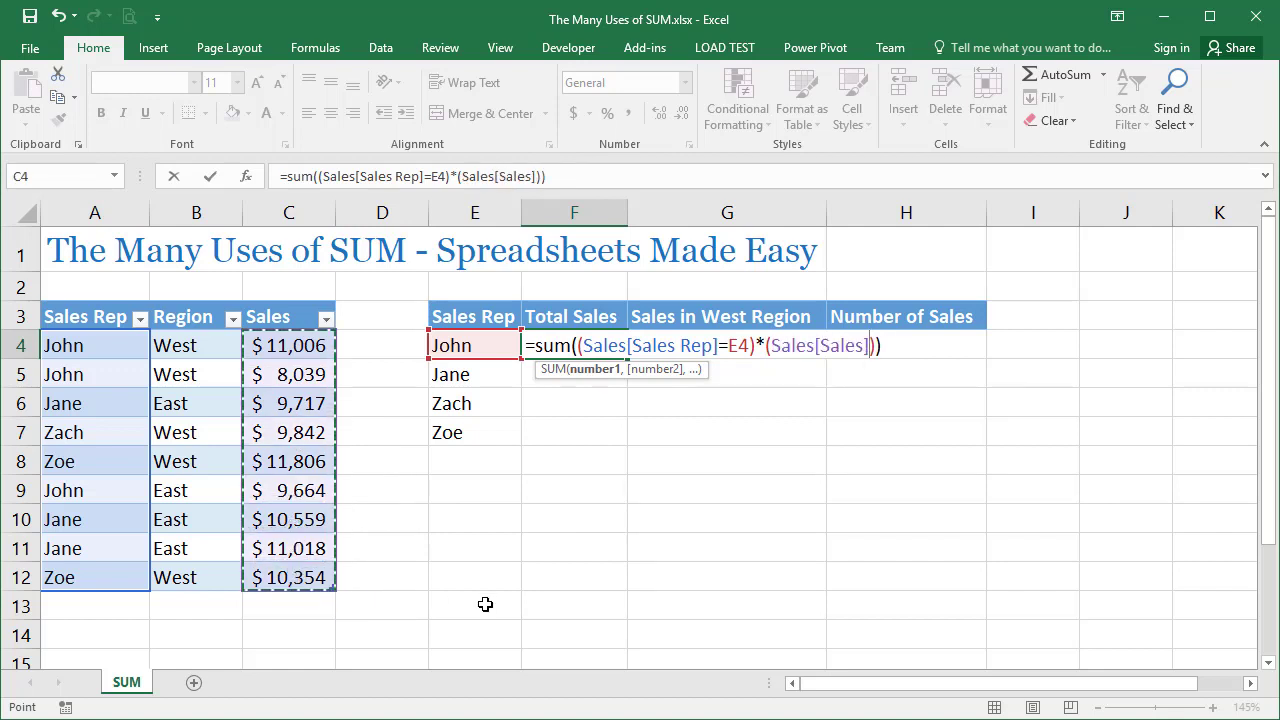
key("ctrl+shift+Return")
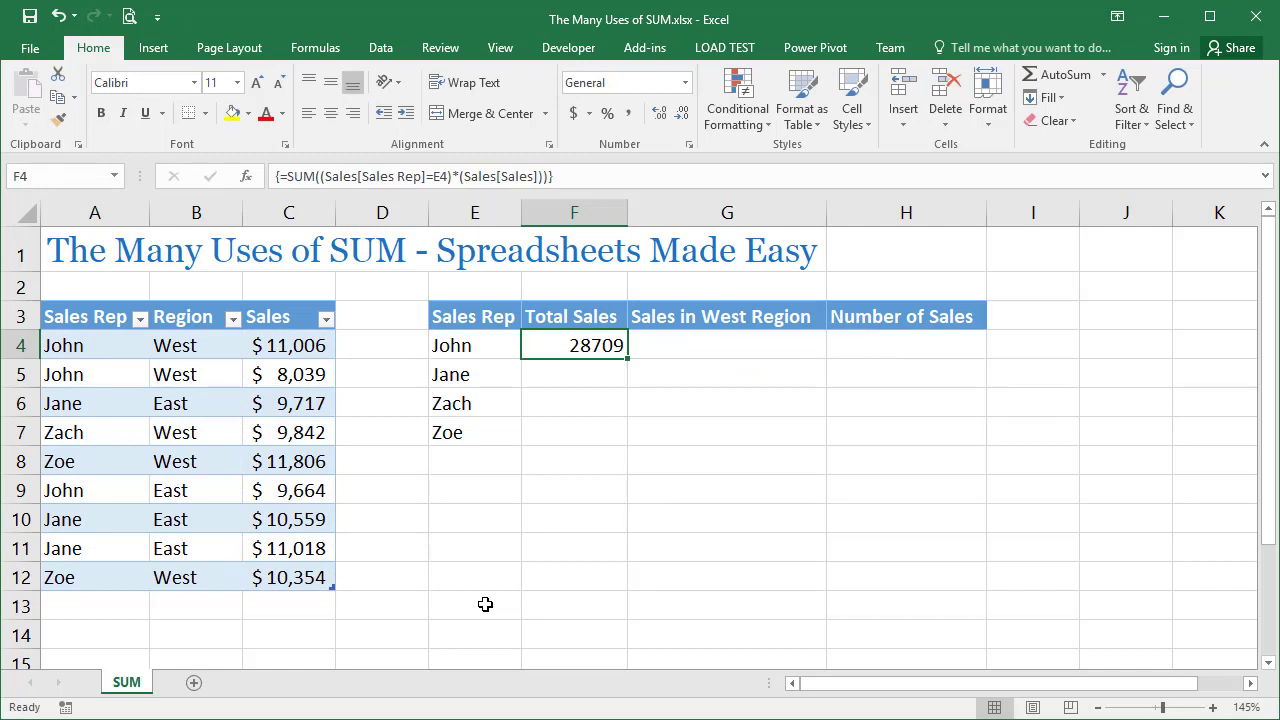
Examine the (Sales[Sales Rep]=E4) condition within F4's array formula, keeping it entered as an array
double_click(540, 338)
left_click_drag(585, 345, 763, 347)
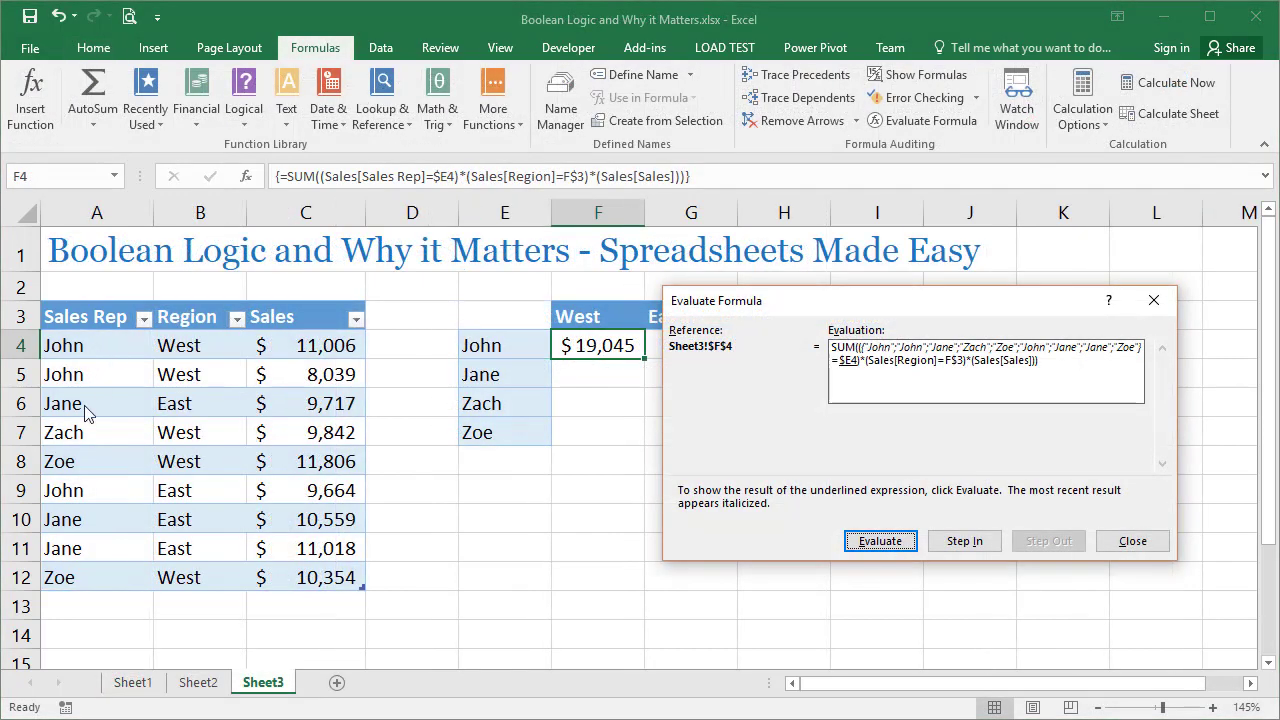
left_click(876, 543)
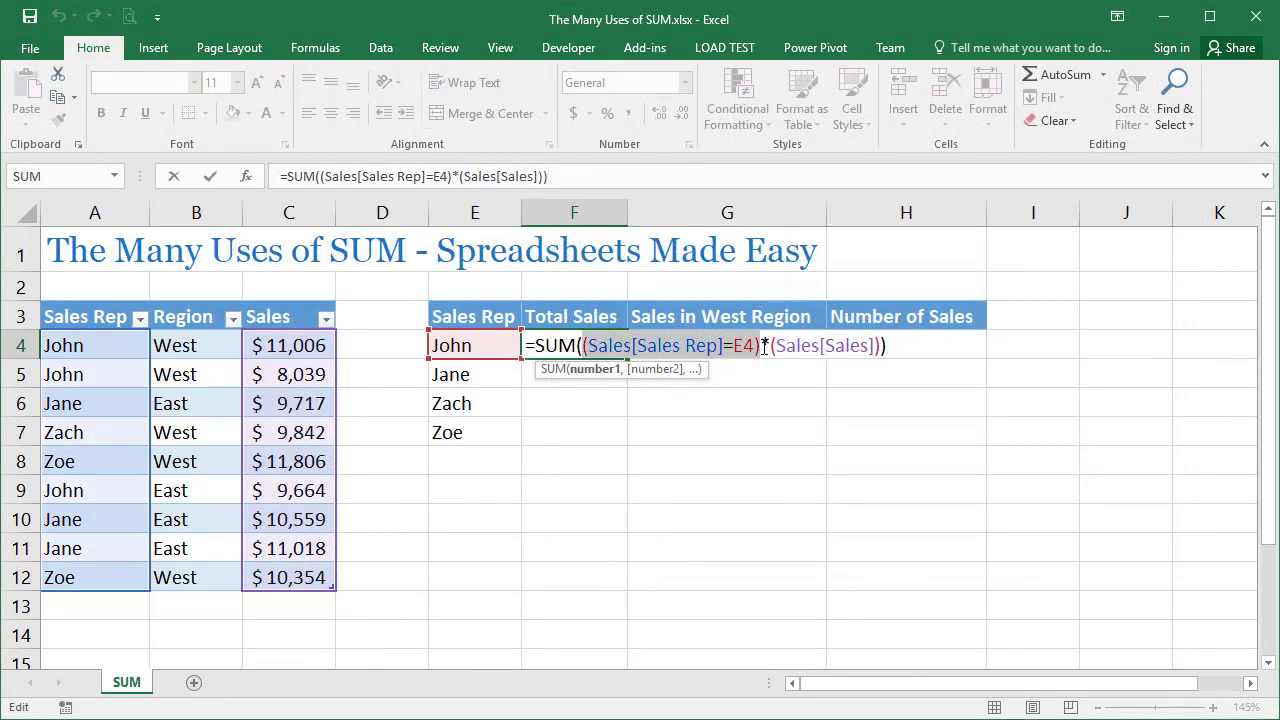
key("ctrl+shift+Return")
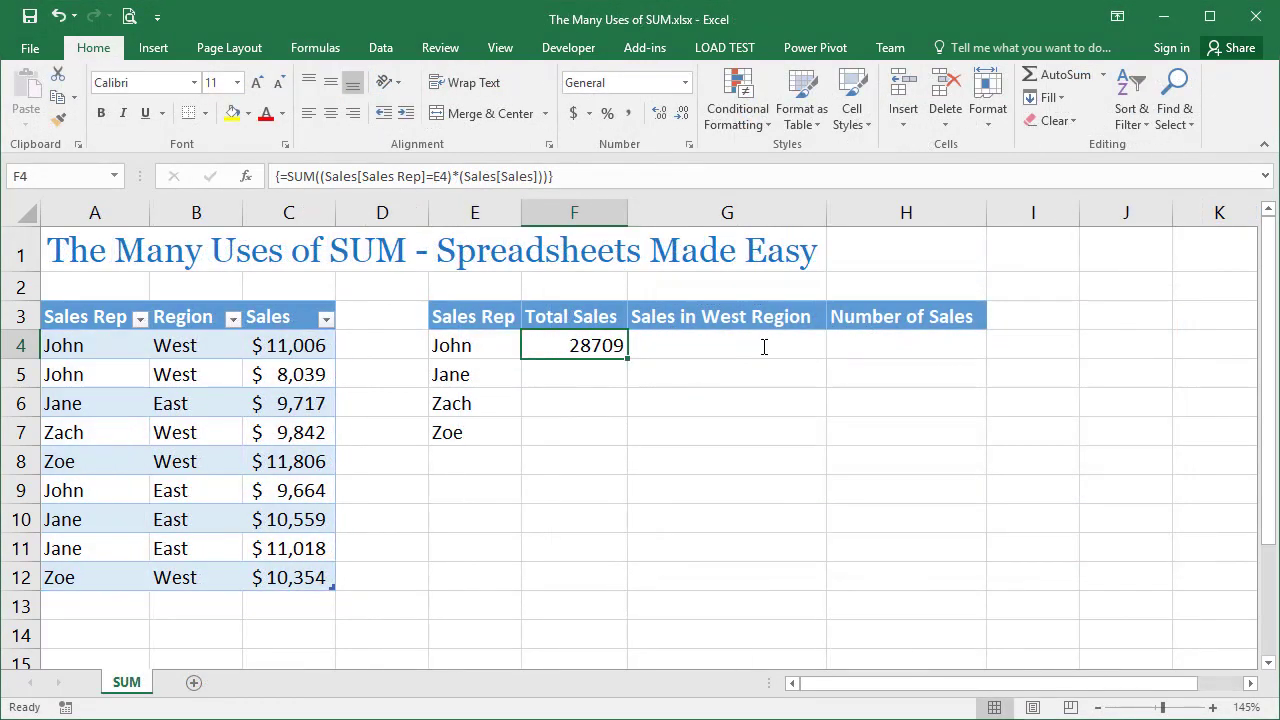
Fill the Total Sales array formula from F4 down through F7 for the remaining sales reps
double_click(627, 357)
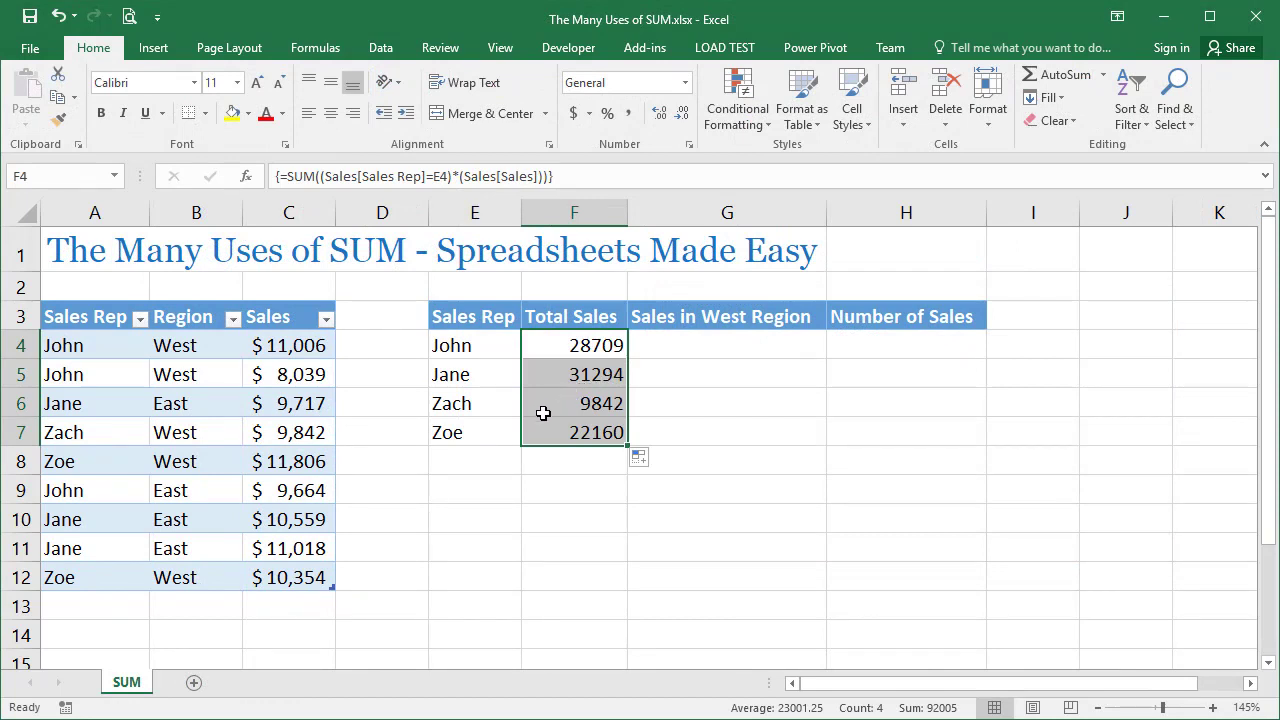
Start a SUMIFS formula in G4 with Sales[Sales] as the sum range and Sales[Sales Rep] as the first criteria range
left_click(558, 347)
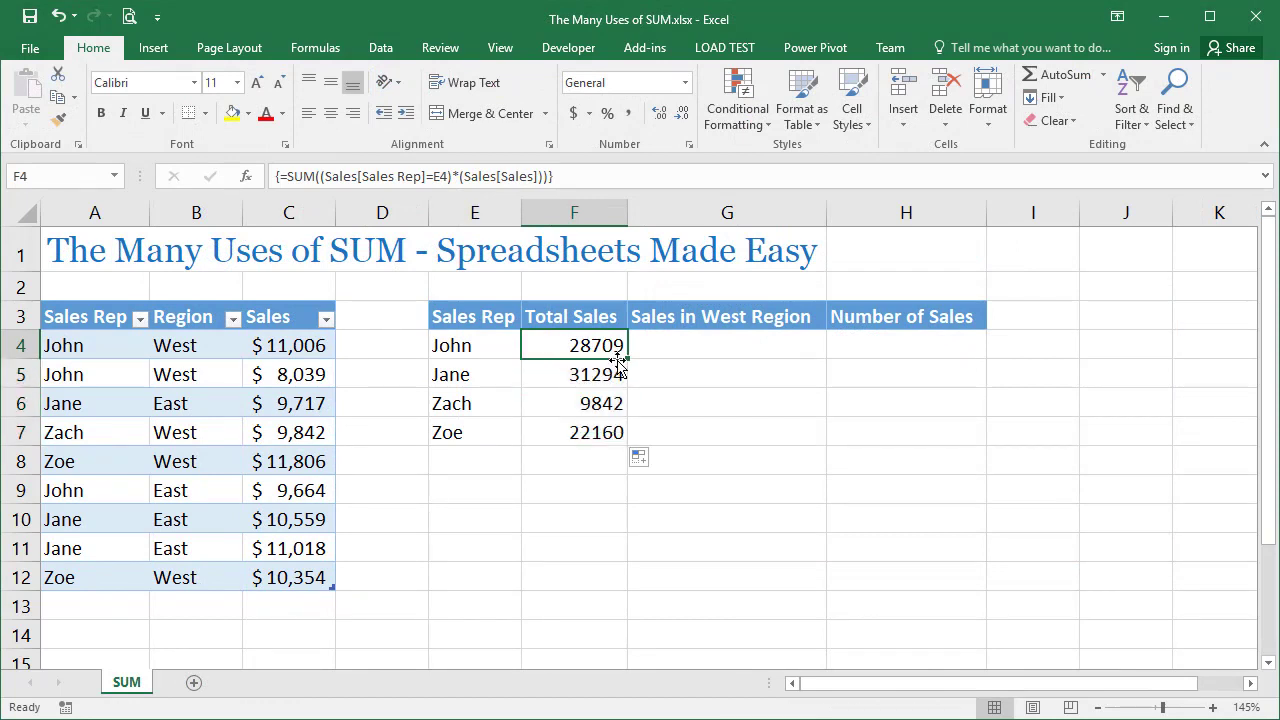
left_click(691, 352)
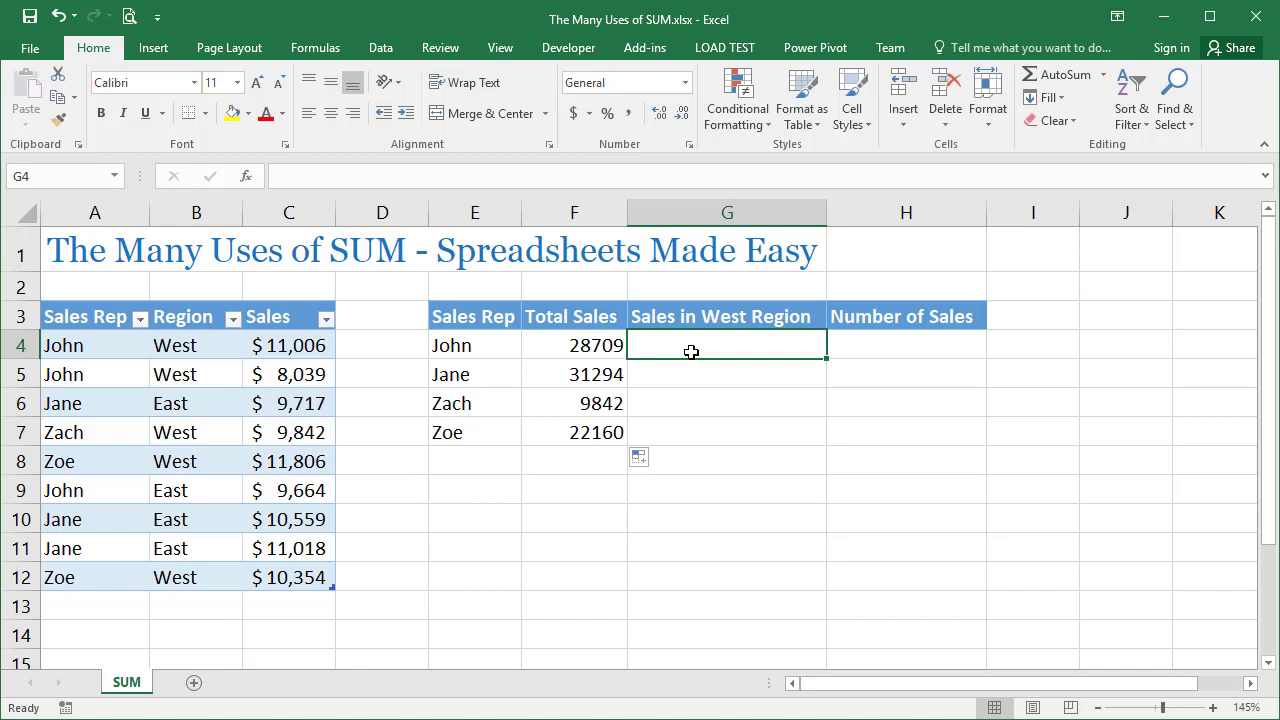
type("=SUM")
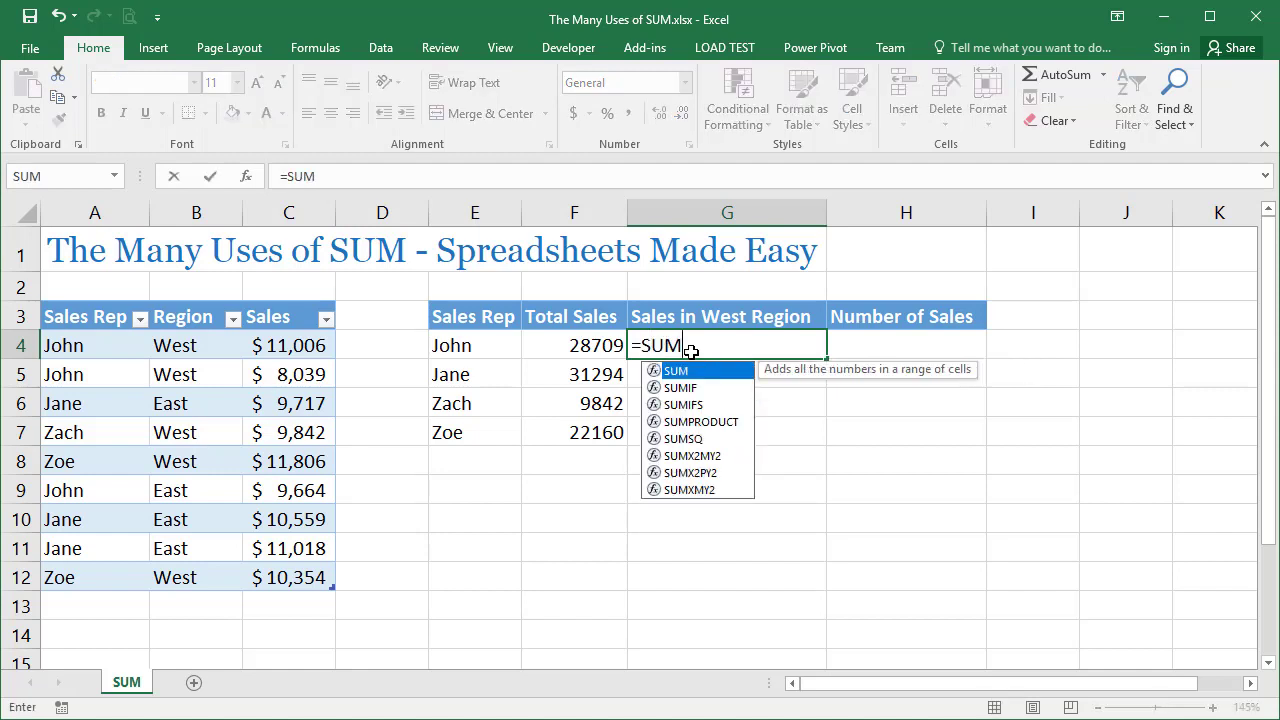
type("IFS(")
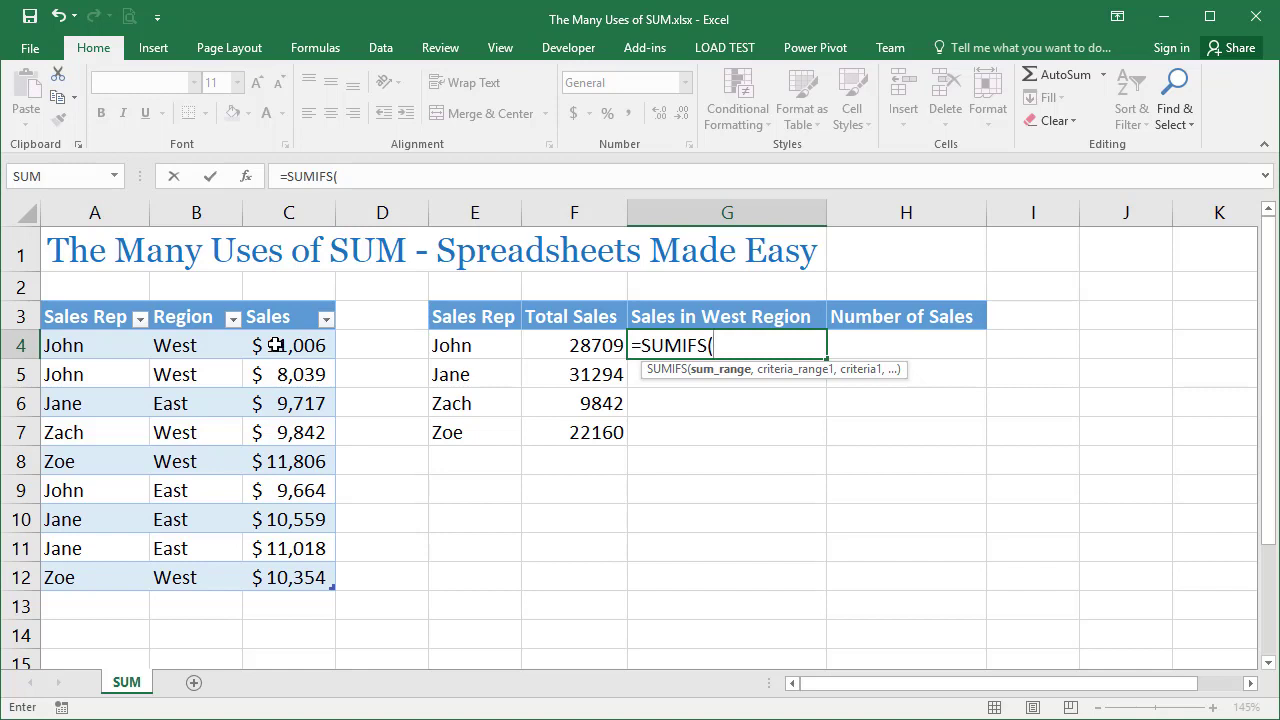
left_click_drag(276, 345, 263, 572)
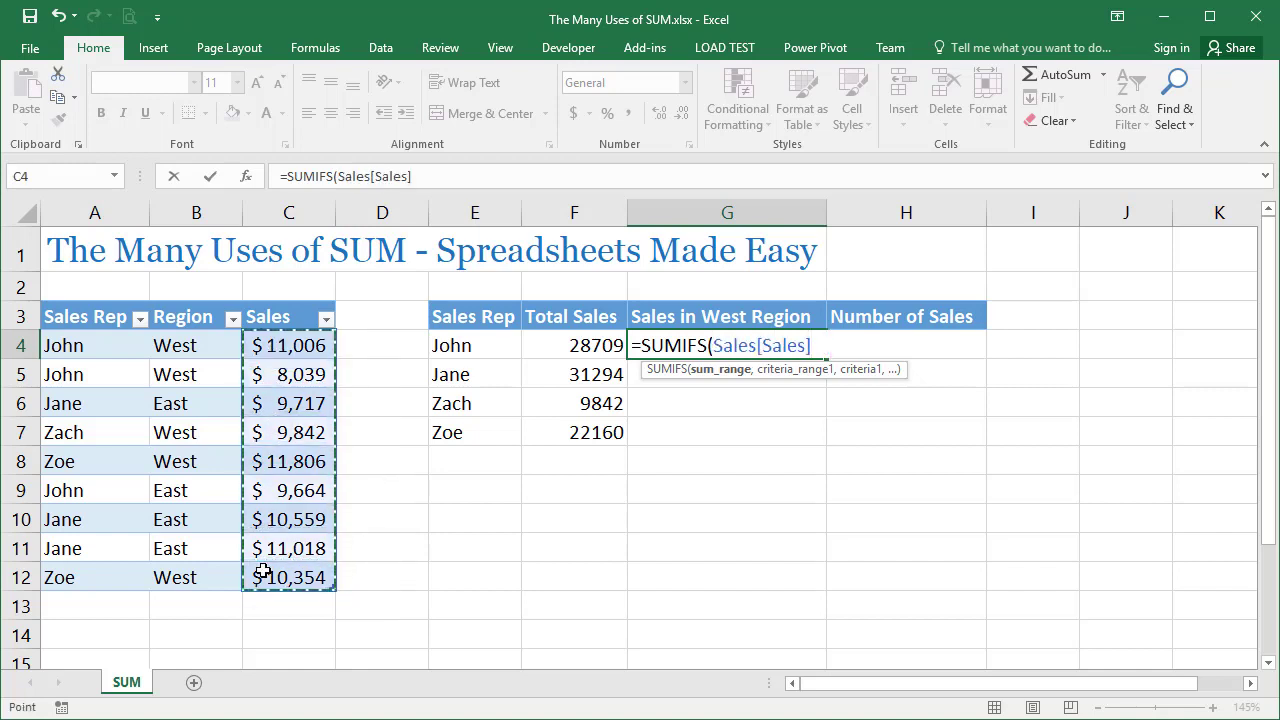
type(",")
left_click_drag(122, 345, 115, 573)
type(",")
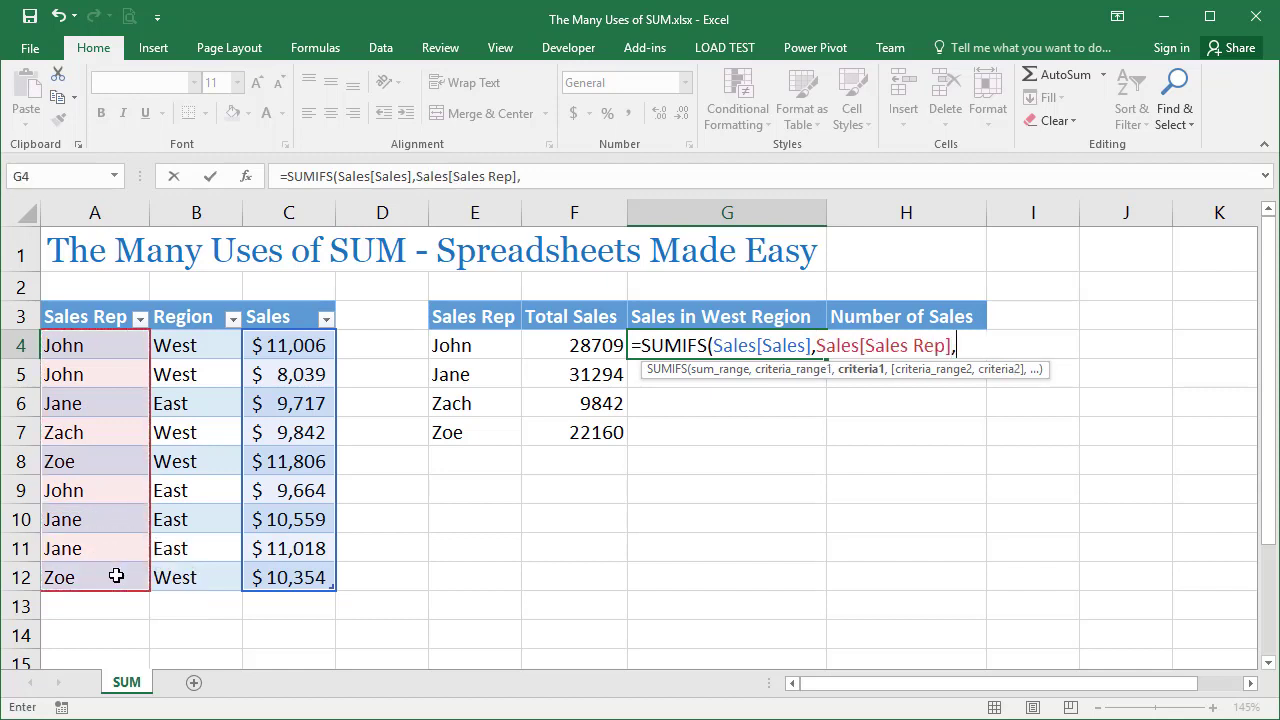
Complete the G4 SUMIFS formula with E4 as the first criterion and Sales[Region] matched to "West"
left_click(488, 345)
type(",")
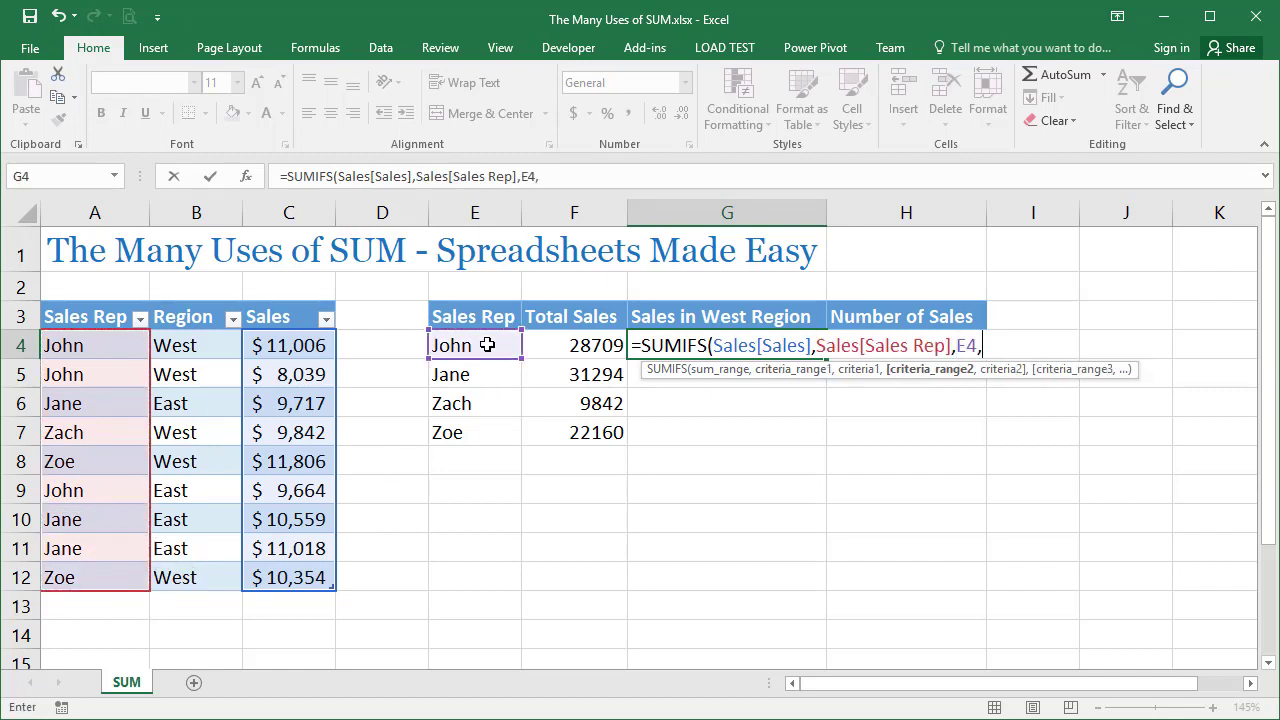
left_click_drag(200, 340, 210, 583)
type(",")
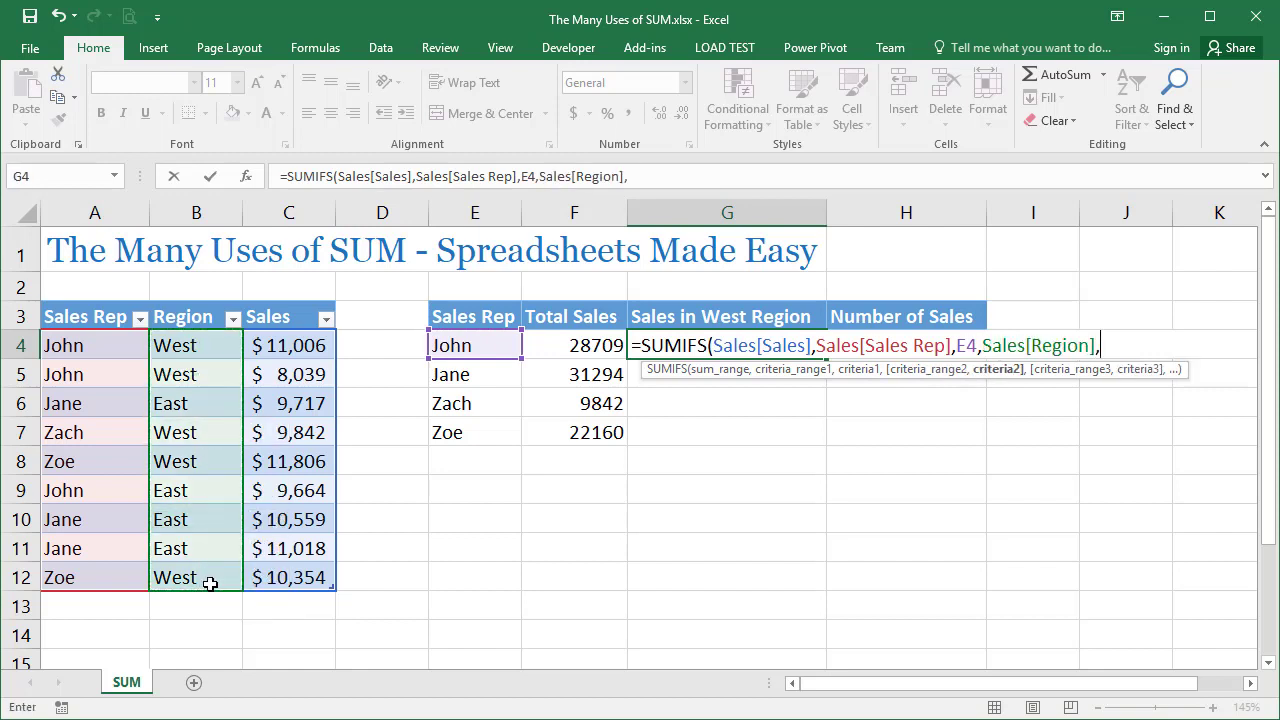
type("\"West\")")
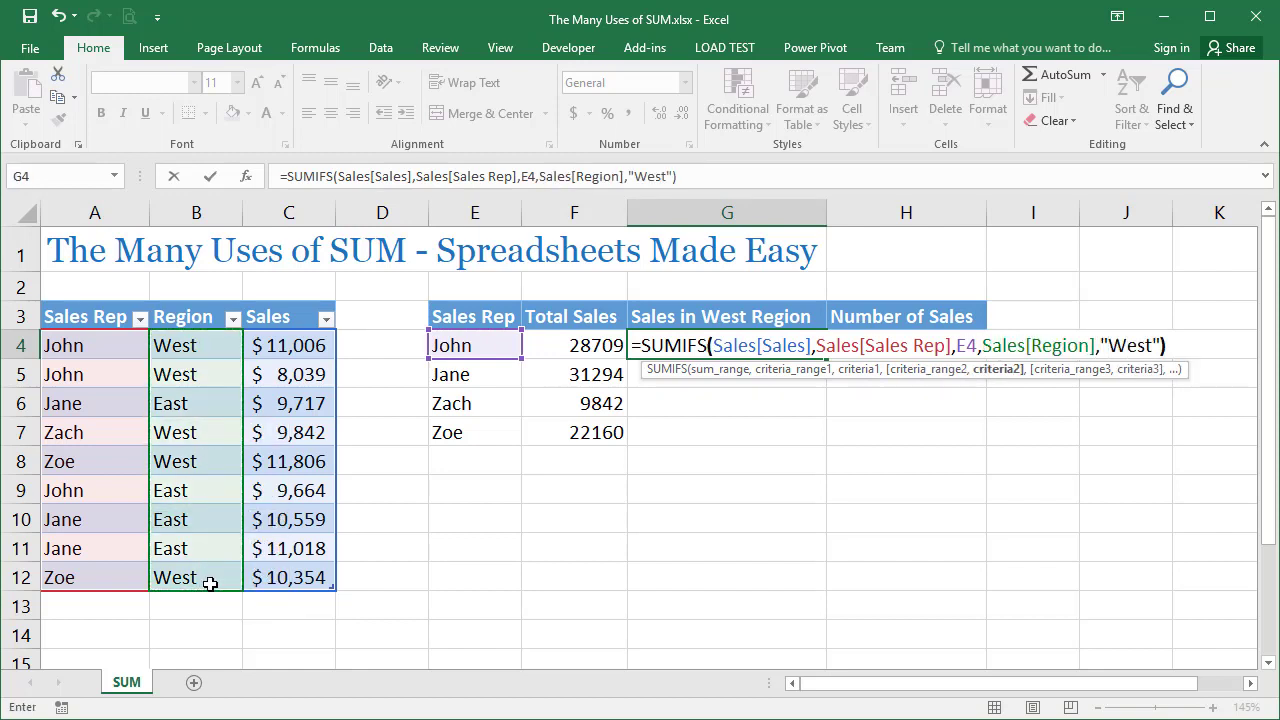
key("Return")
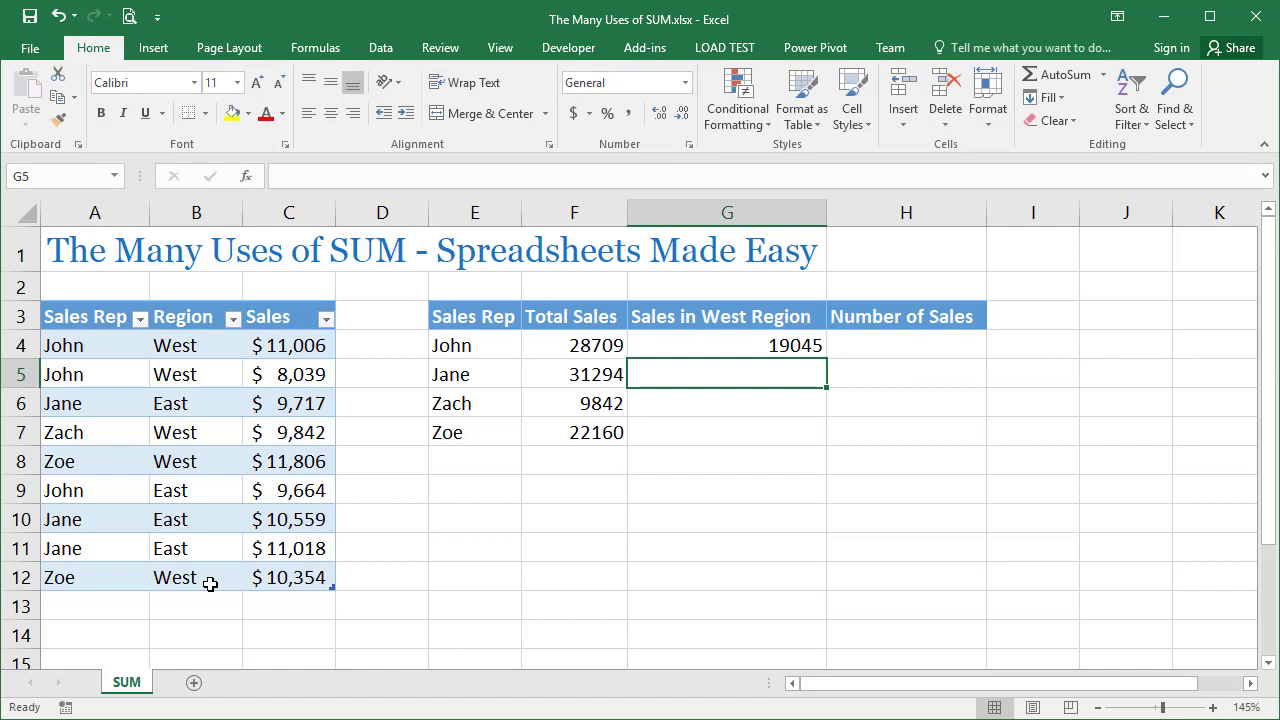
Replace the formula in G4 with a SUM containing the bracketed condition (Sales[Sales Rep]=E4)
key("Up")
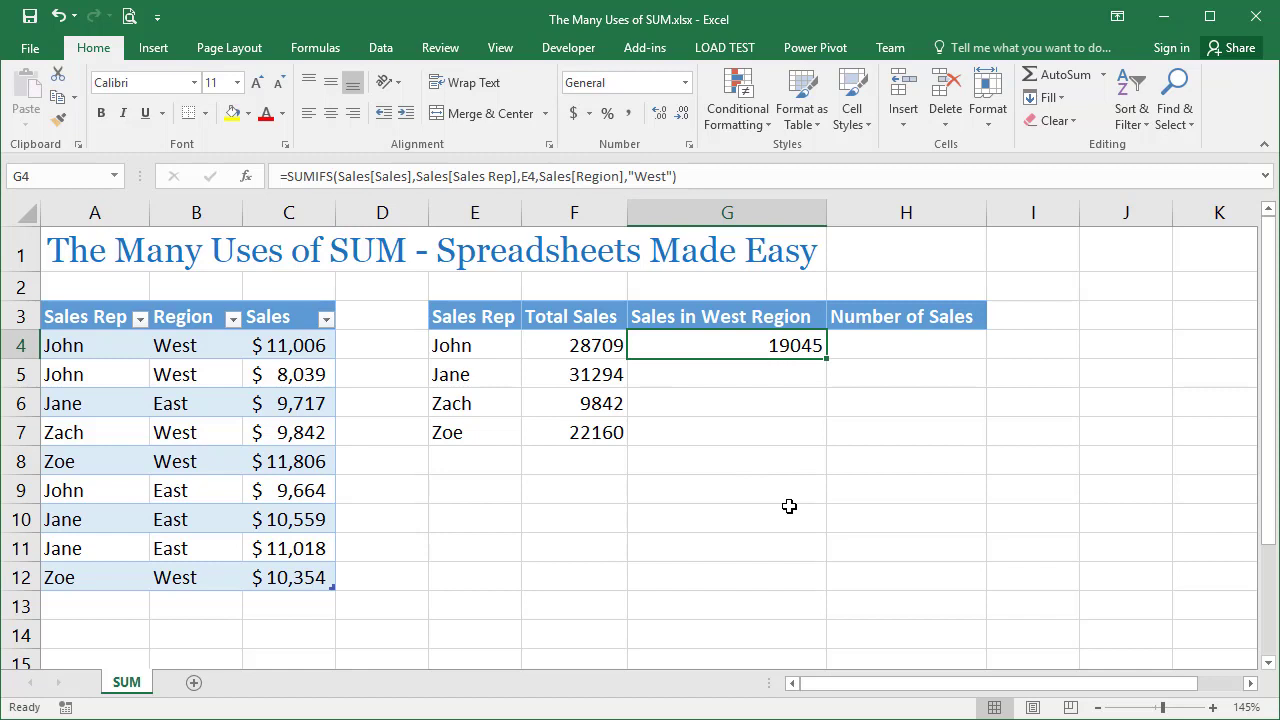
type("=sum()")
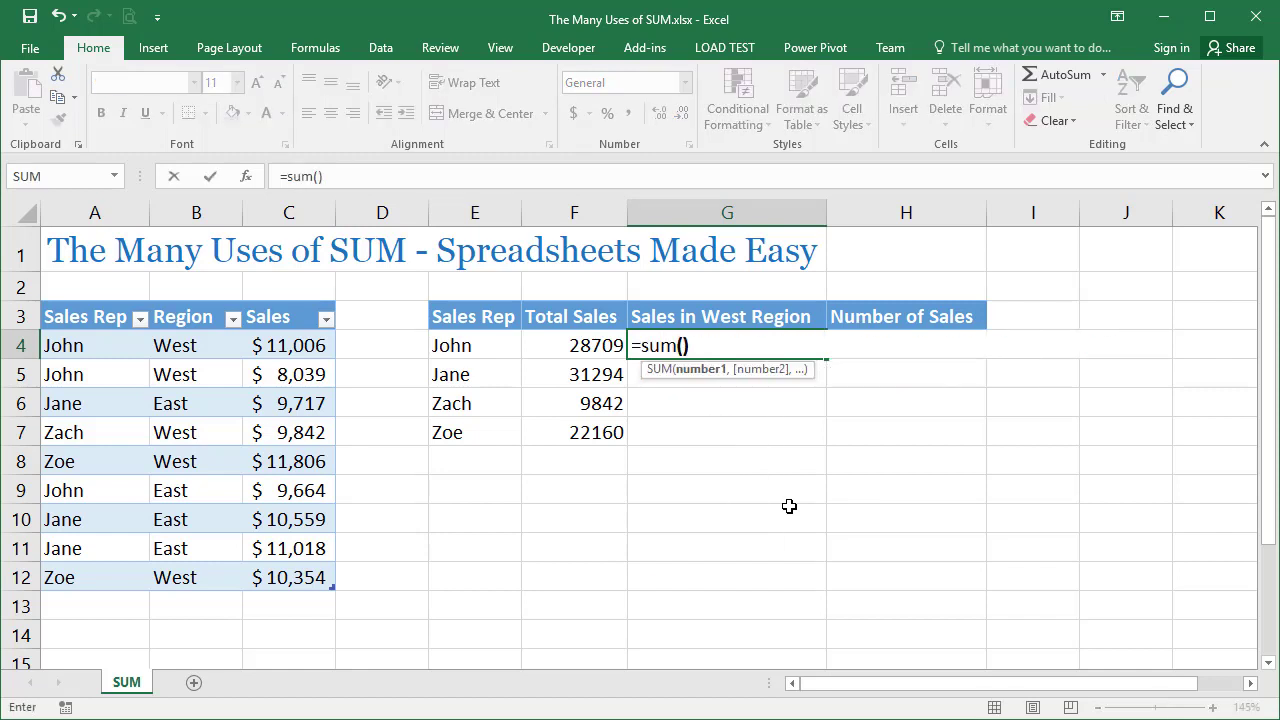
left_click(687, 347)
type("()")
key("Left")
left_click_drag(118, 348, 134, 572)
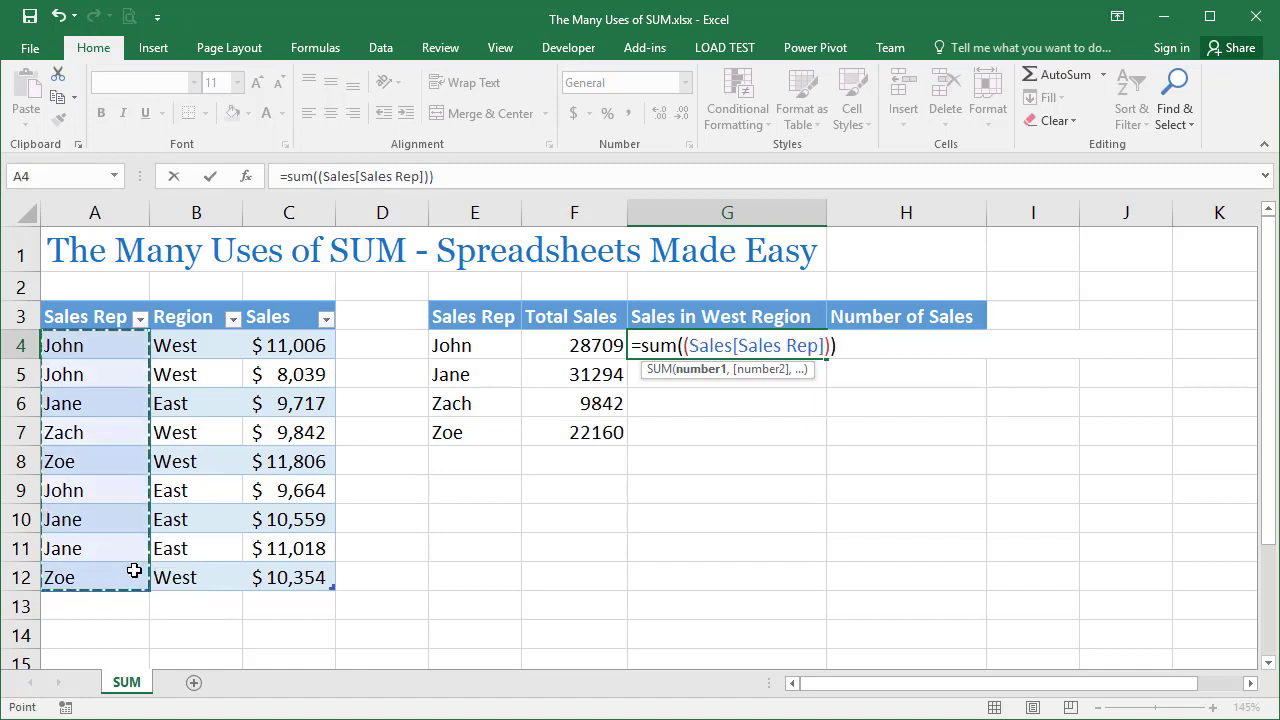
type("=")
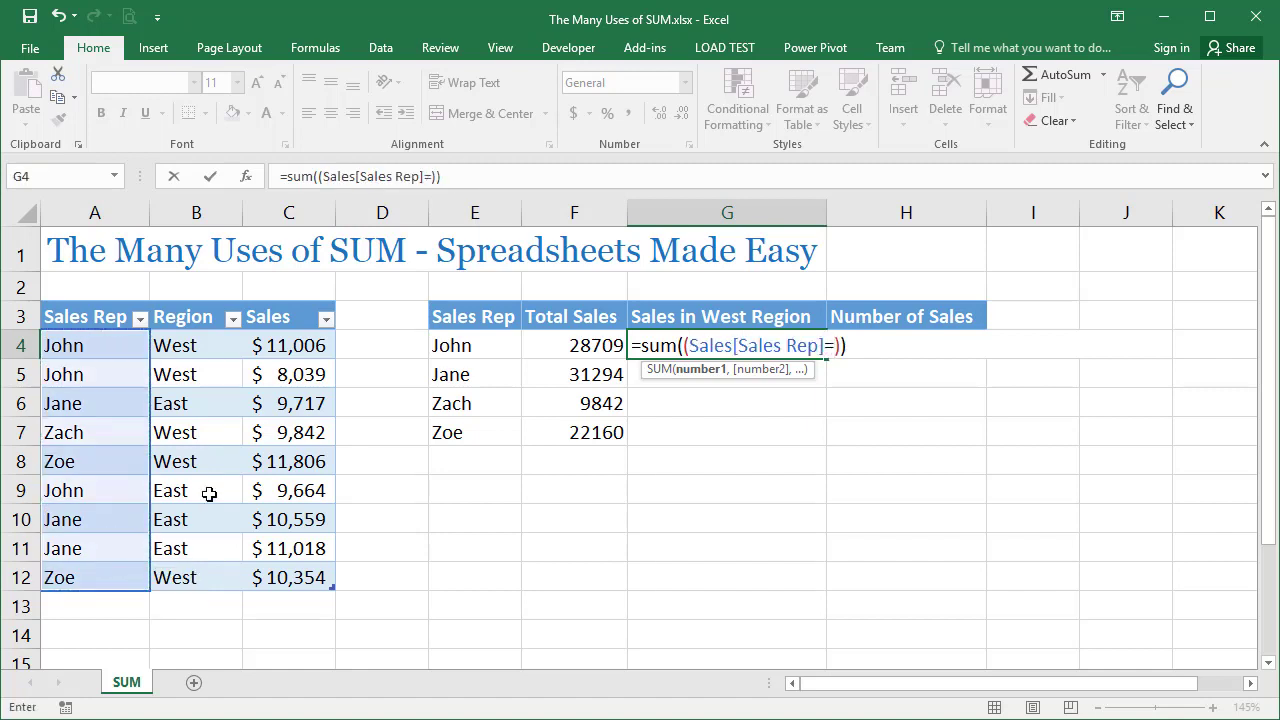
left_click(477, 345)
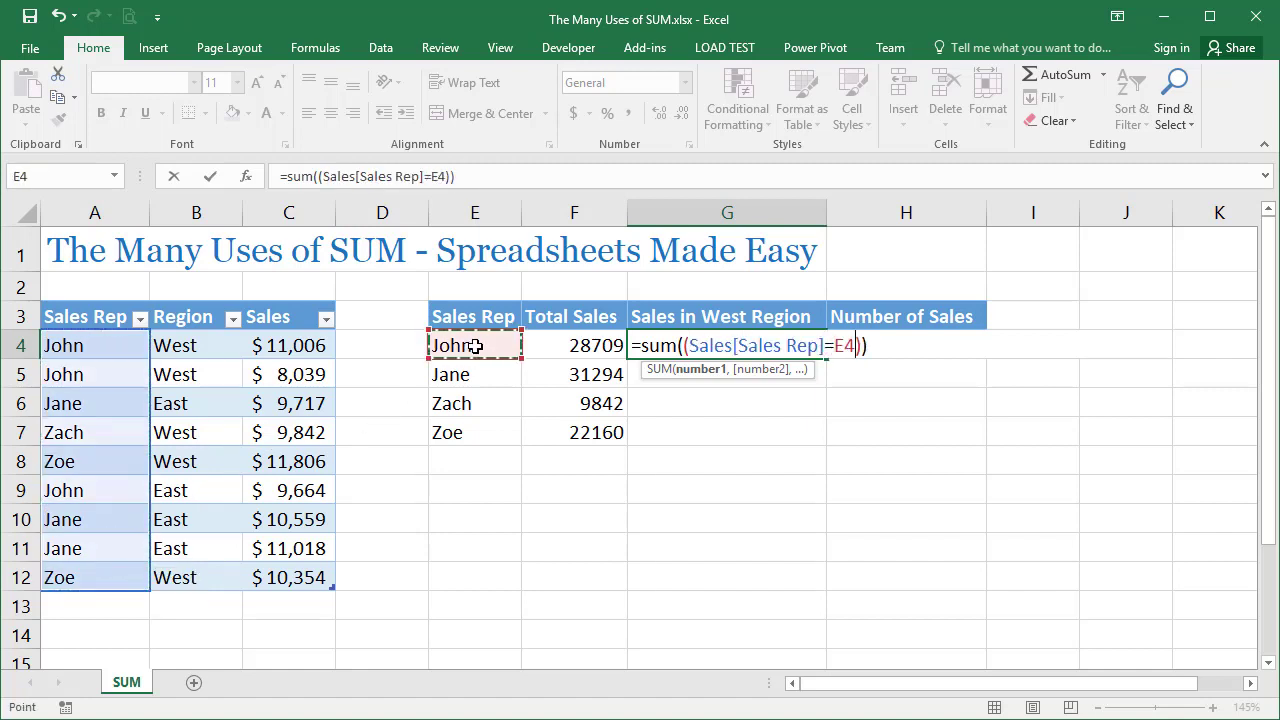
Multiply the sales rep condition inside G4's SUM by a second condition, (Sales[Region]="West")
left_click(861, 346)
type("*()")
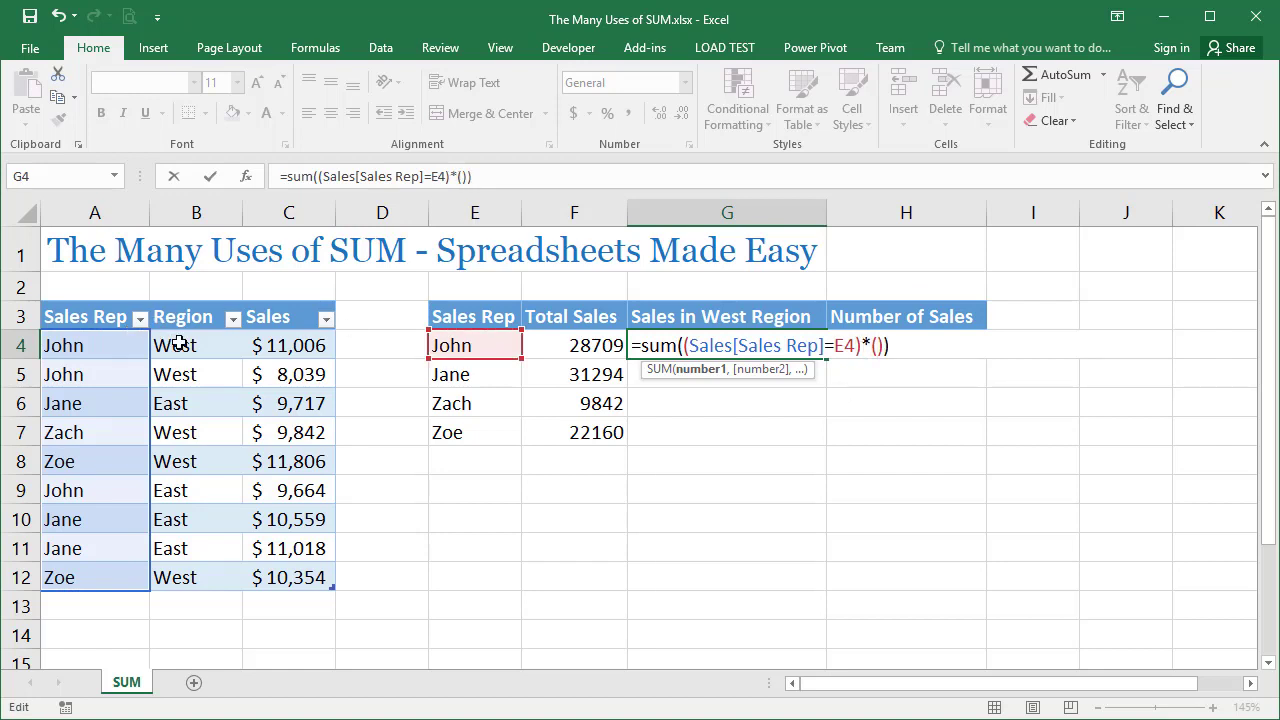
left_click_drag(175, 345, 197, 572)
type("=\"e")
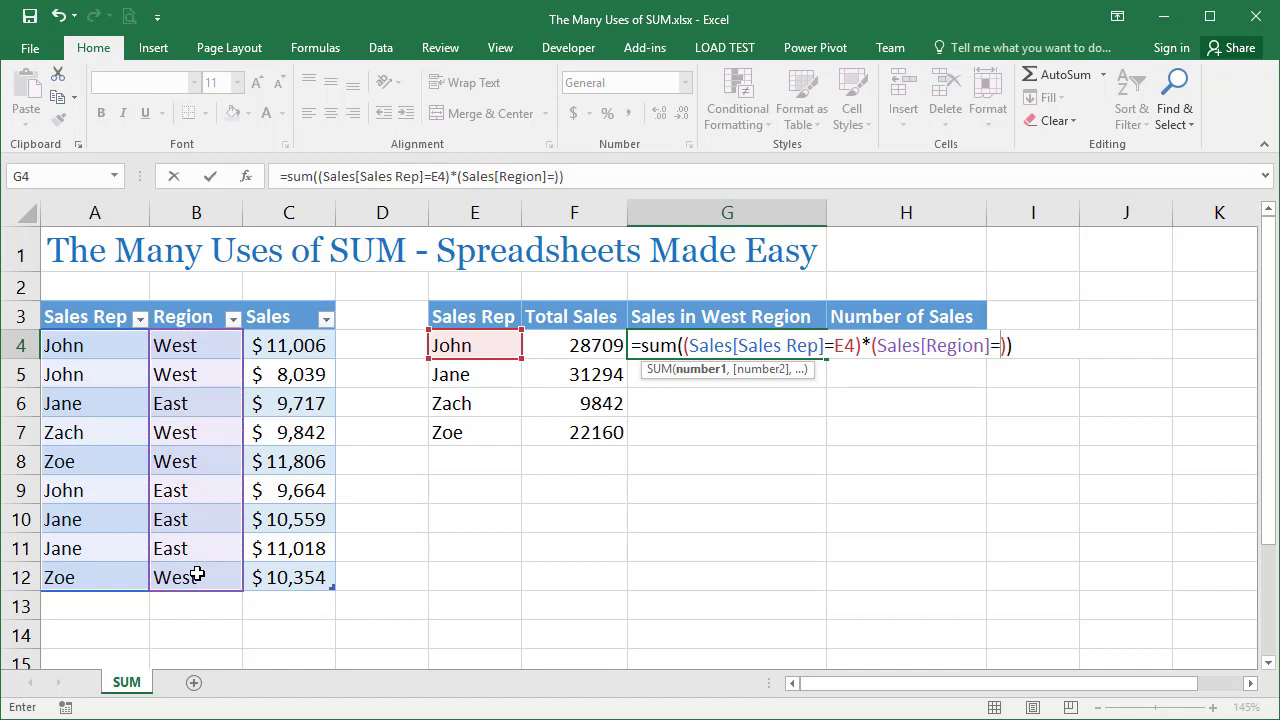
key("BackSpace")
type("West\"")
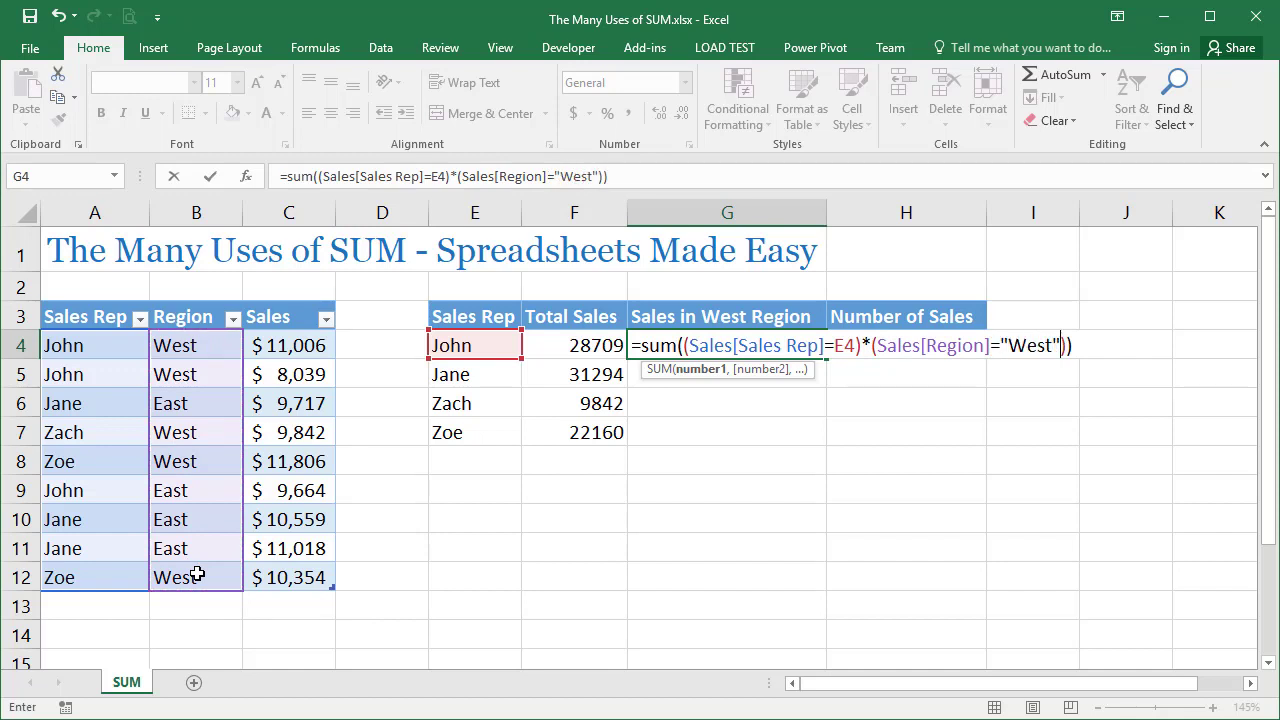
Complete G4 as an array formula by multiplying the conditions by (Sales[Sales]), and fill it down through G7
left_click(1068, 345)
type("*()")
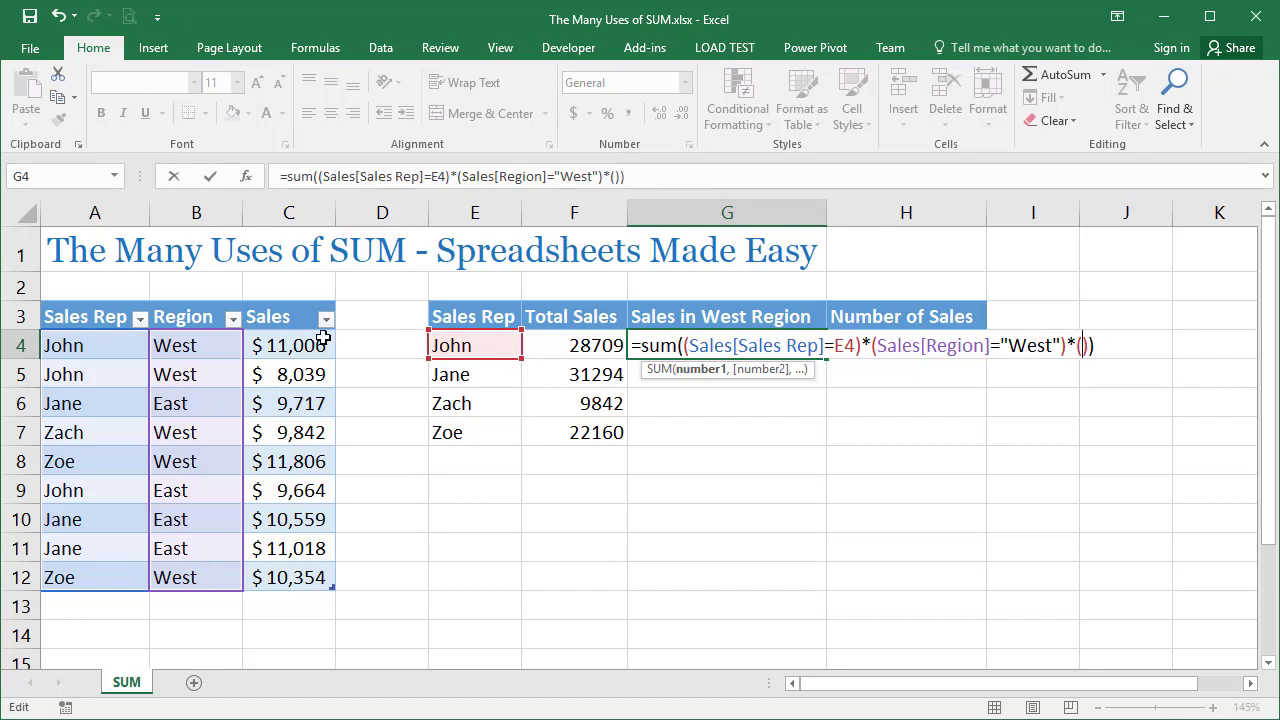
left_click_drag(322, 340, 300, 566)
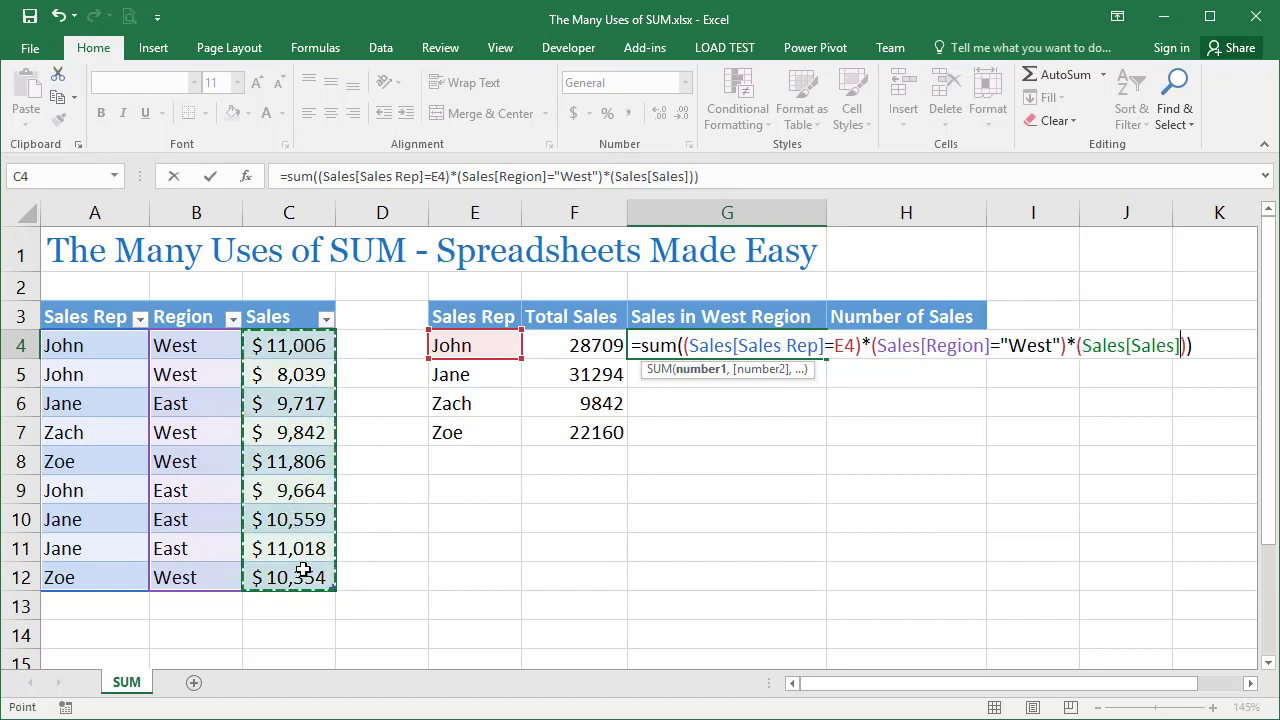
key("ctrl+shift+Return")
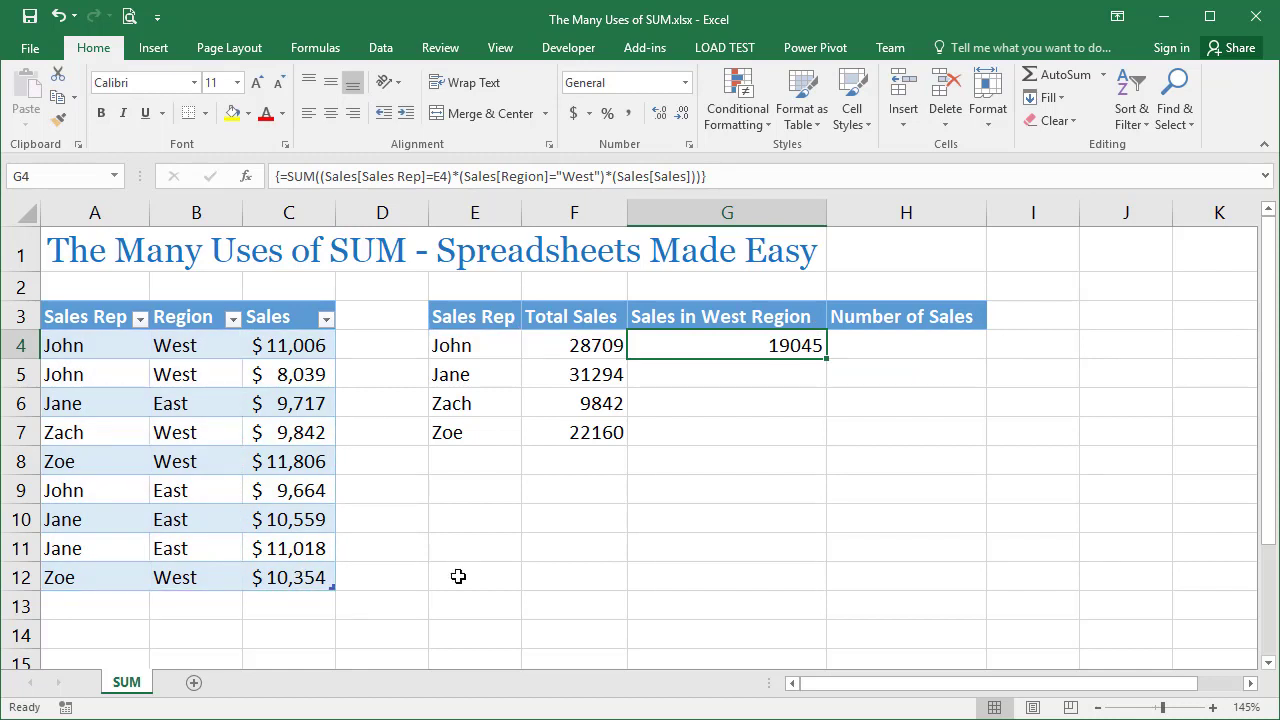
double_click(829, 362)
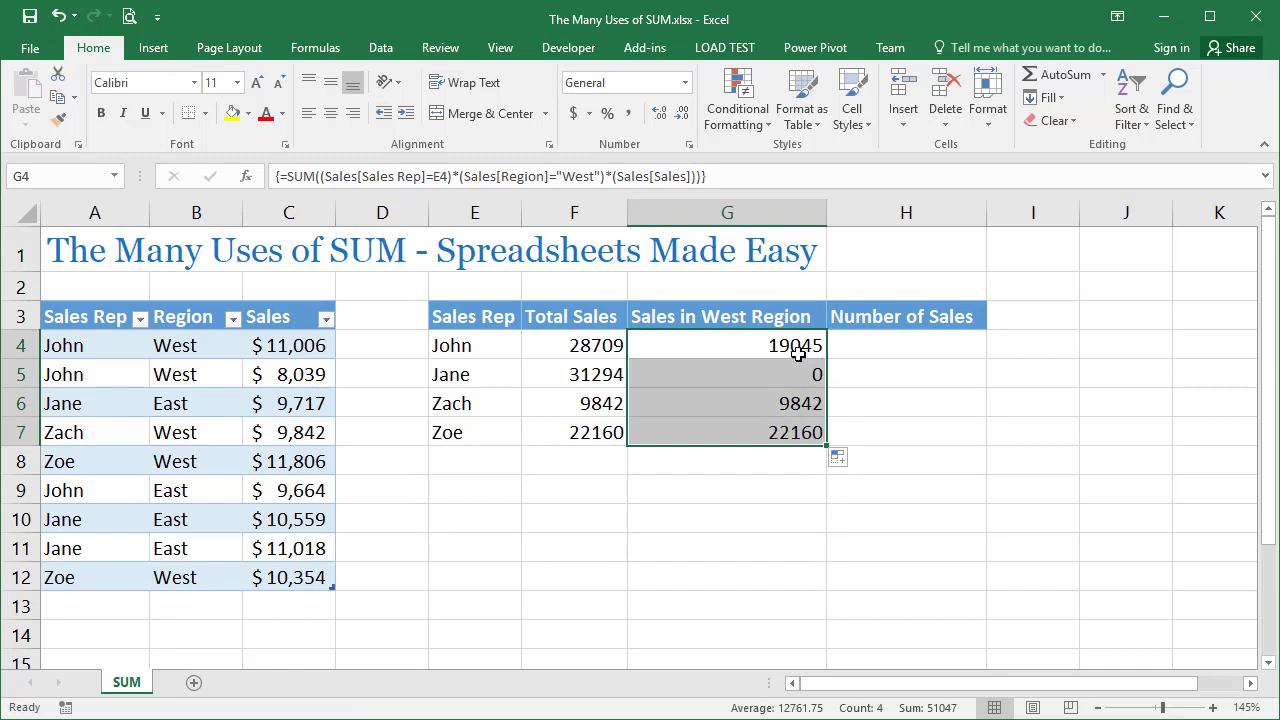
left_click(715, 347)
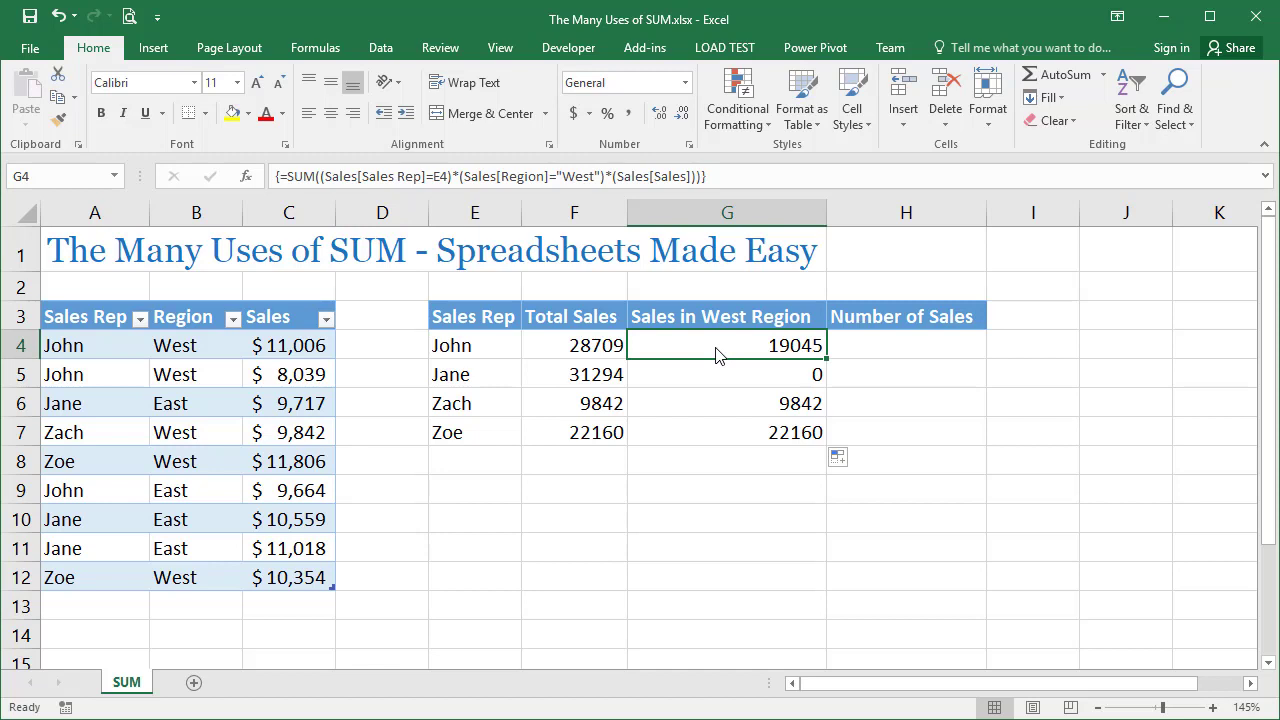
Enter =COUNTIF(Sales[Sales Rep],E4) in H4 under Number of Sales
left_click(875, 346)
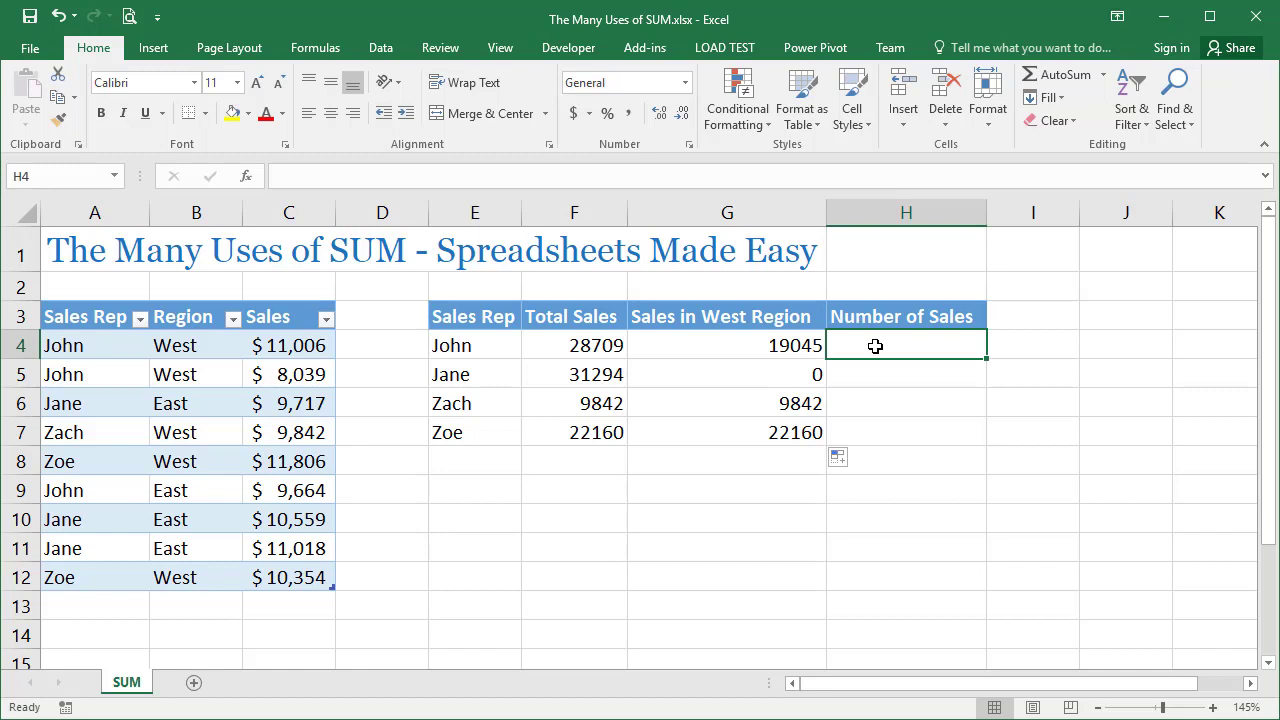
type("=co")
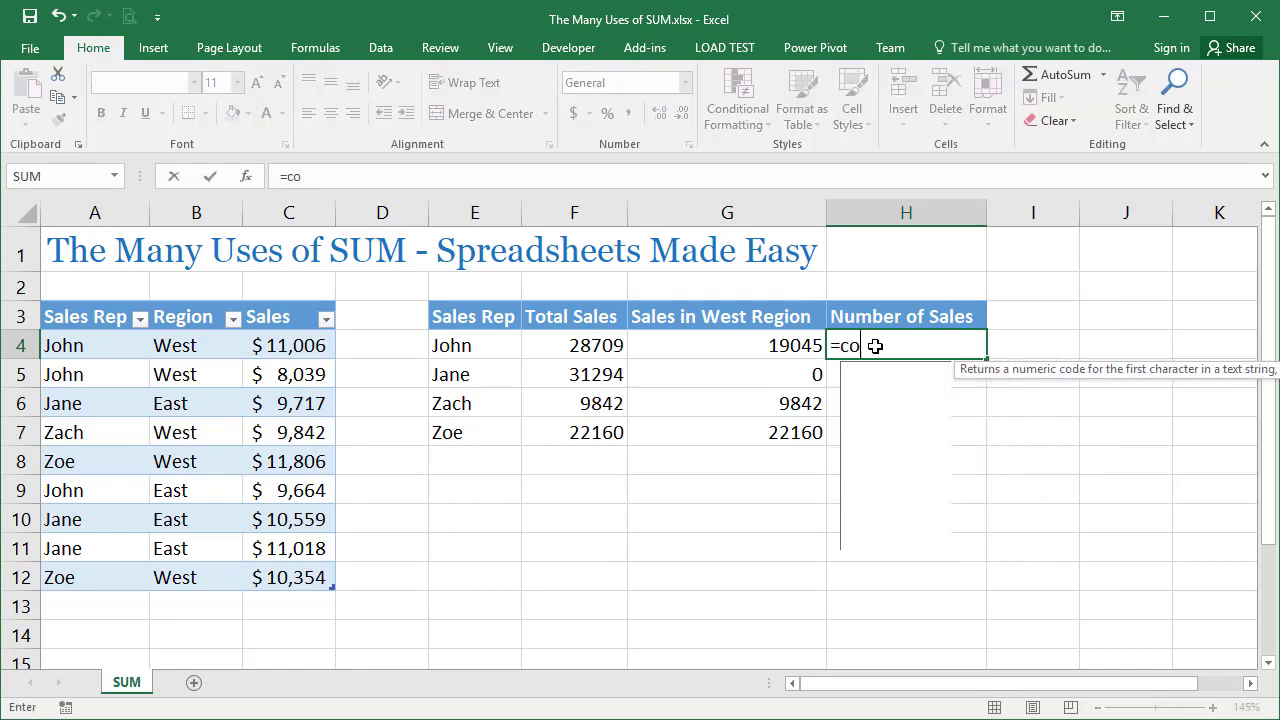
type("untif(")
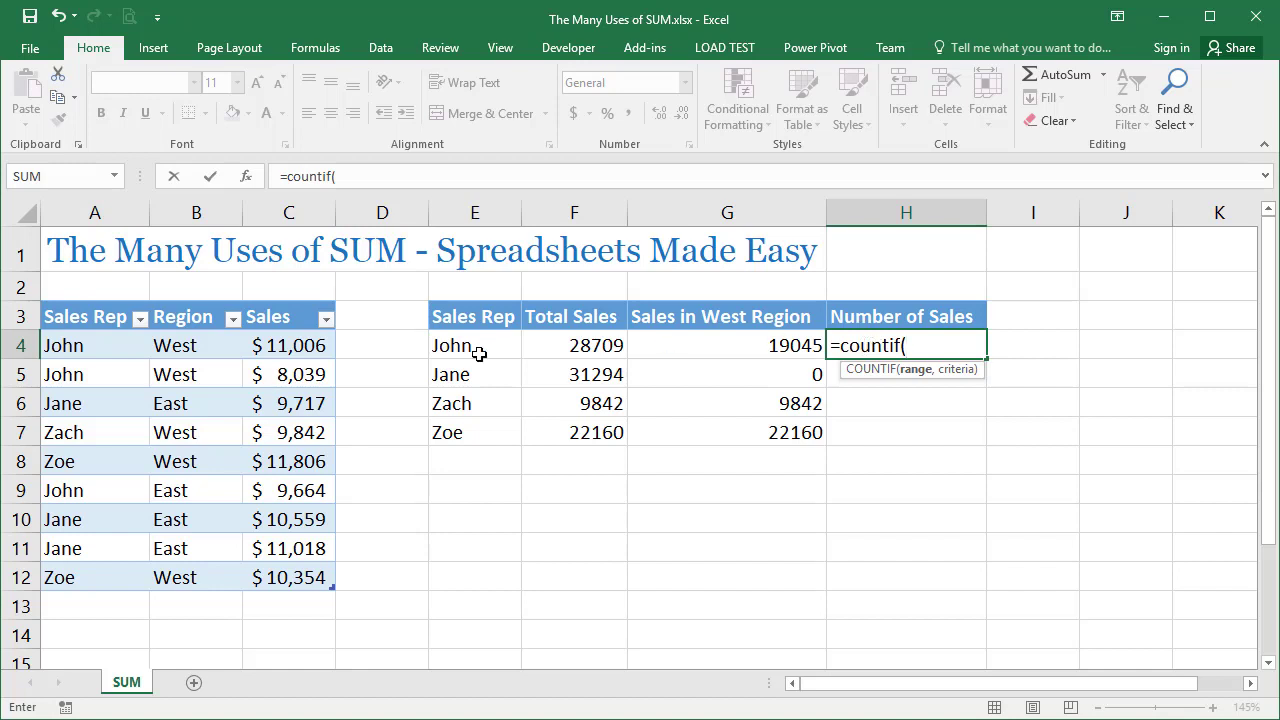
left_click(98, 346)
left_click_drag(102, 386, 103, 586)
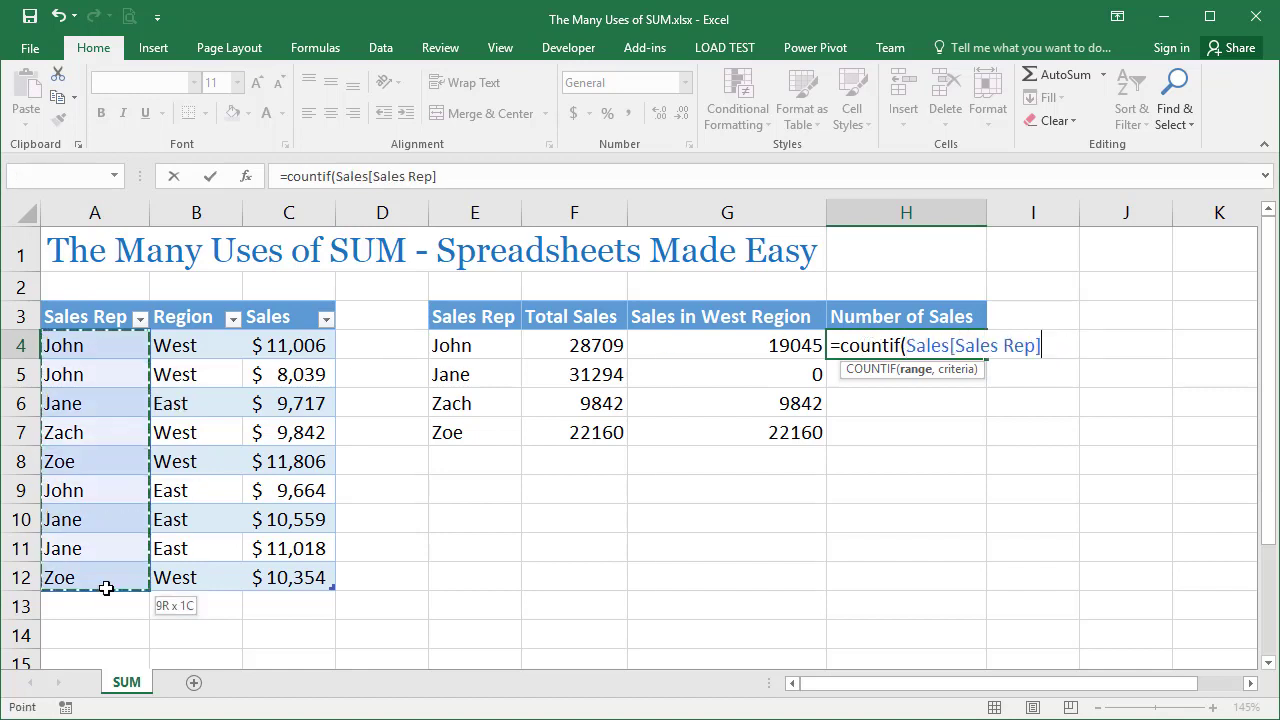
type(",\"")
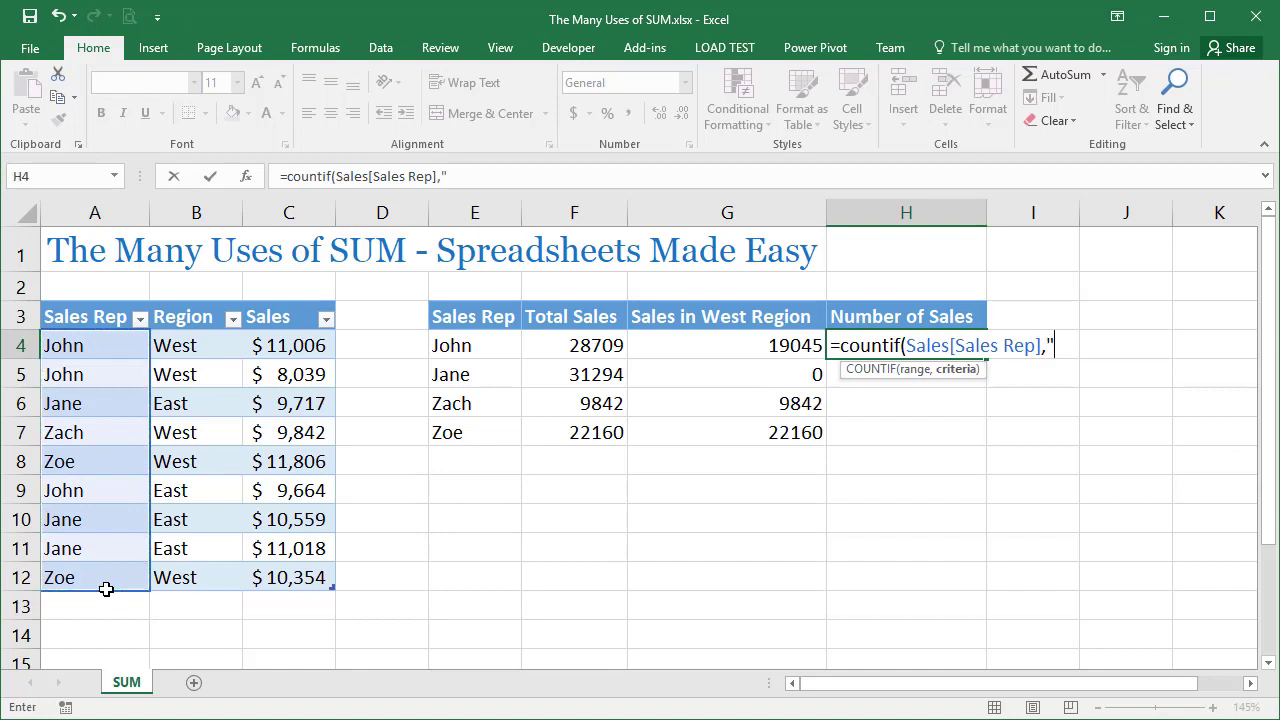
key("BackSpace")
left_click(507, 348)
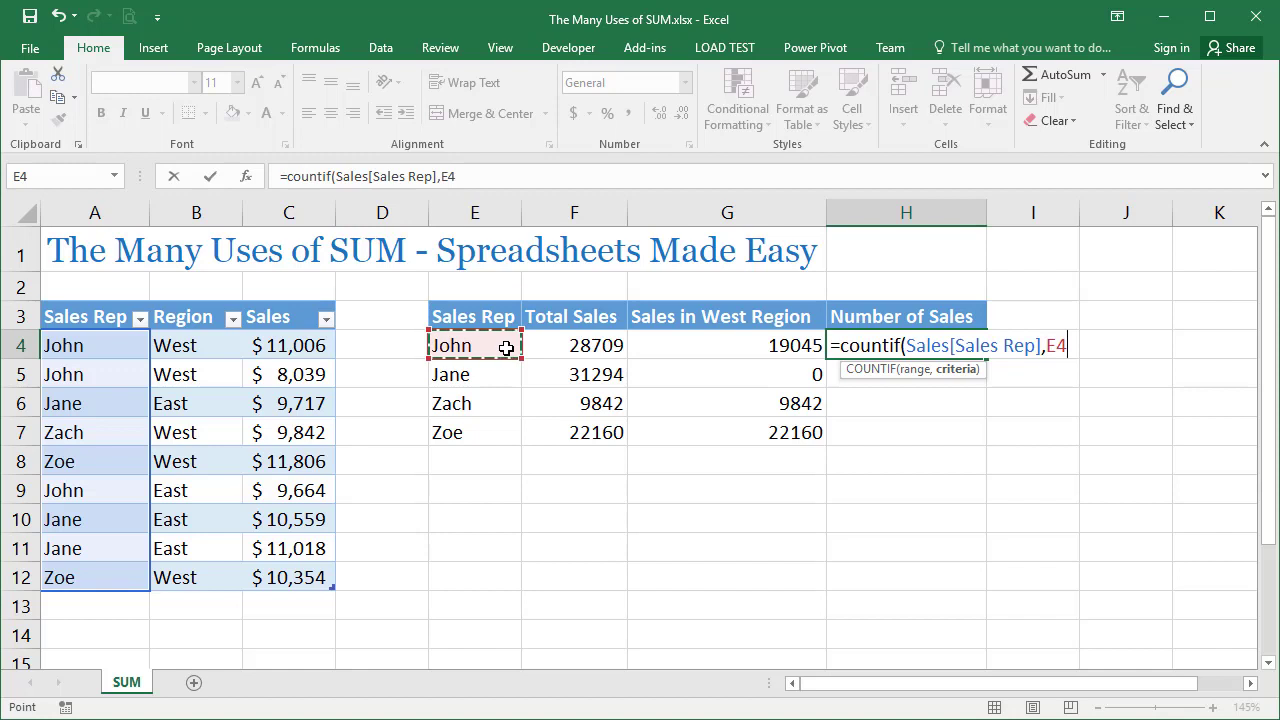
type(")")
key("Return")
Replace the COUNTIF formula in H4 with a SUM containing the bracketed condition (Sales[Sales Rep]=E4)
key("Up")
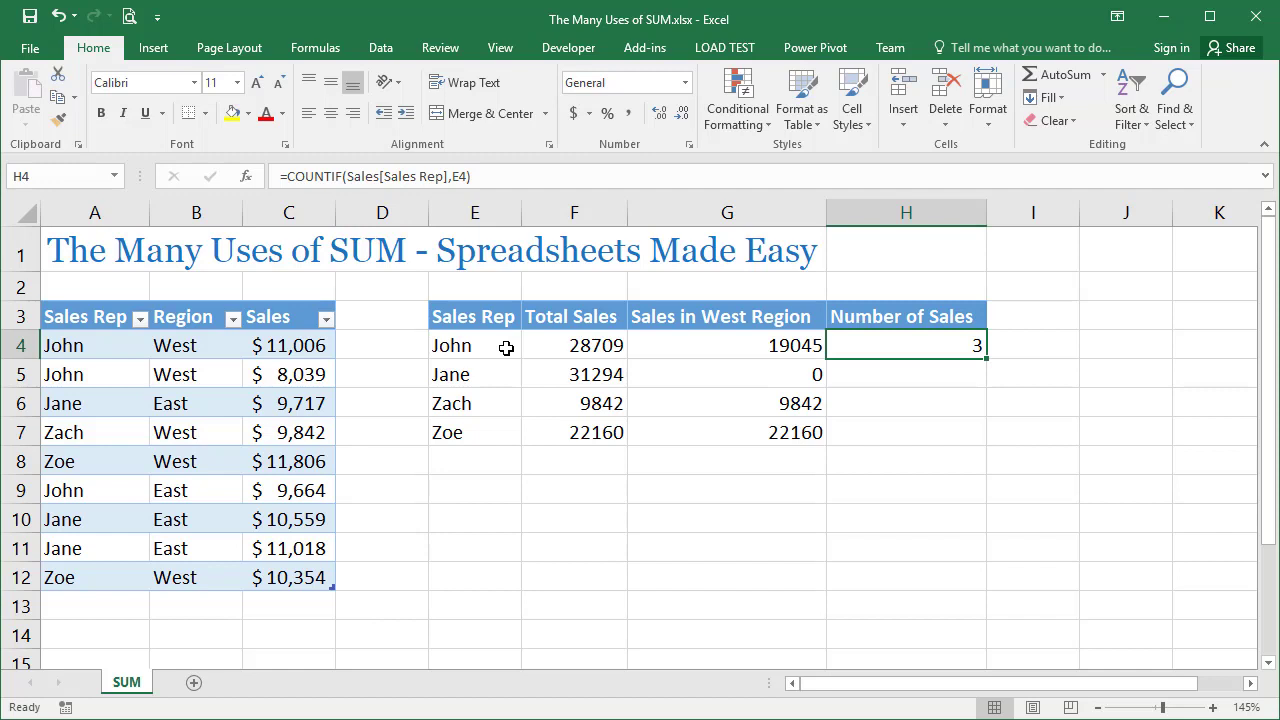
key("Delete")
type("=")
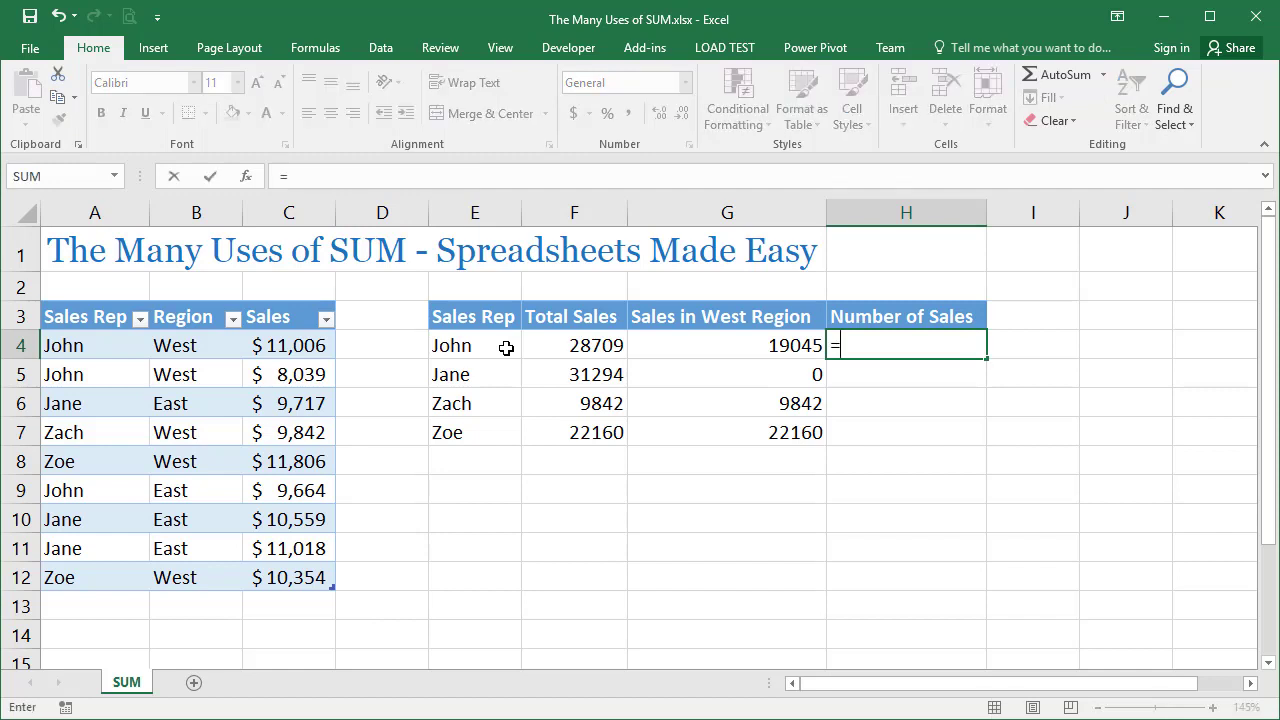
type("sum()")
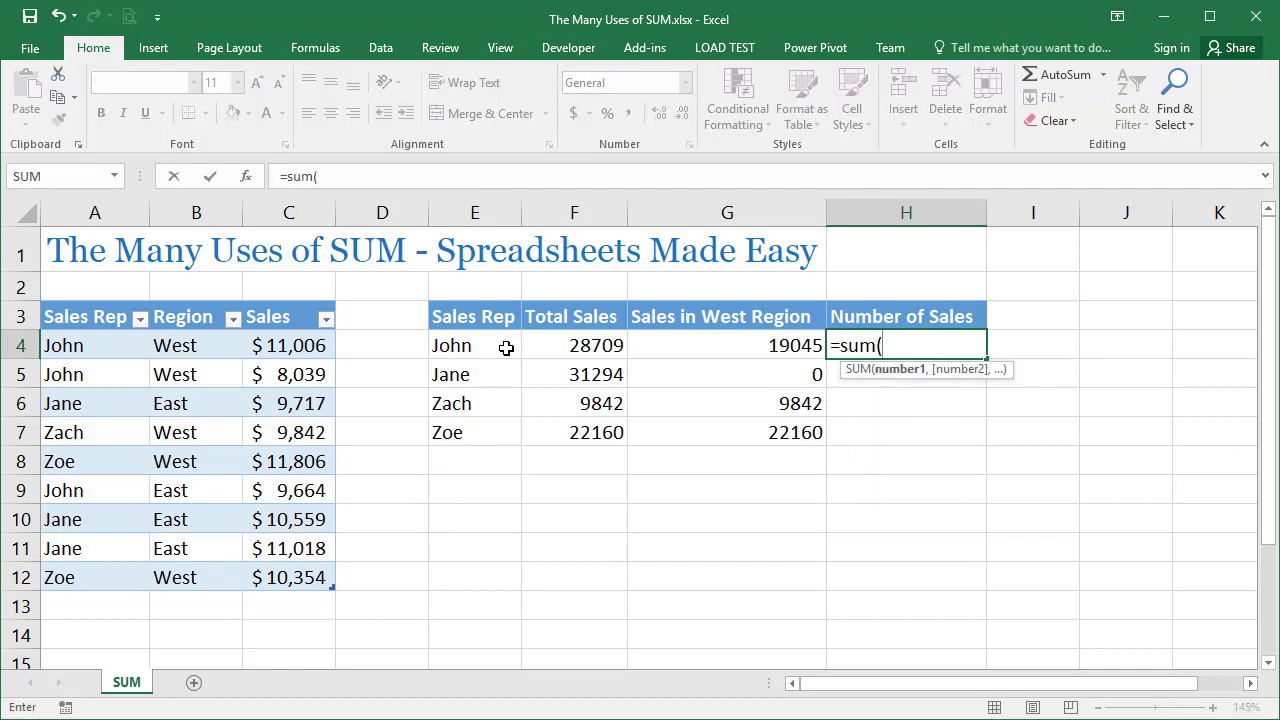
left_click(884, 345)
type("()")
left_click_drag(116, 345, 128, 579)
type("=")
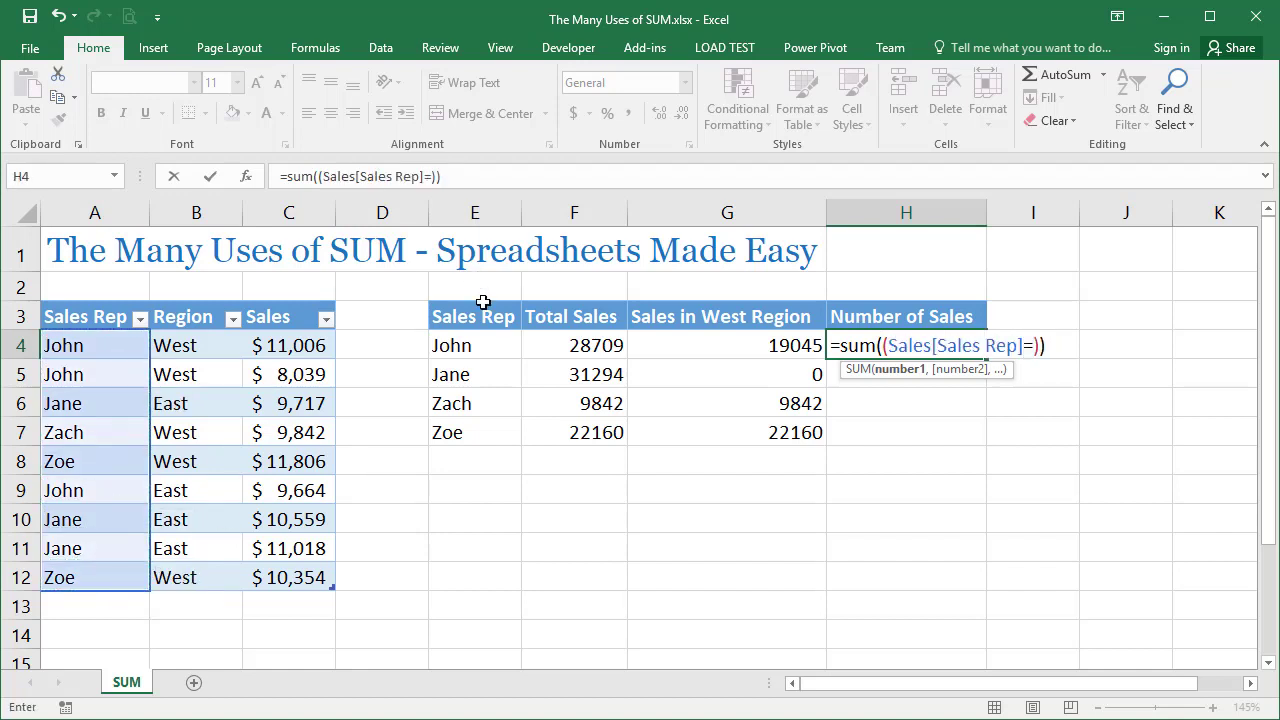
left_click(479, 348)
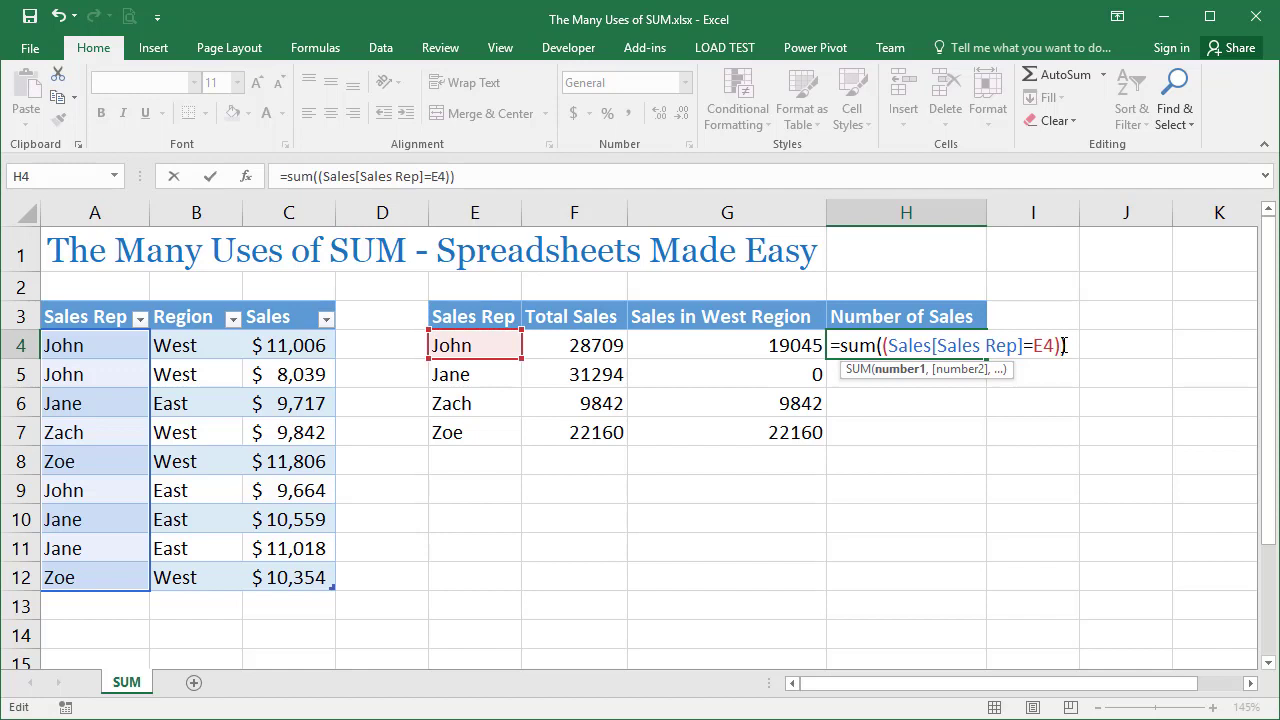
Multiply the sales rep condition inside H4's SUM by 1 and enter the formula as an array formula
left_click(1064, 345)
type("*1")
key("ctrl+shift+Return")
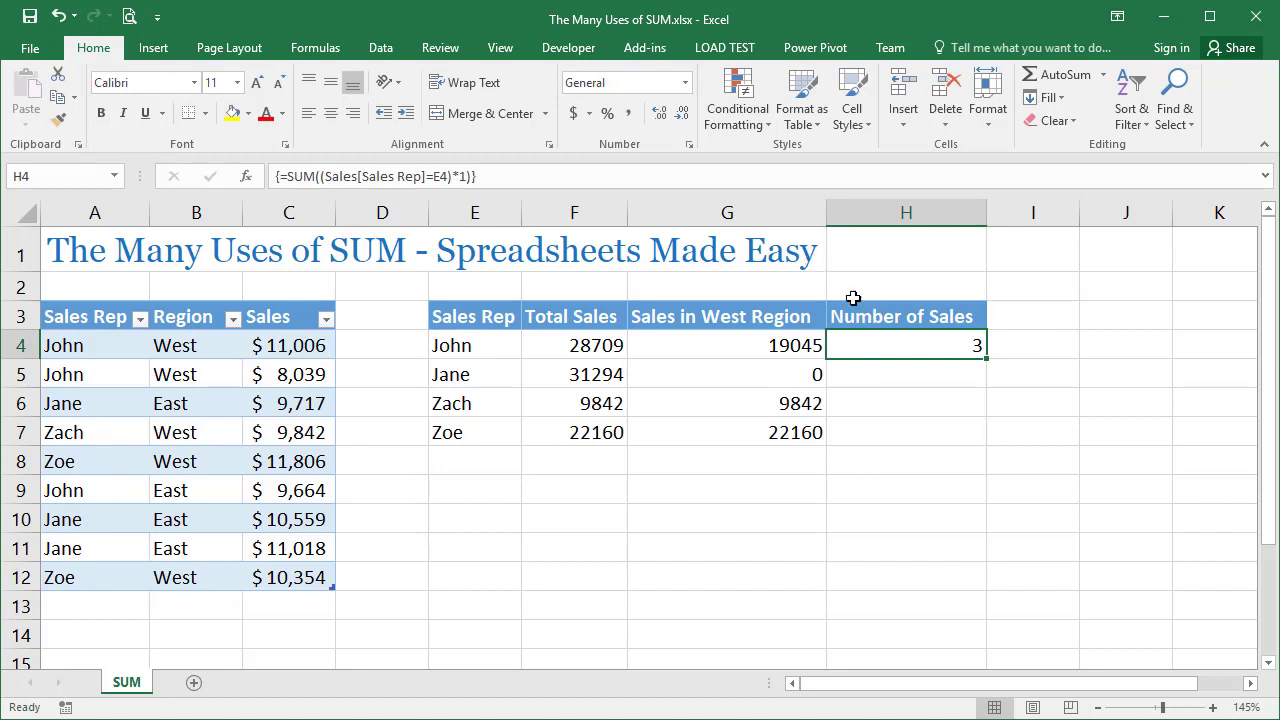
Evaluate the array formula in H4 step by step through to its final result, and close the evaluation
left_click(318, 50)
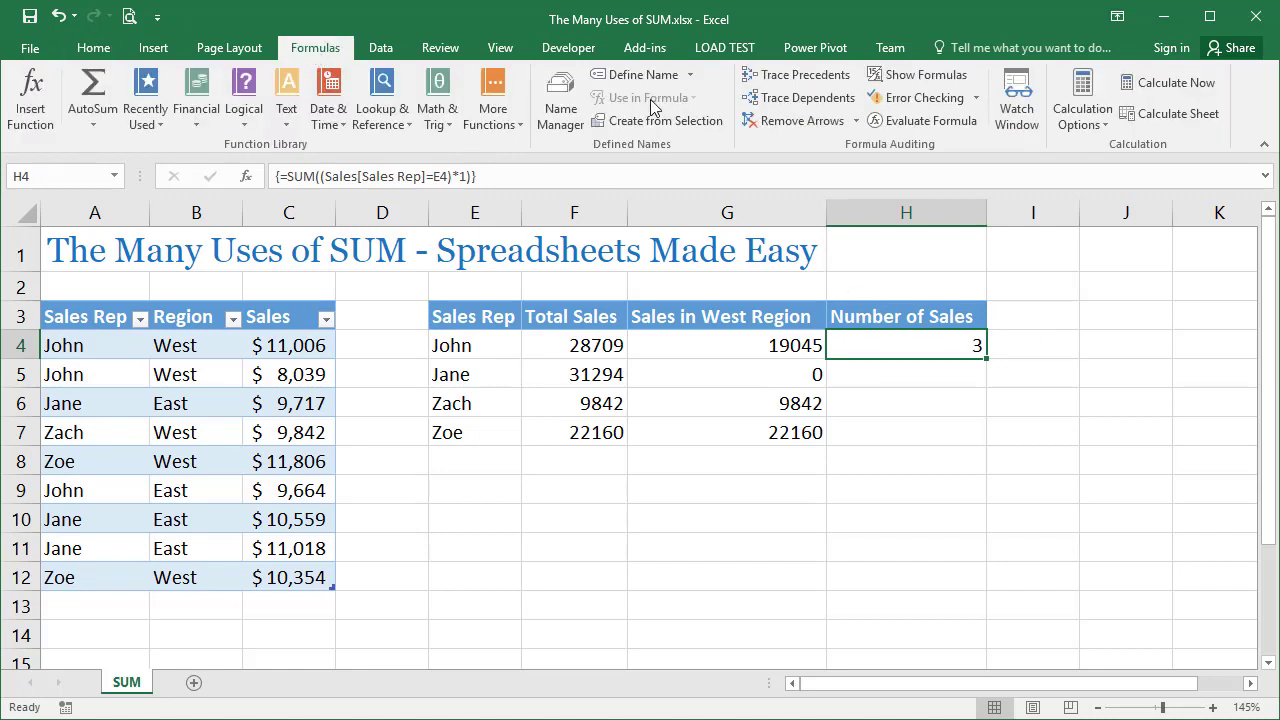
left_click(923, 124)
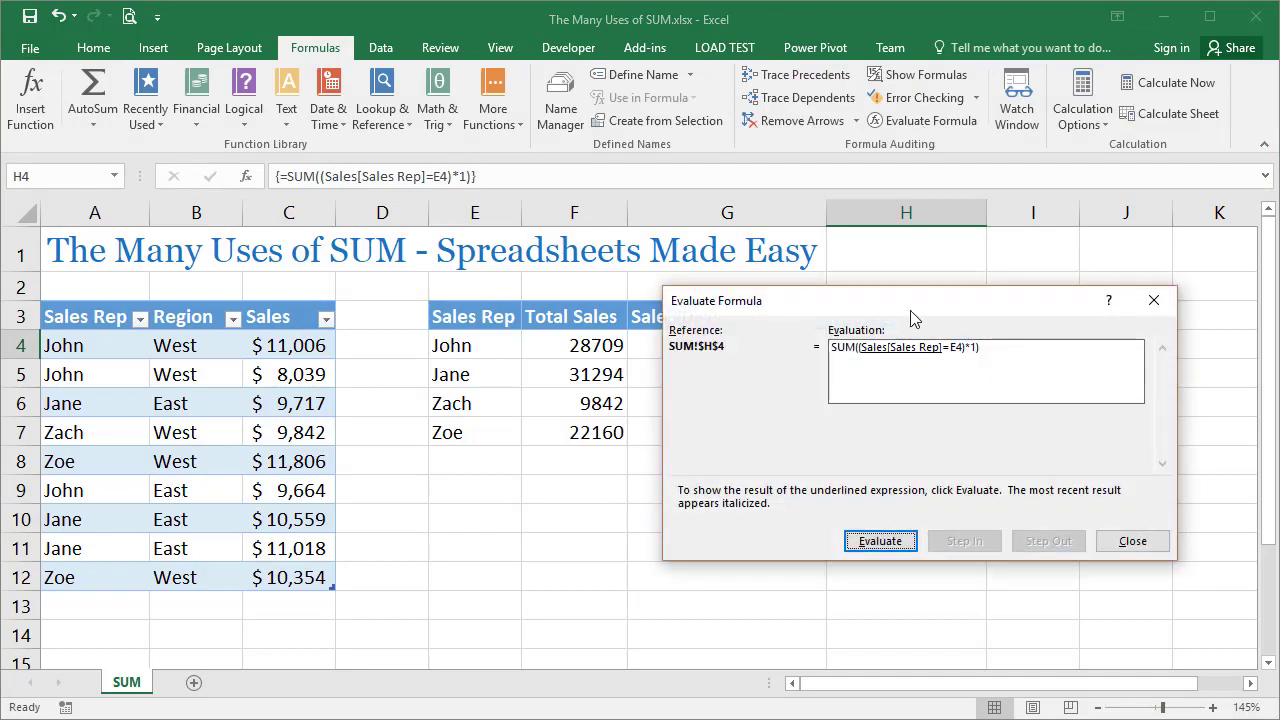
left_click_drag(916, 320, 859, 367)
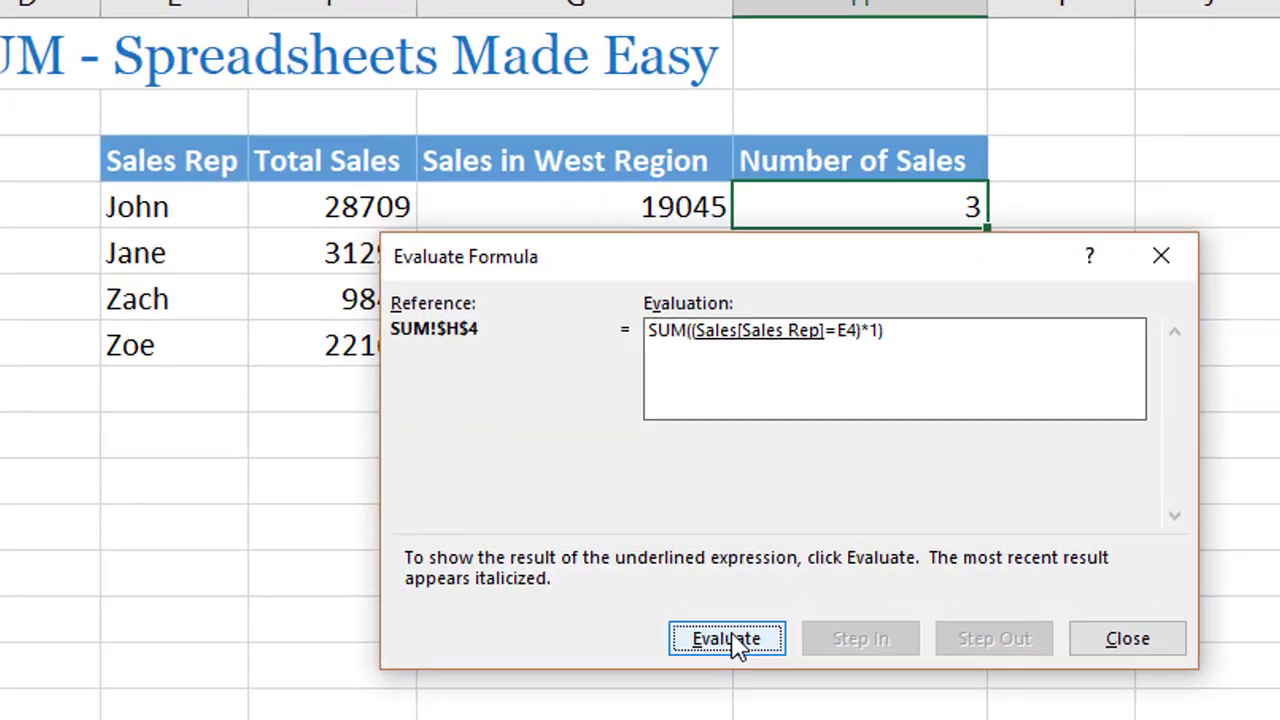
left_click(815, 621)
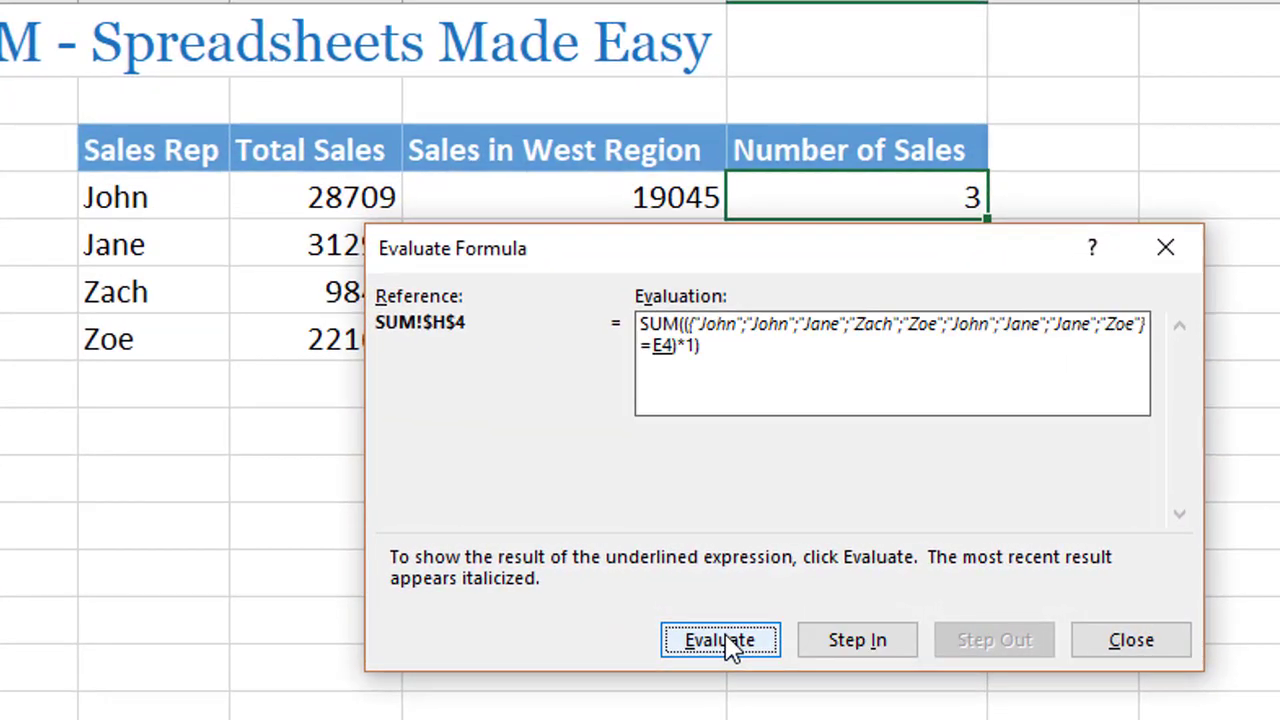
left_click(728, 643)
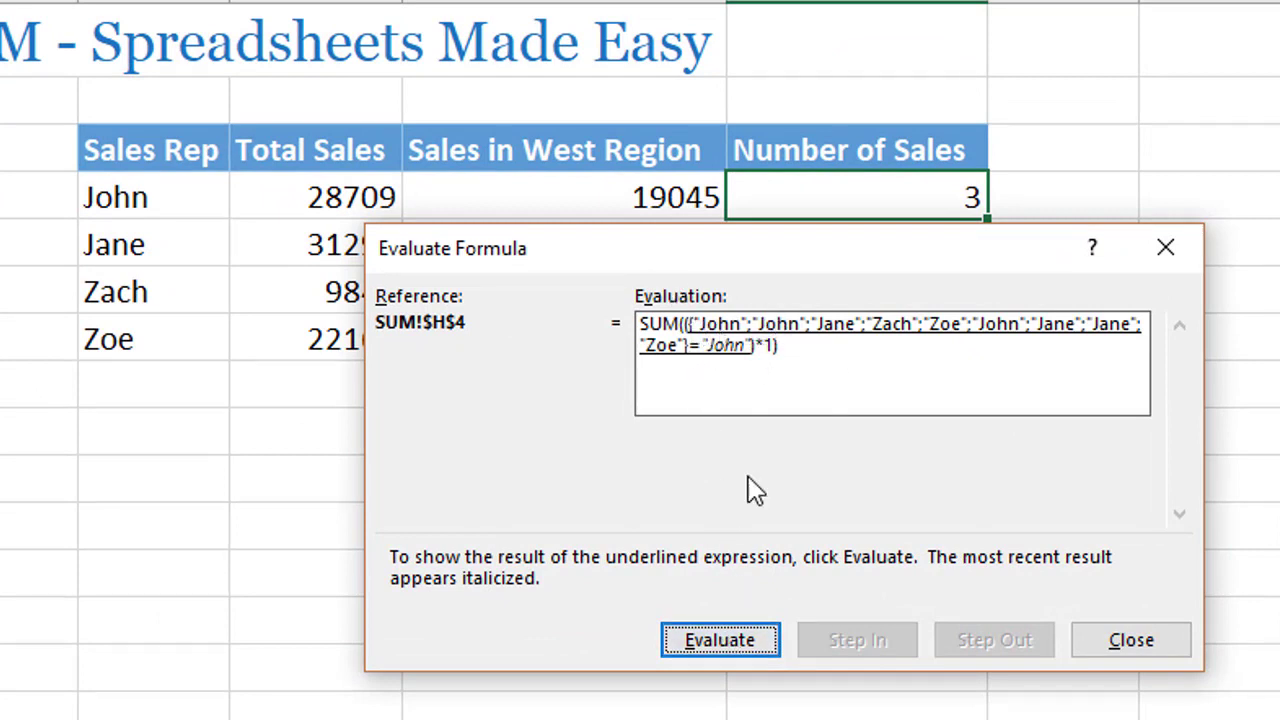
left_click(765, 652)
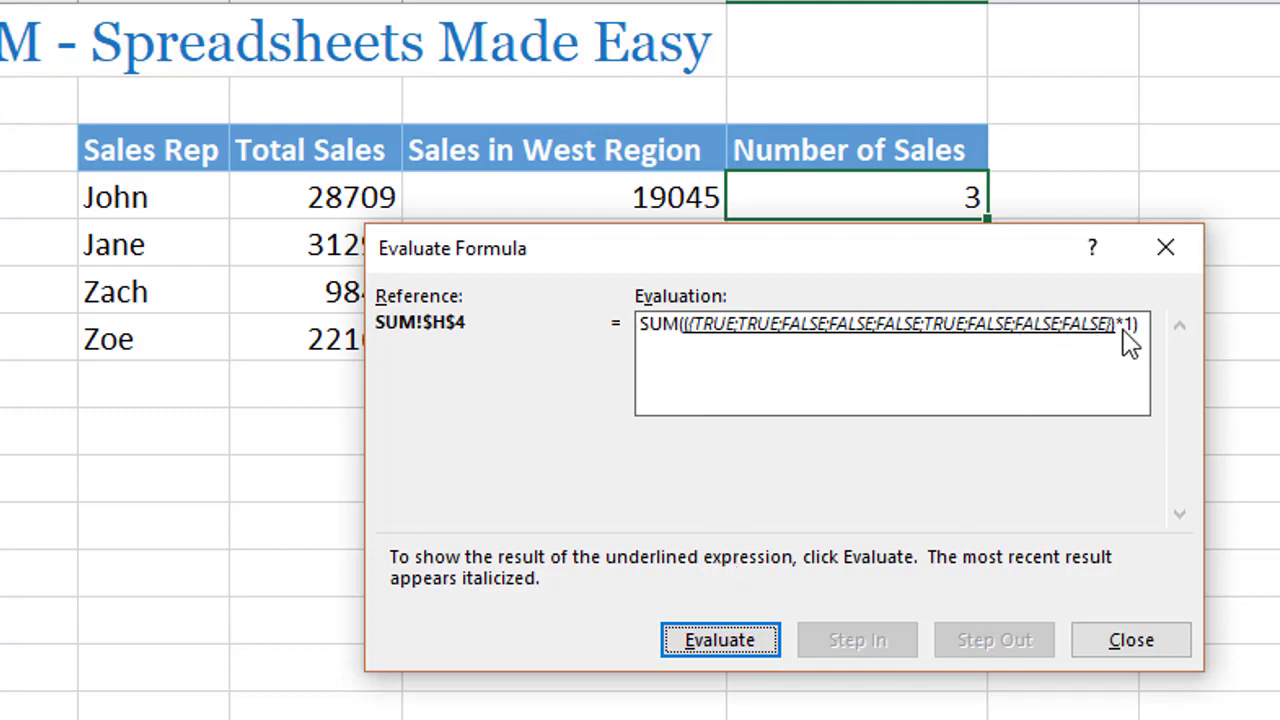
left_click(735, 645)
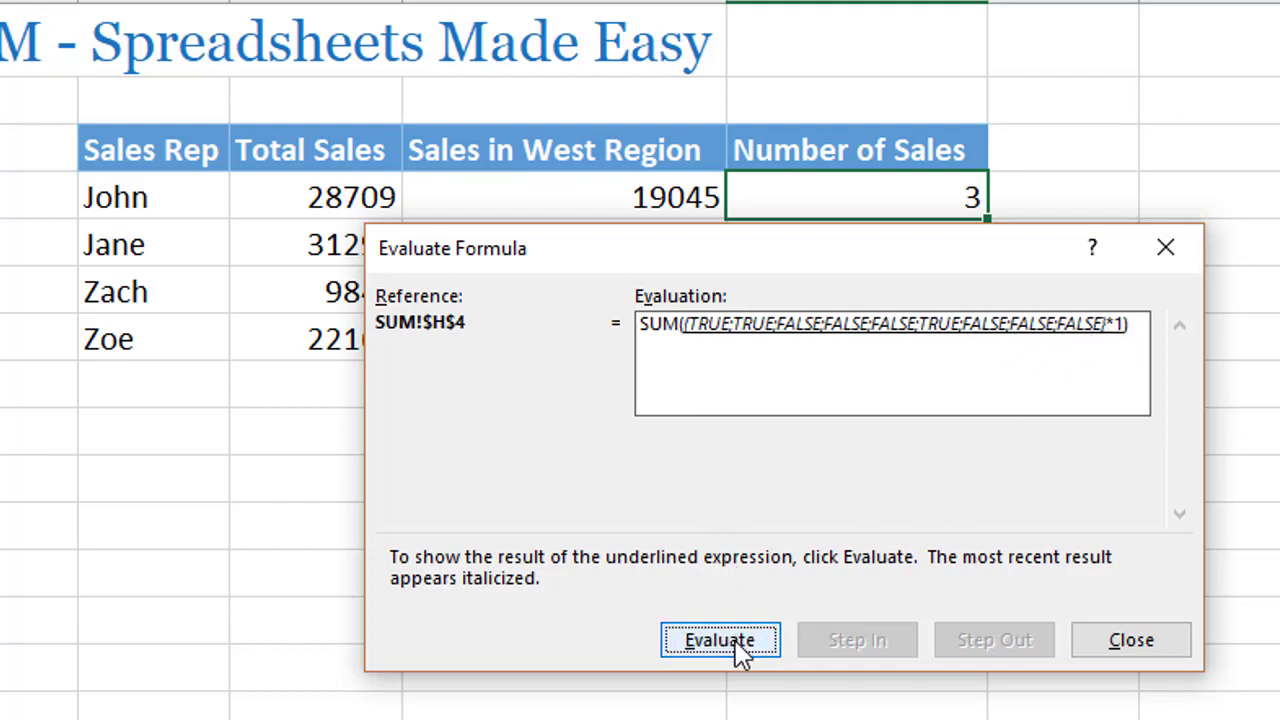
left_click(740, 648)
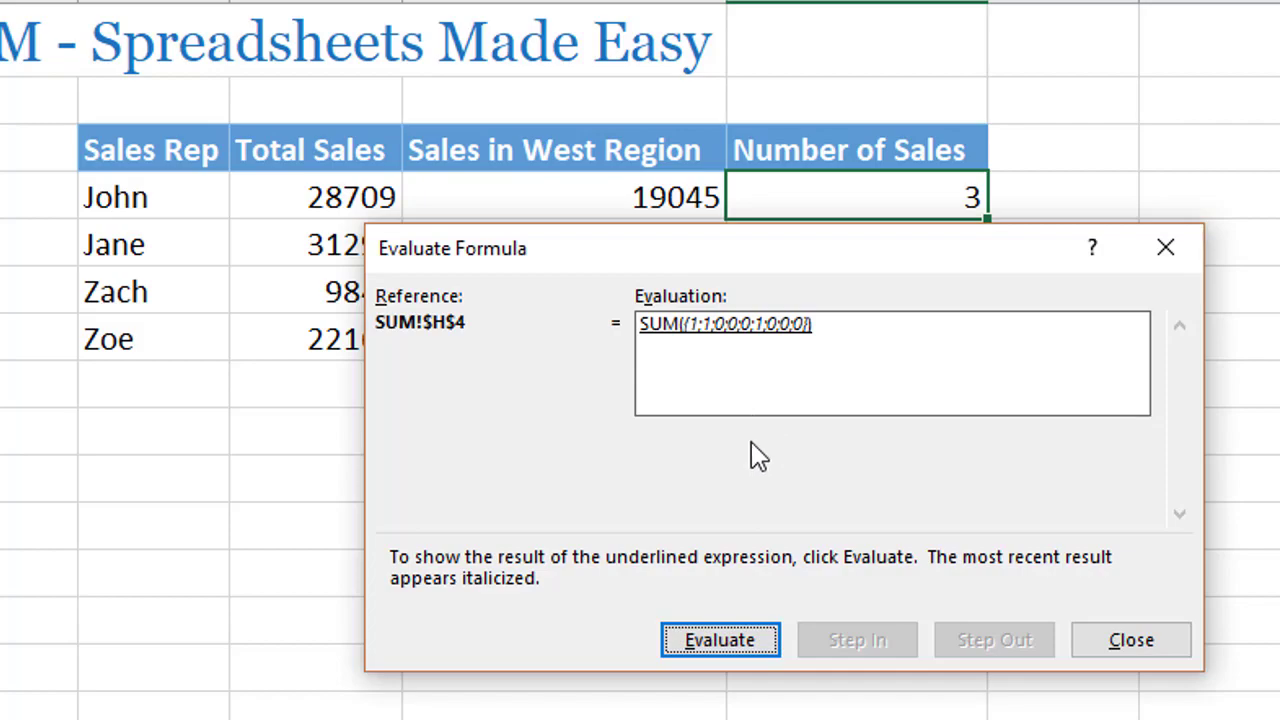
left_click(748, 648)
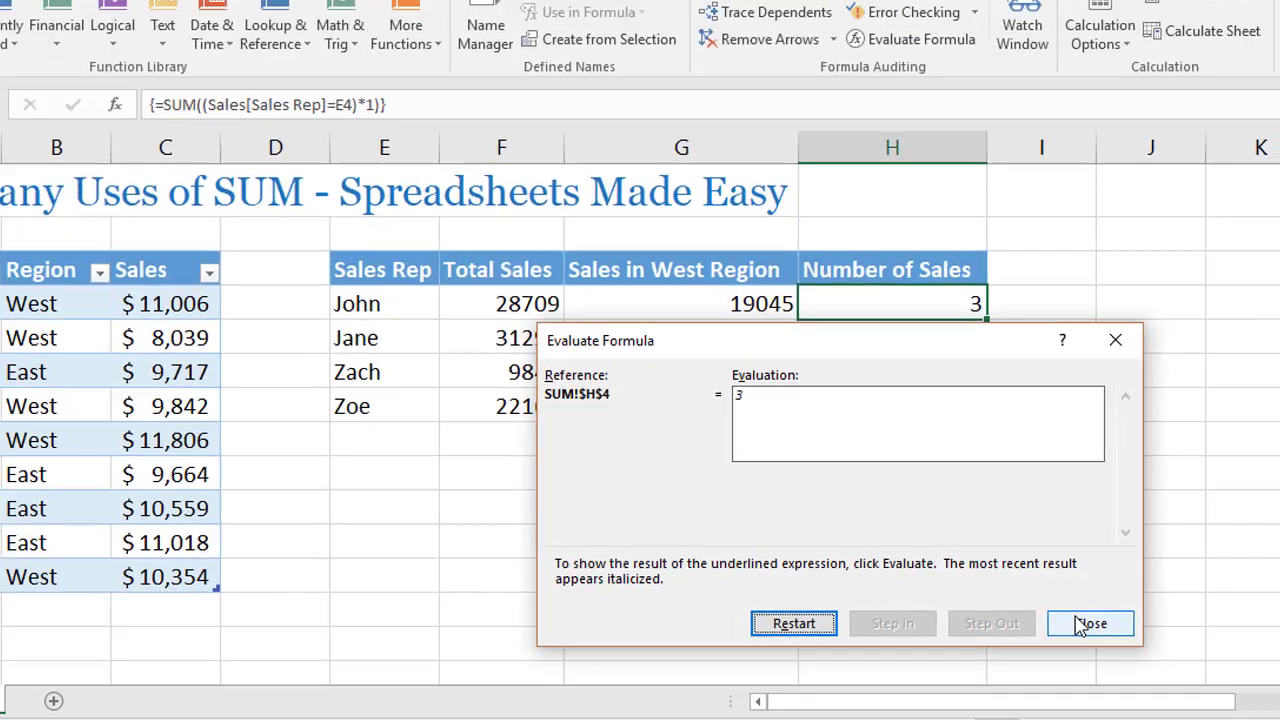
left_click(1131, 640)
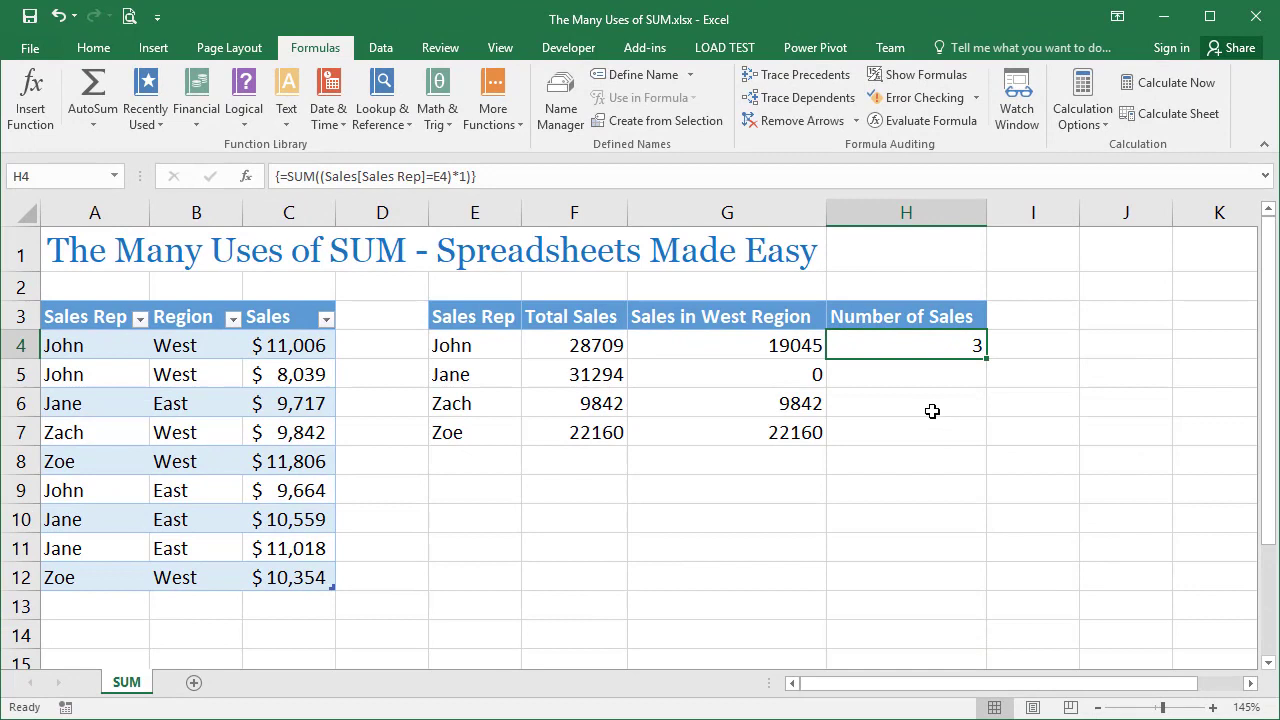
Fill the sales rep count formula from H4 down through H7
double_click(989, 361)
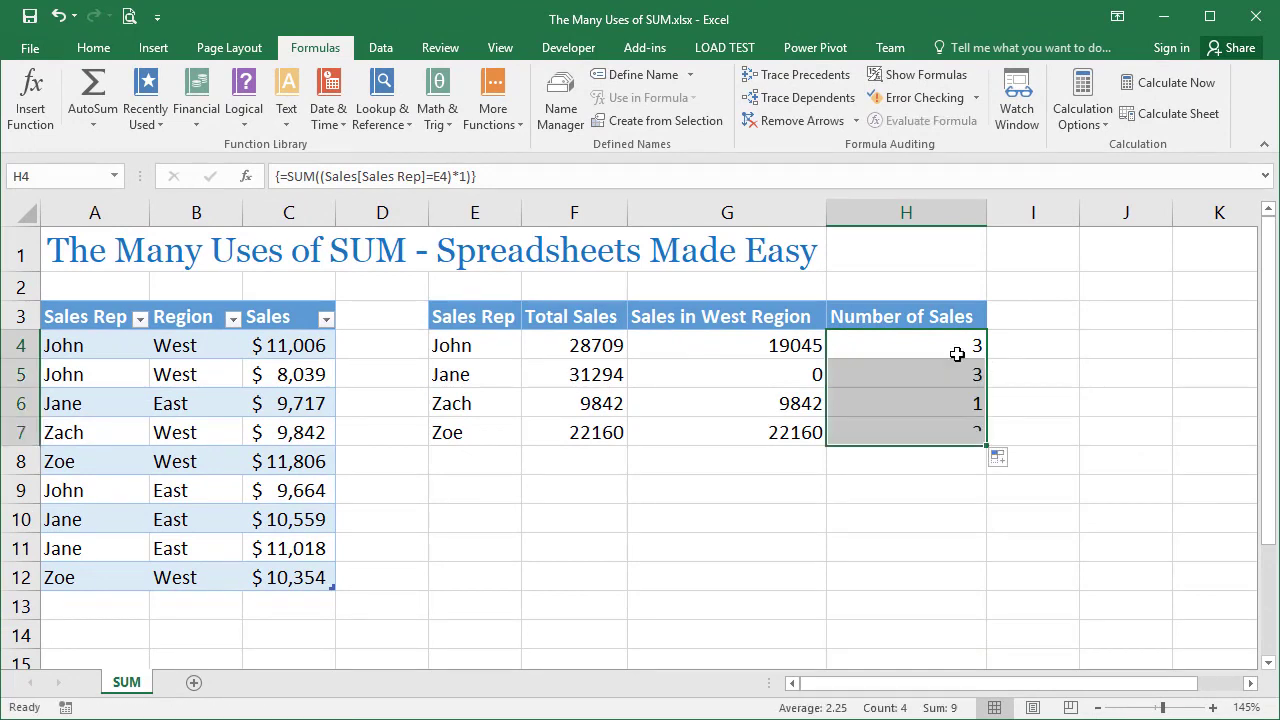
left_click(901, 346)
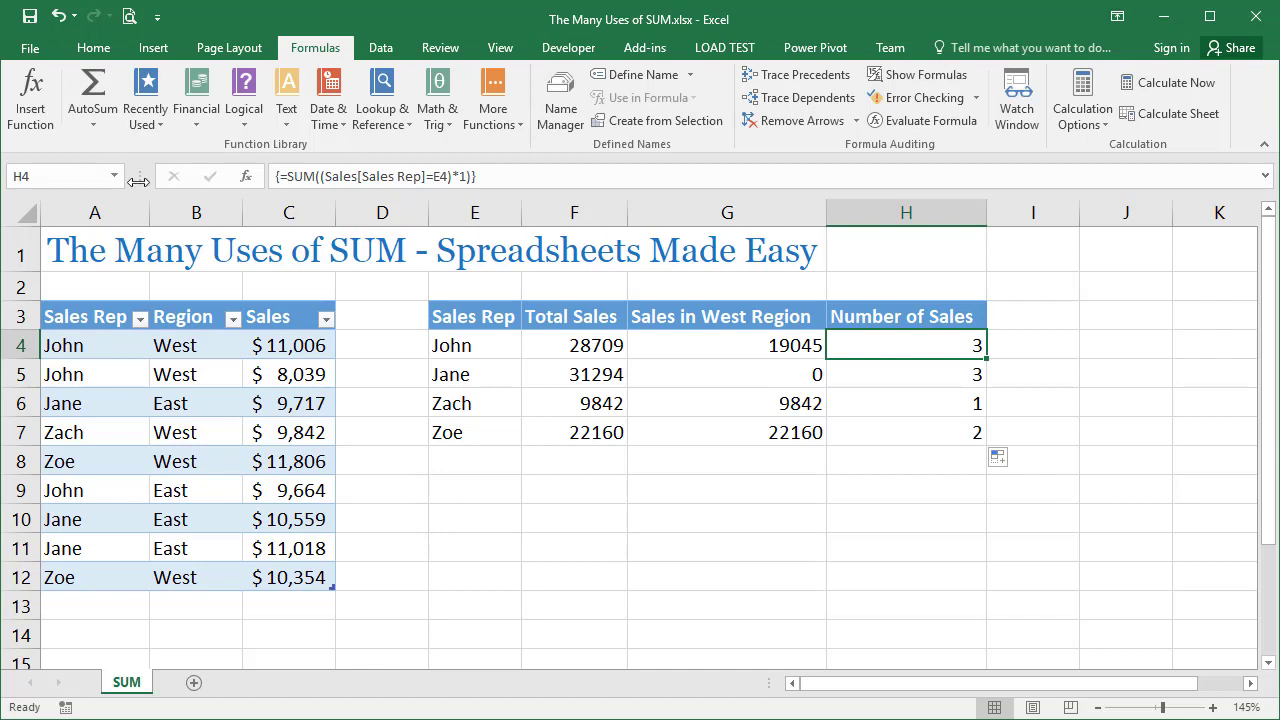
Insert a second condition, (Sales[Region]="West"), between the sales rep condition and the *1 in H4's SUM
double_click(862, 345)
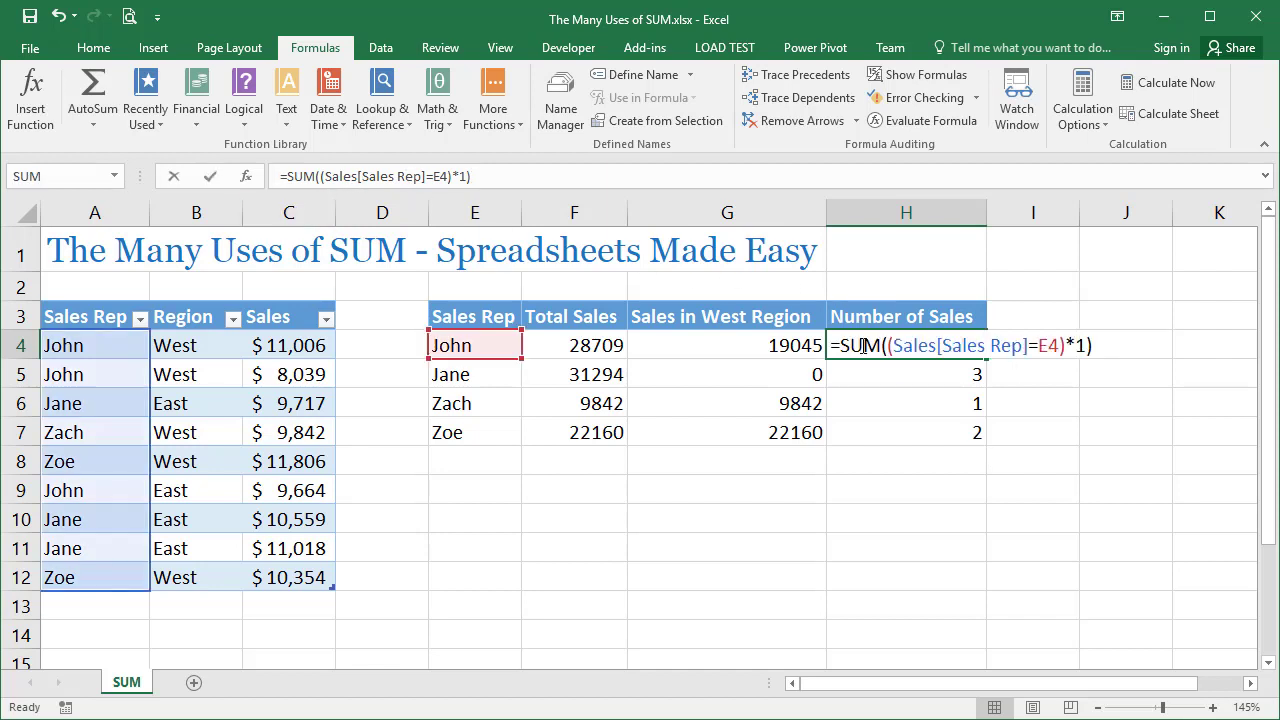
left_click(1068, 345)
type("*()")
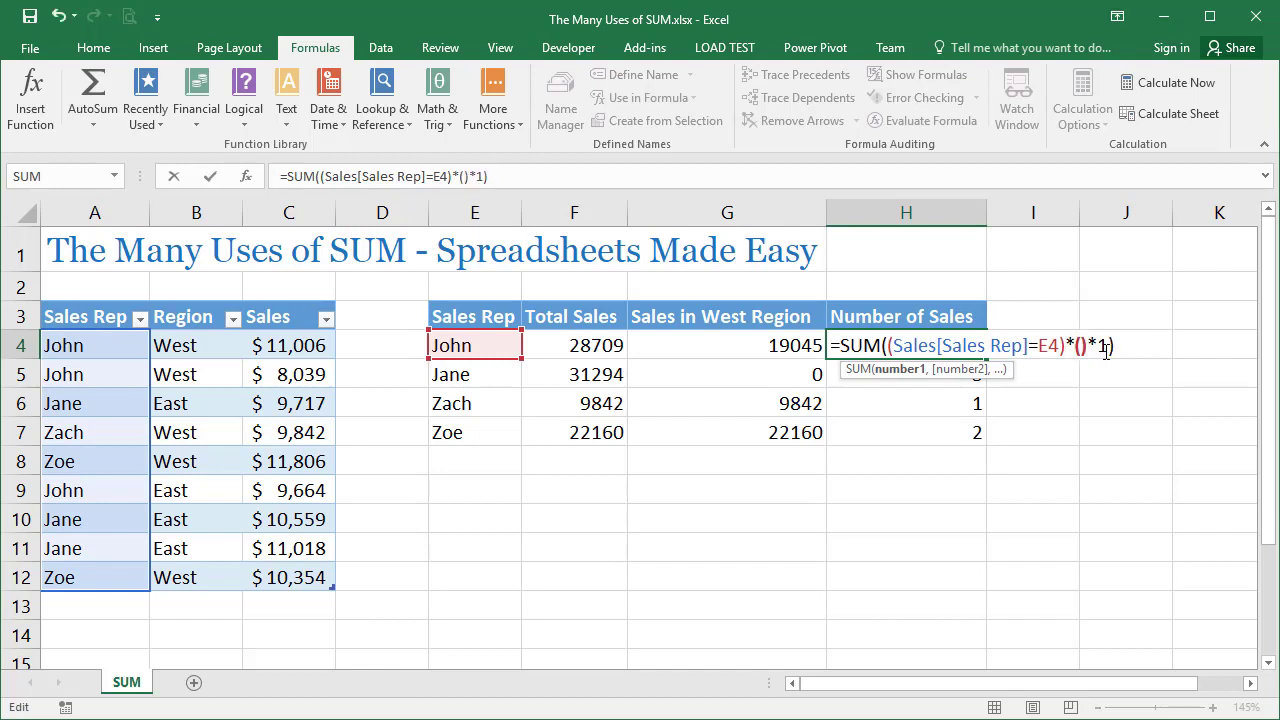
key("Left")
left_click_drag(232, 342, 221, 572)
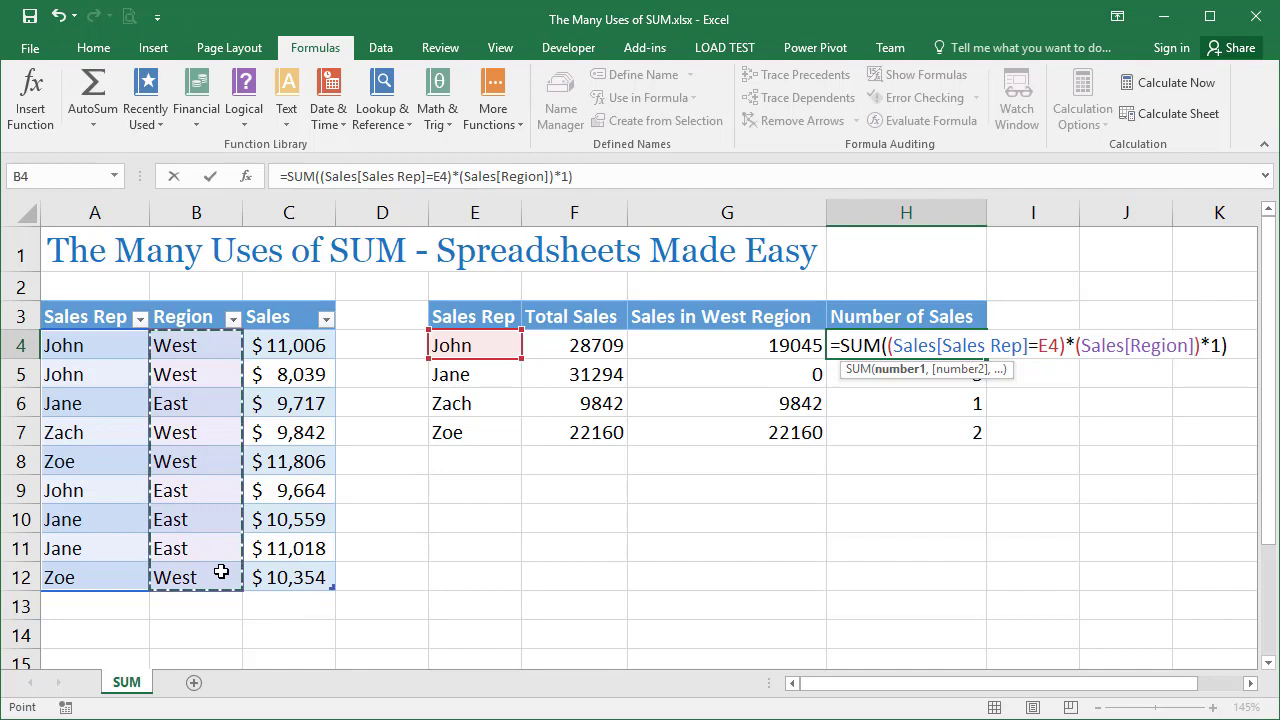
type("=\"")
type("We")
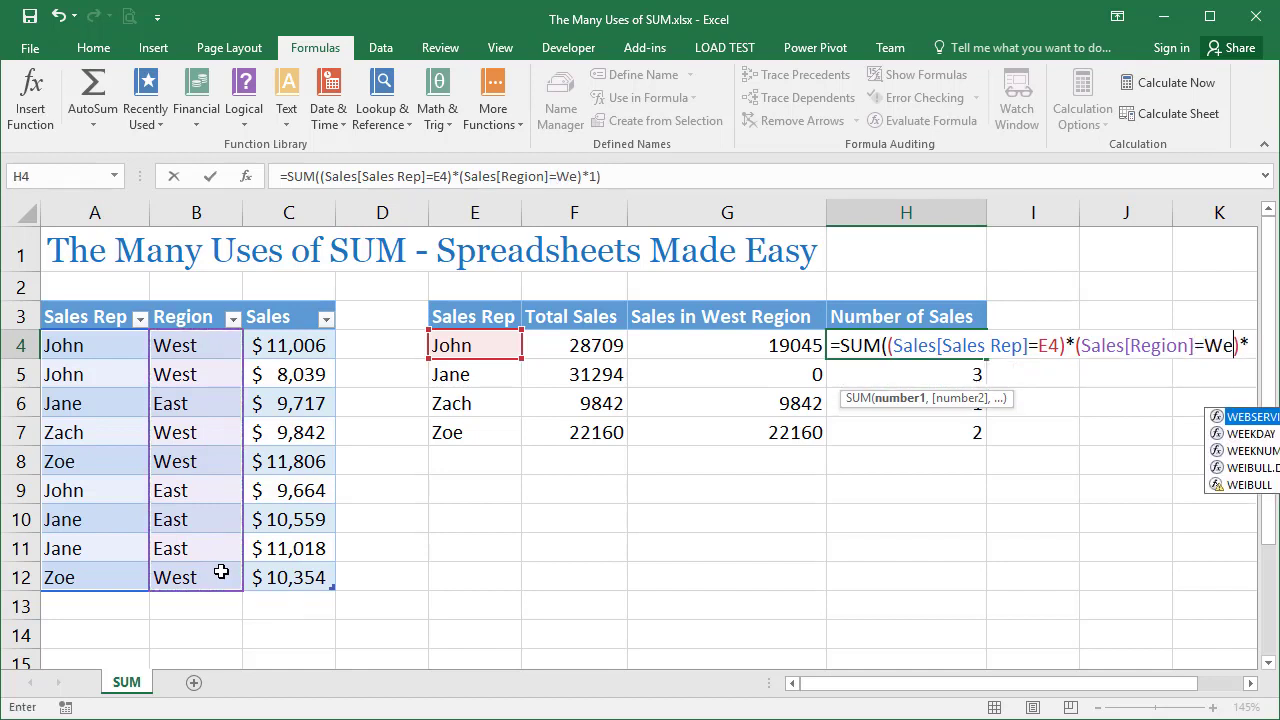
key("BackSpace")
key("BackSpace")
type("\"West\"")
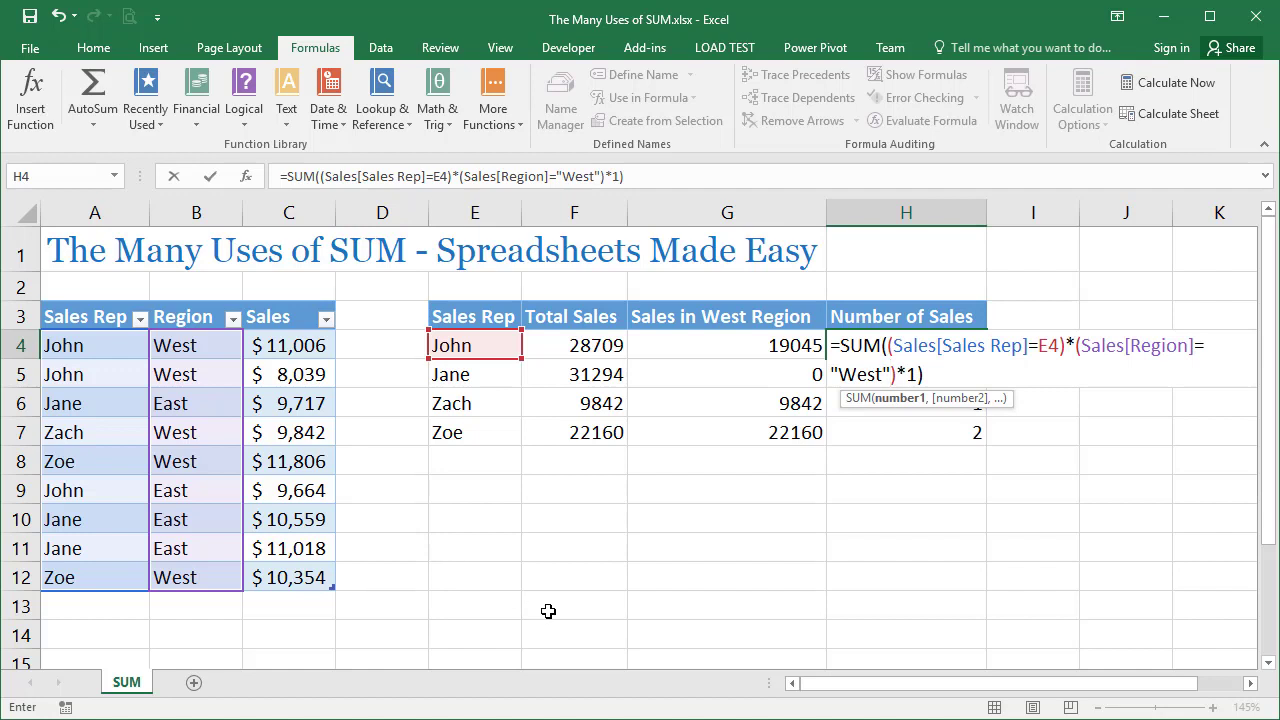
Enter the two-condition SUM in H4 as an array formula and fill it down through H7
key("ctrl+shift+Return")
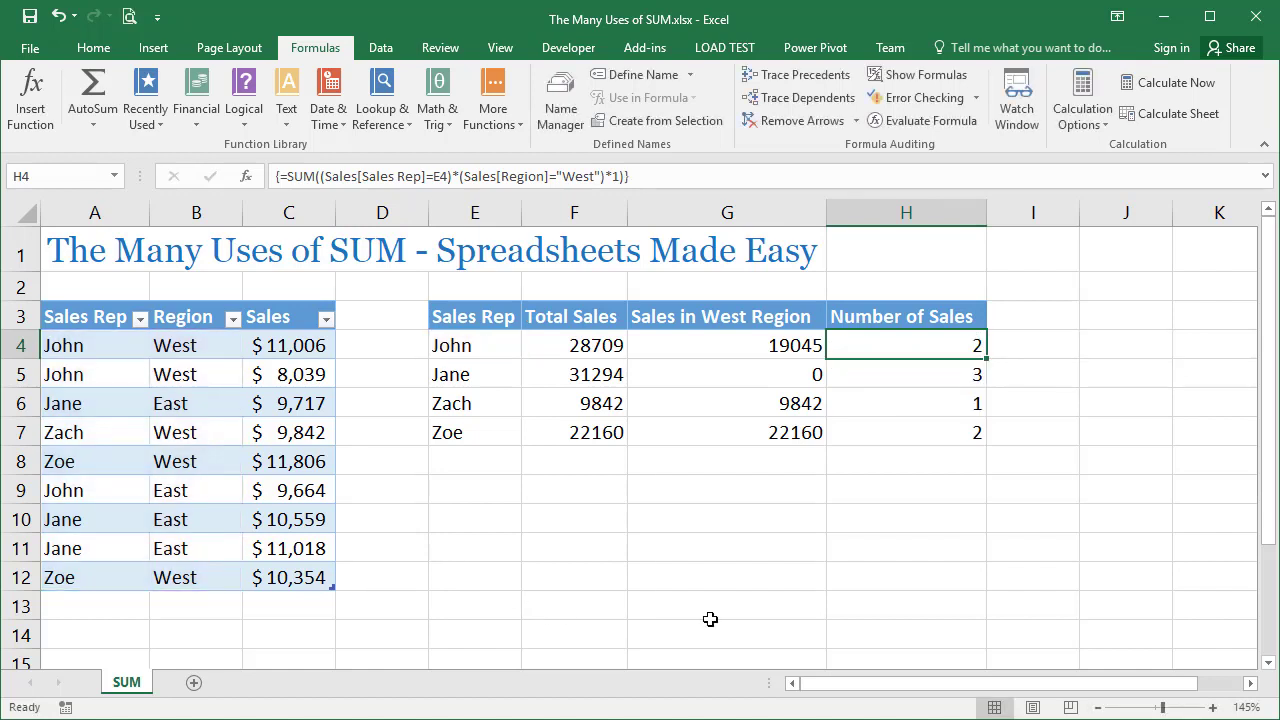
double_click(986, 358)
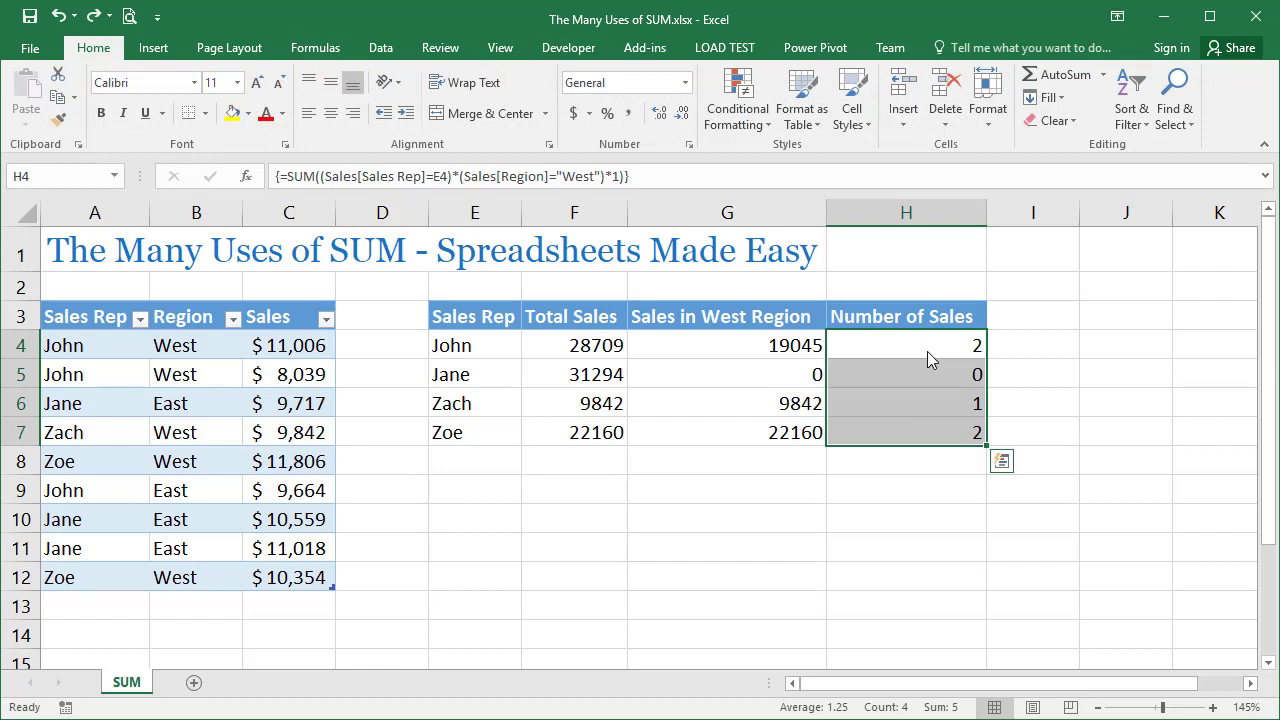
left_click(1042, 348)
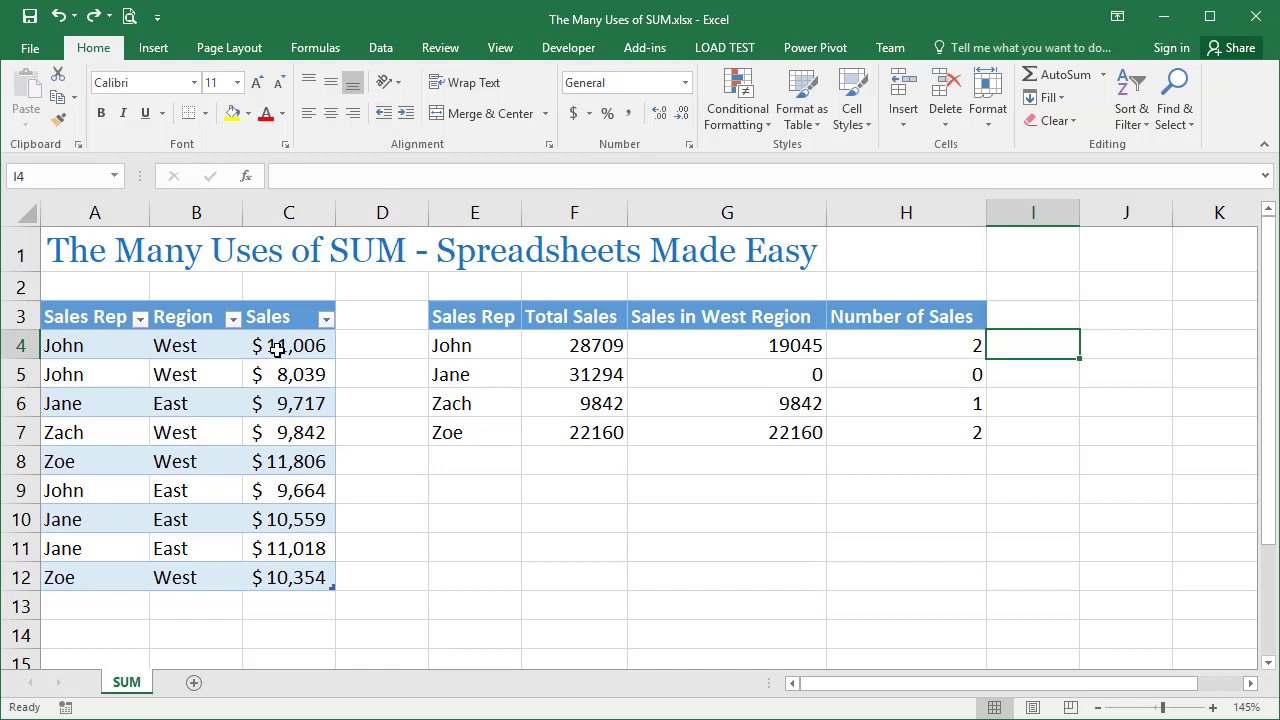
Enter N/A as the sales value in C7 and clear the sales value in C8
left_click(279, 432)
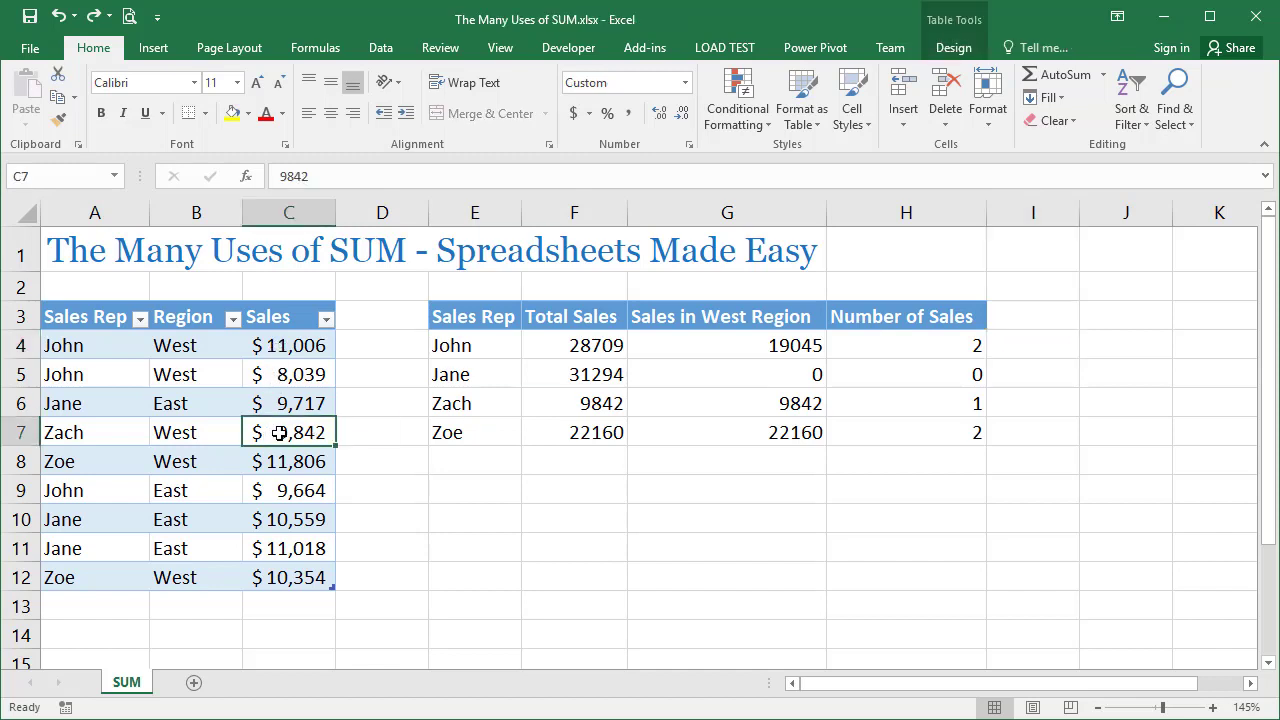
type("N/A")
key("Return")
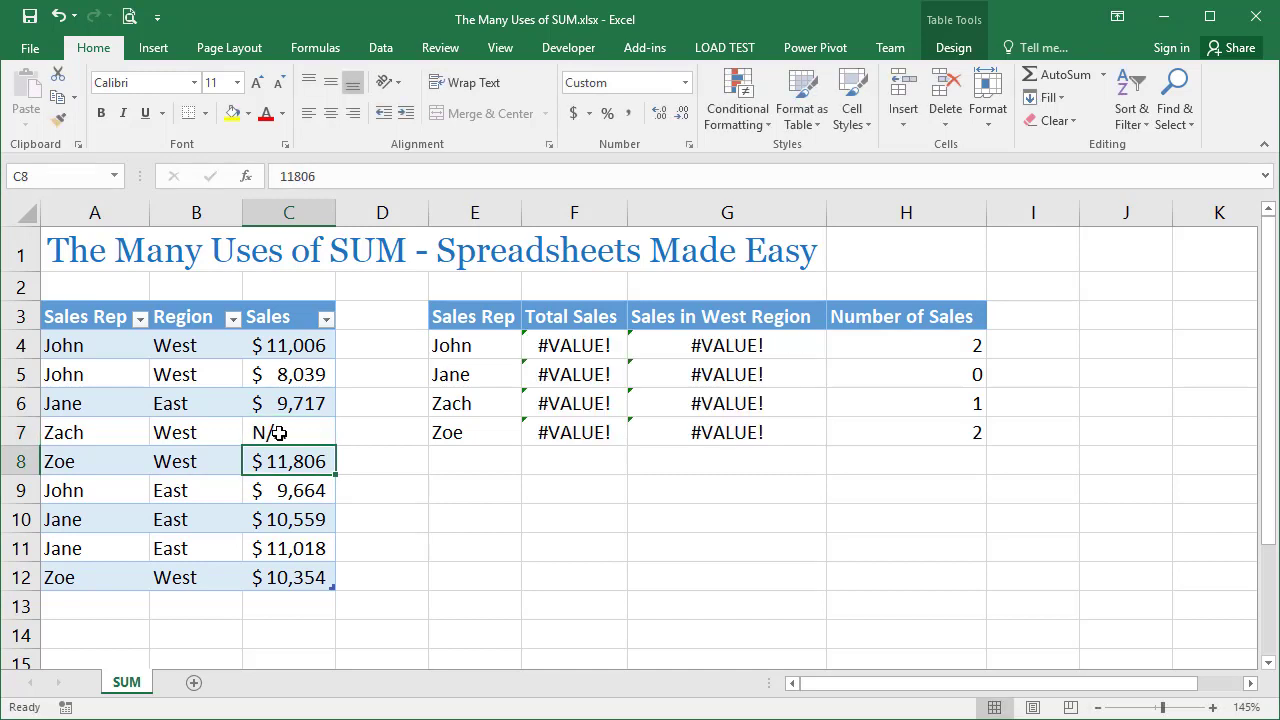
key("Delete")
Format the sales value in C9 as a Short Date
key("Down")
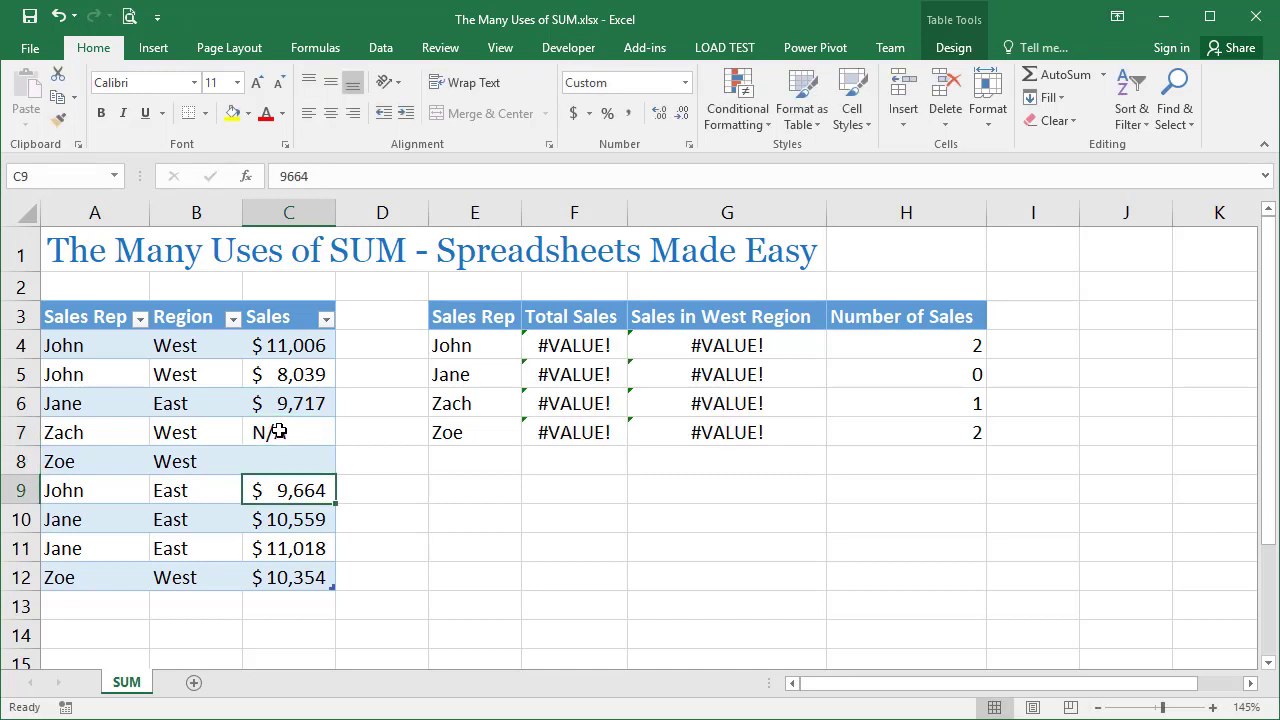
left_click(685, 83)
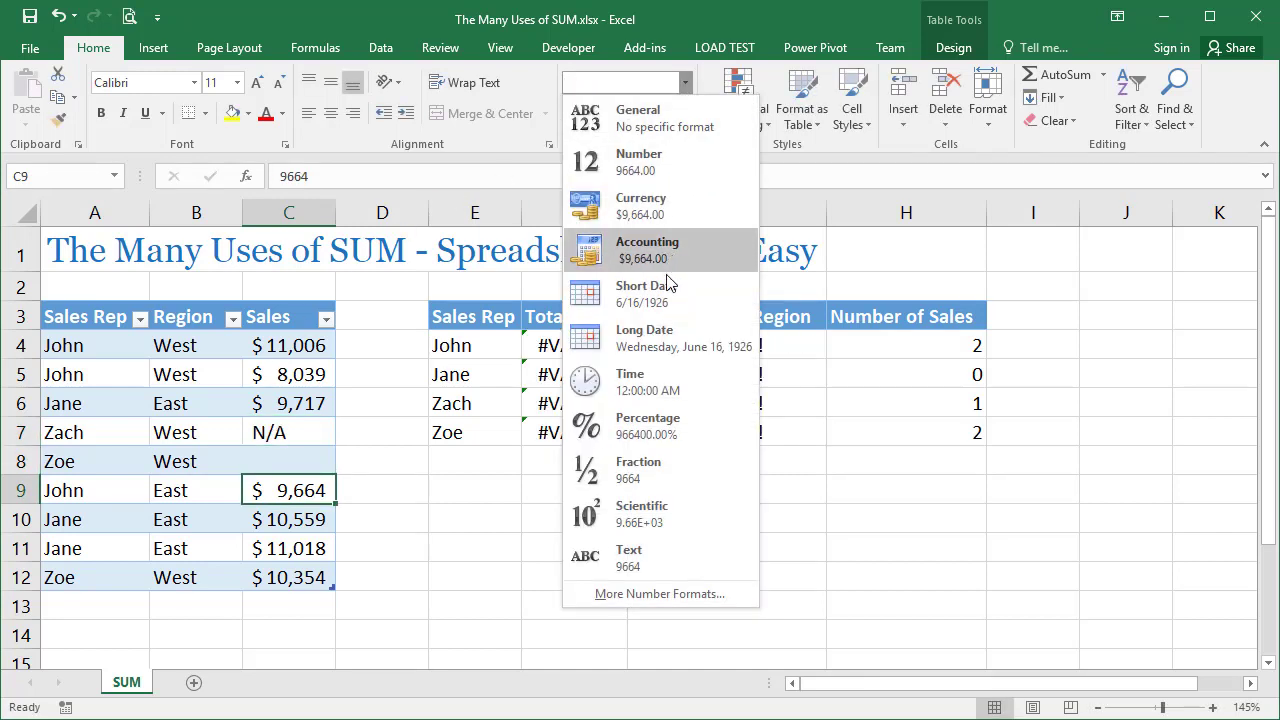
left_click(640, 294)
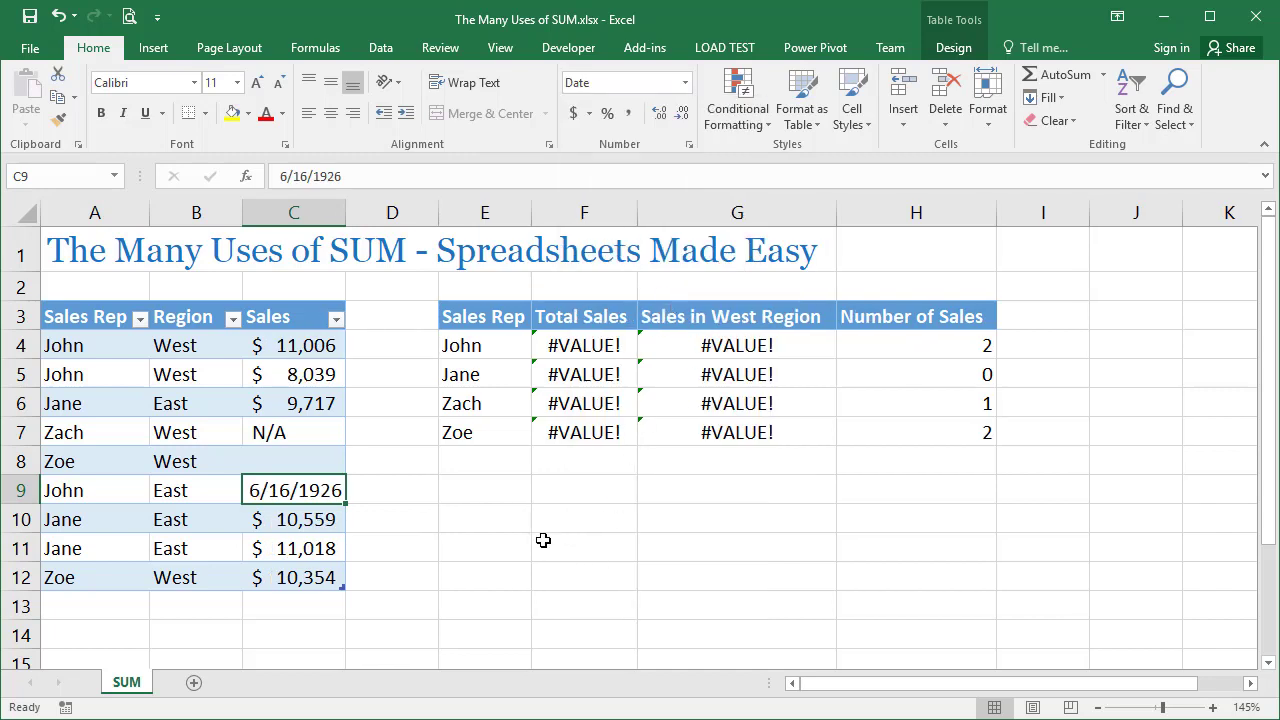
Select the Sales values in C4:C12 and check their count summary
left_click(305, 348)
left_click_drag(305, 348, 305, 587)
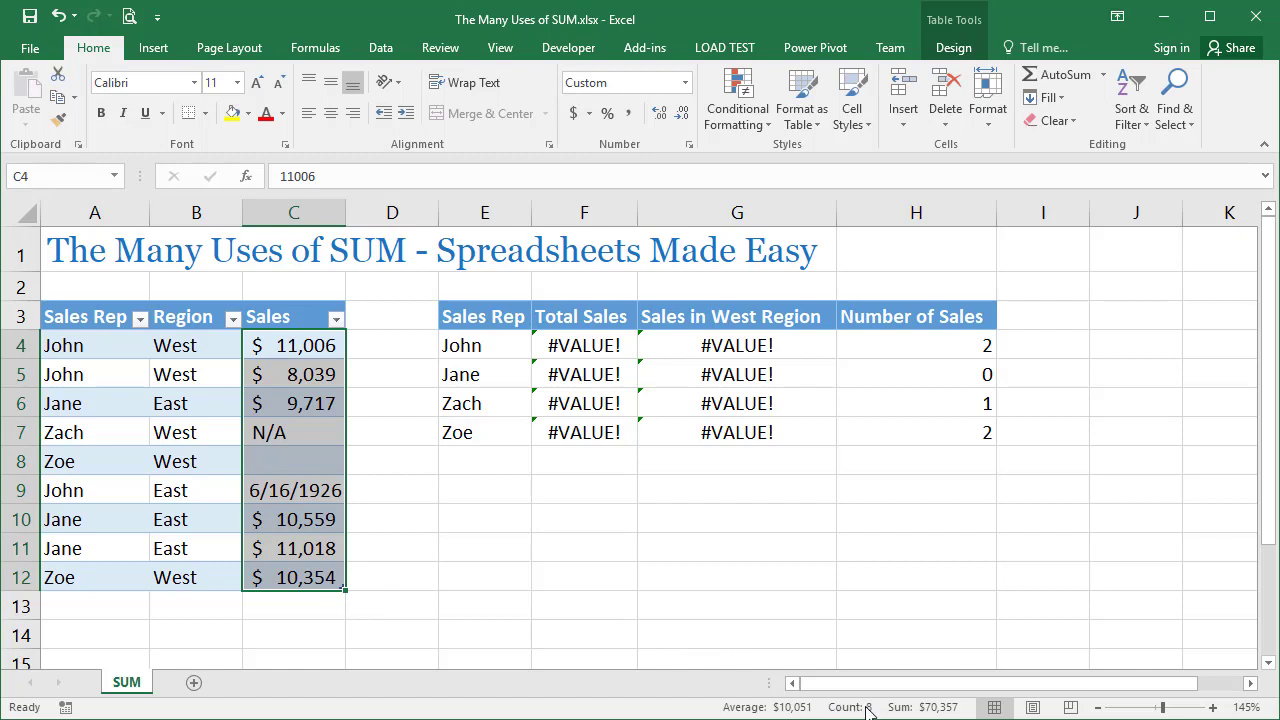
Enter a COUNT formula over the table's Sales[Sales] column in cell I4
left_click(1027, 347)
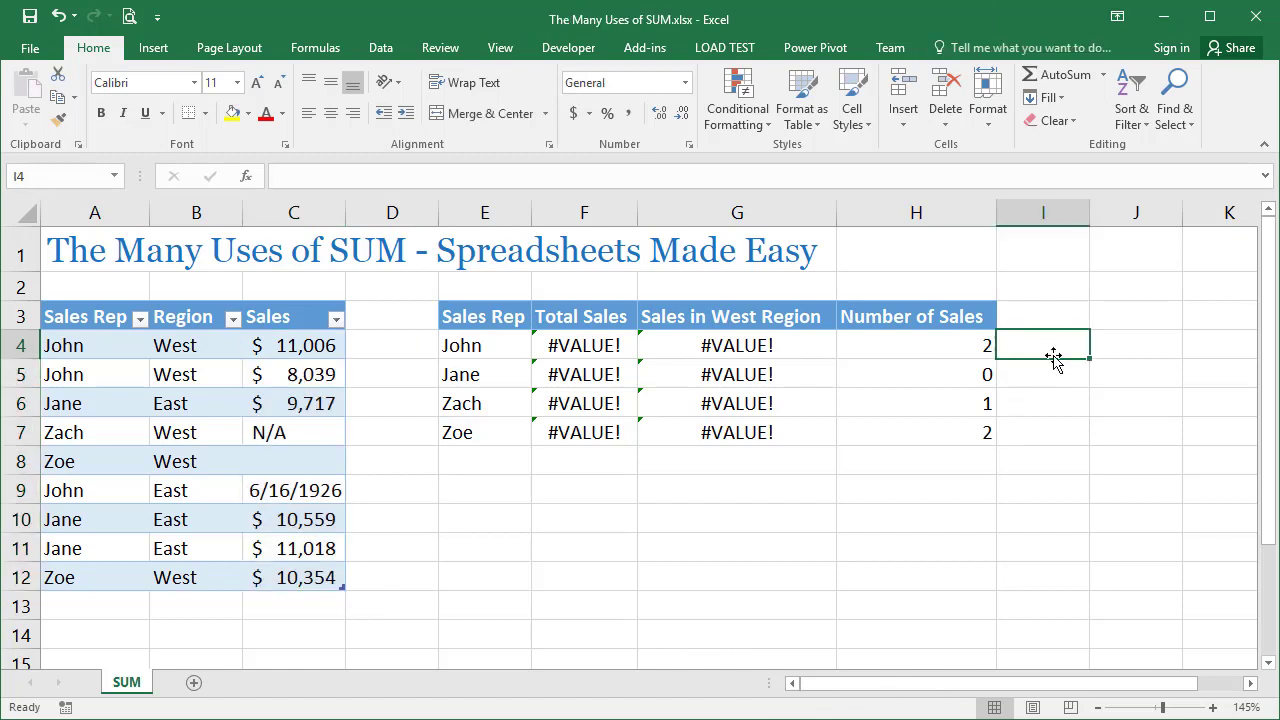
type("=count(")
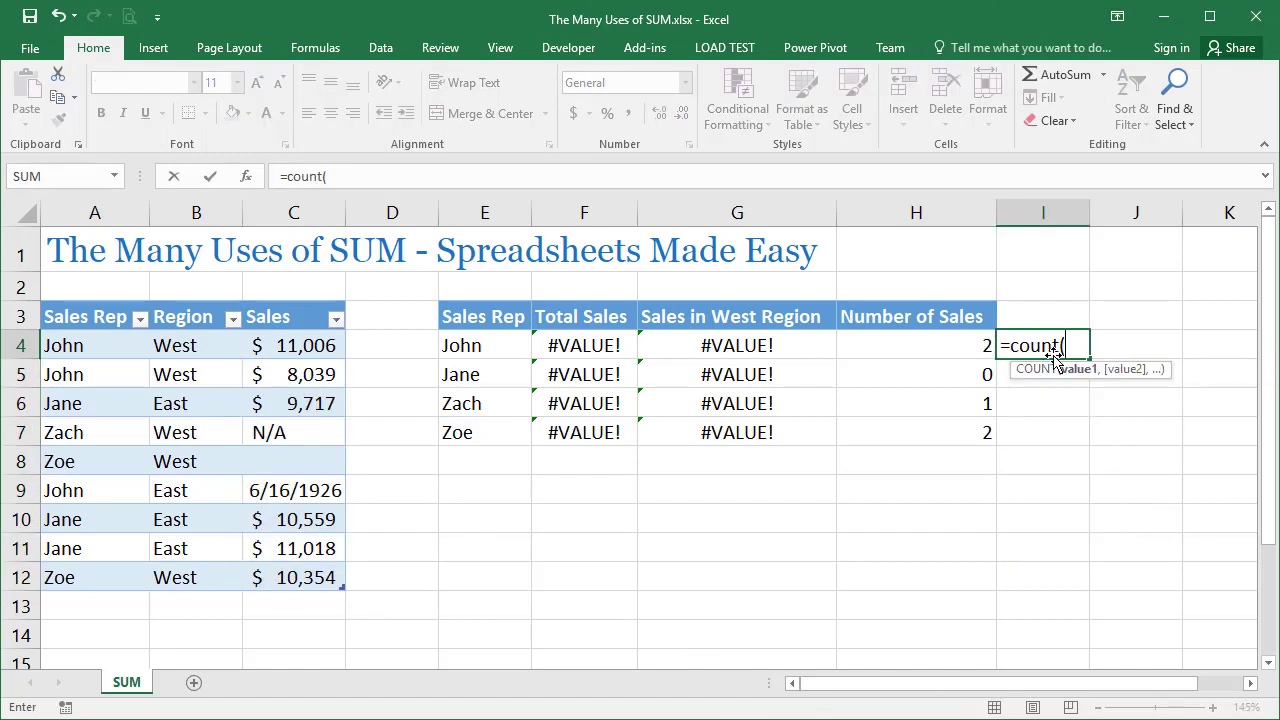
left_click_drag(296, 345, 318, 572)
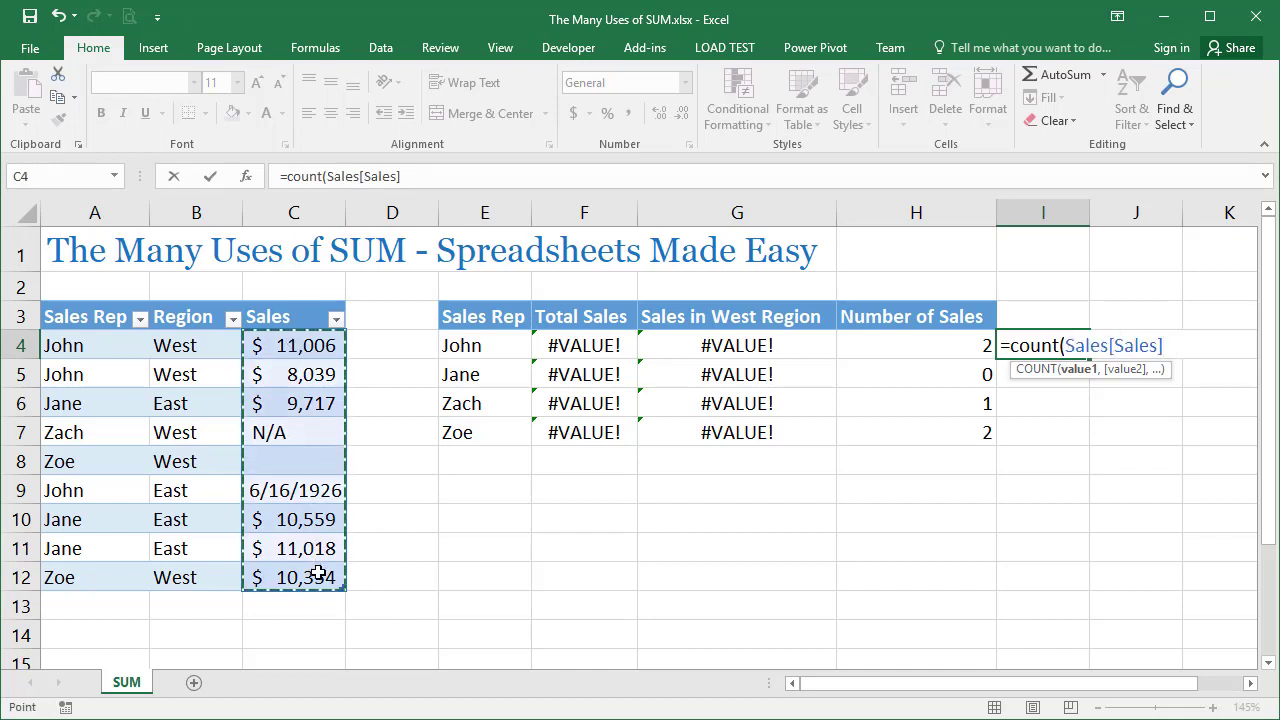
key("Return")
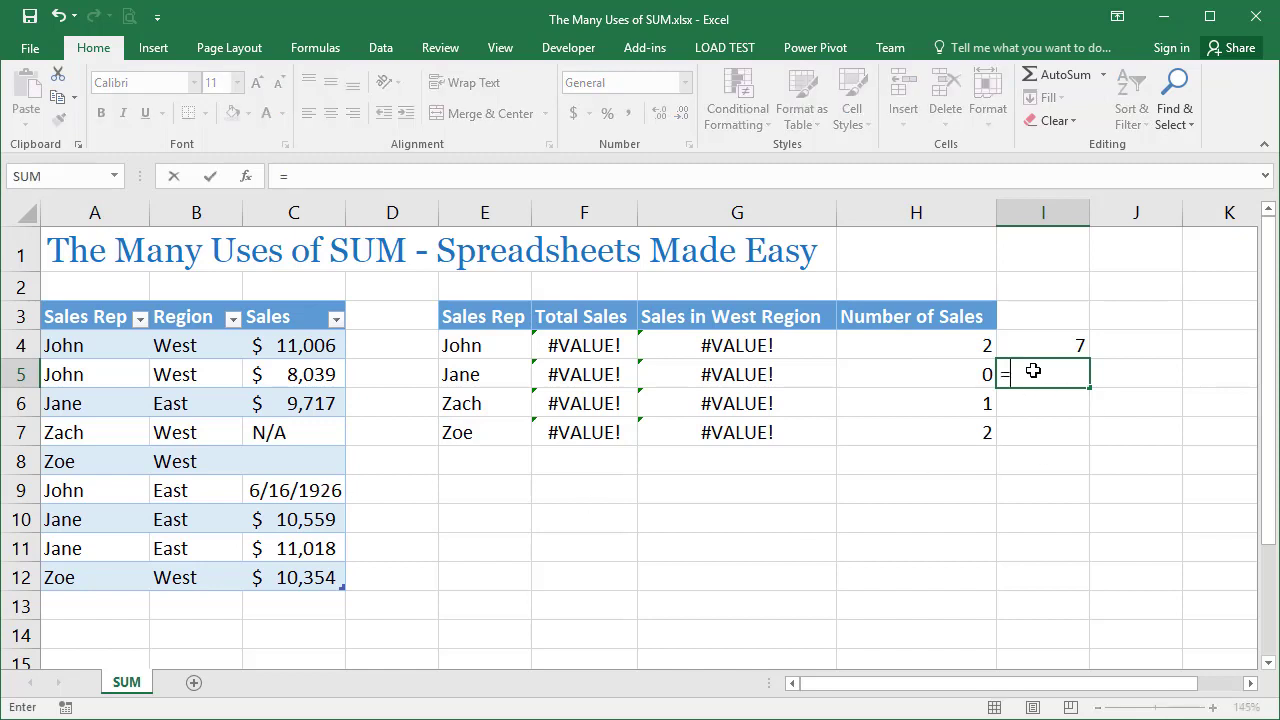
Enter a COUNTA formula over the Sales[Sales] column in I5 and check the text entry in C7
type("=counta(")
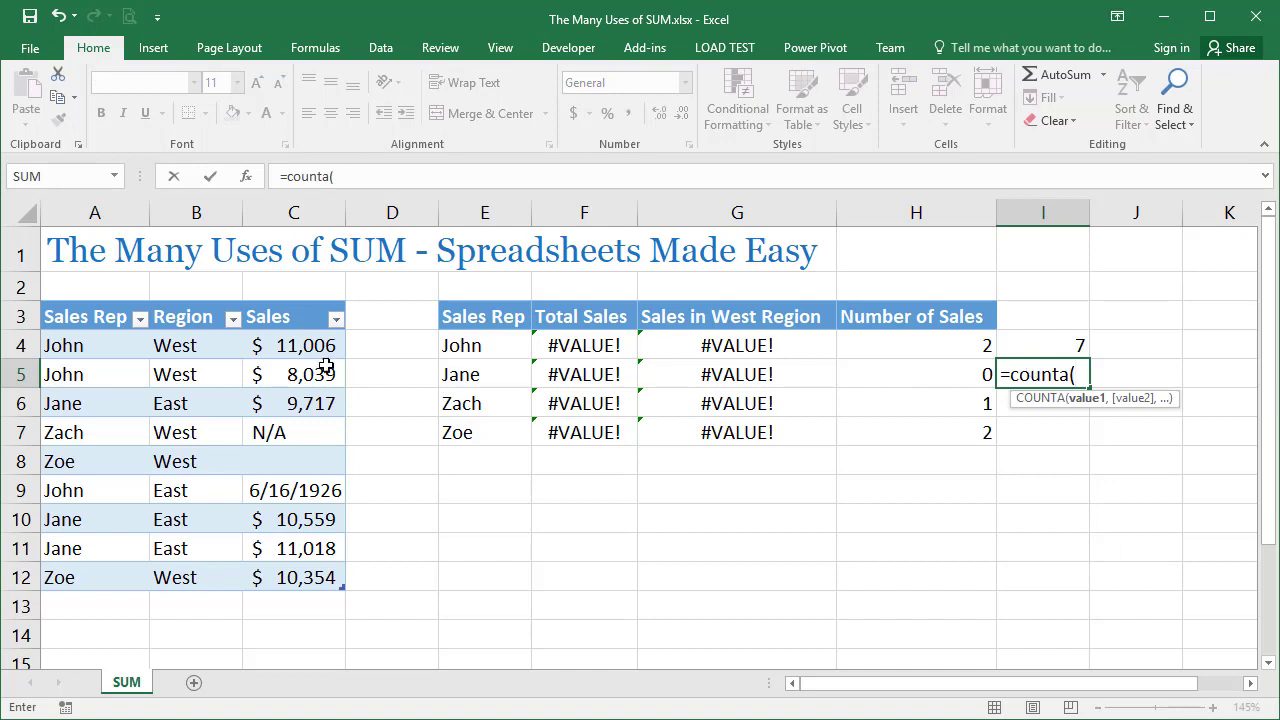
left_click_drag(305, 350, 313, 580)
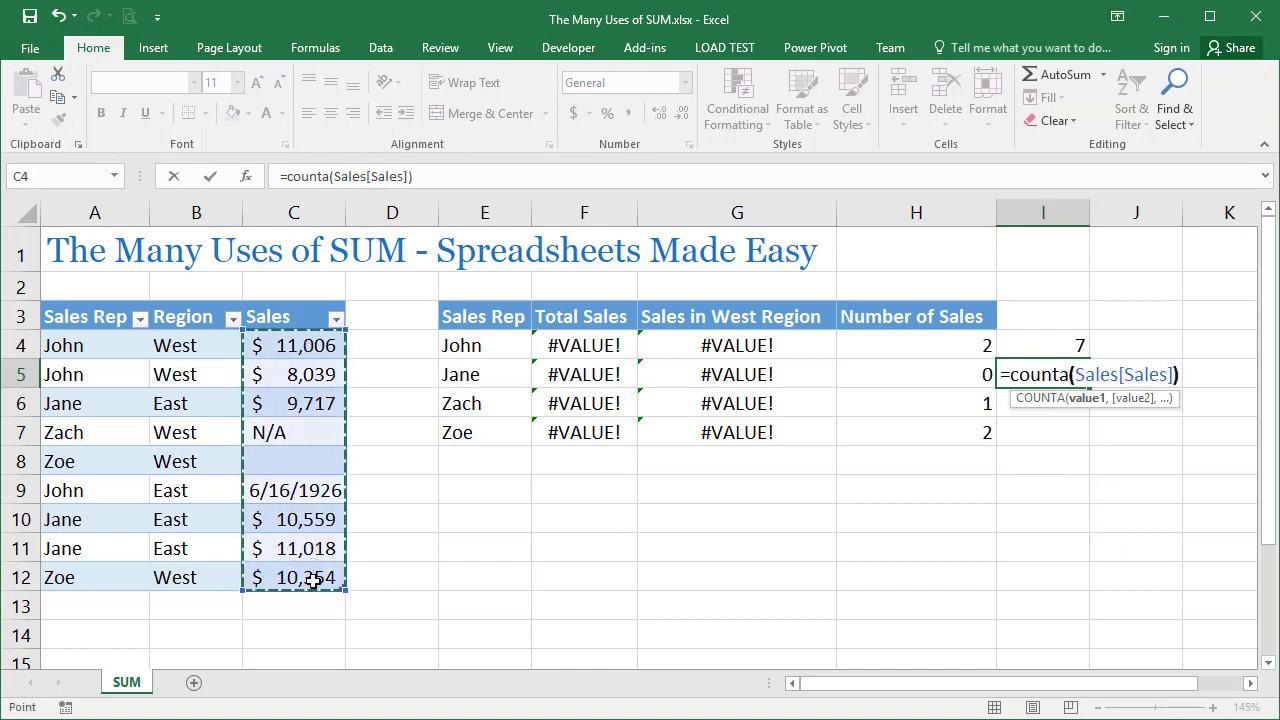
key("Return")
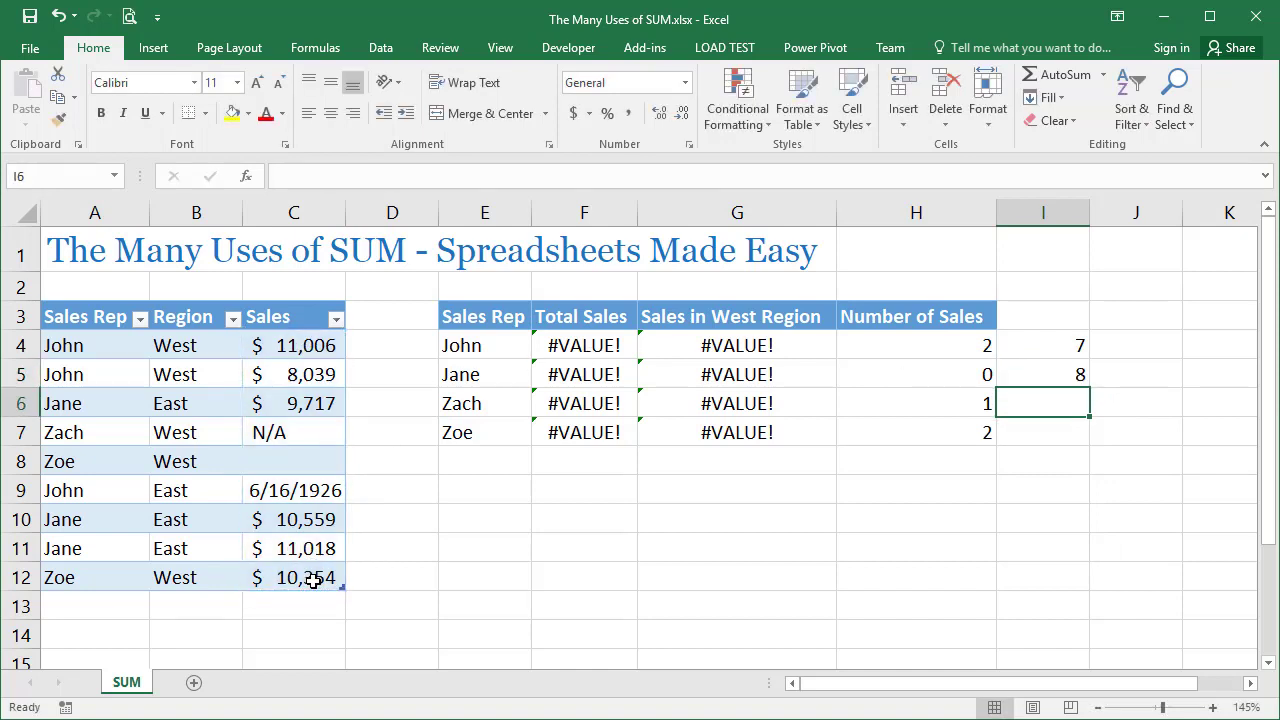
left_click(316, 432)
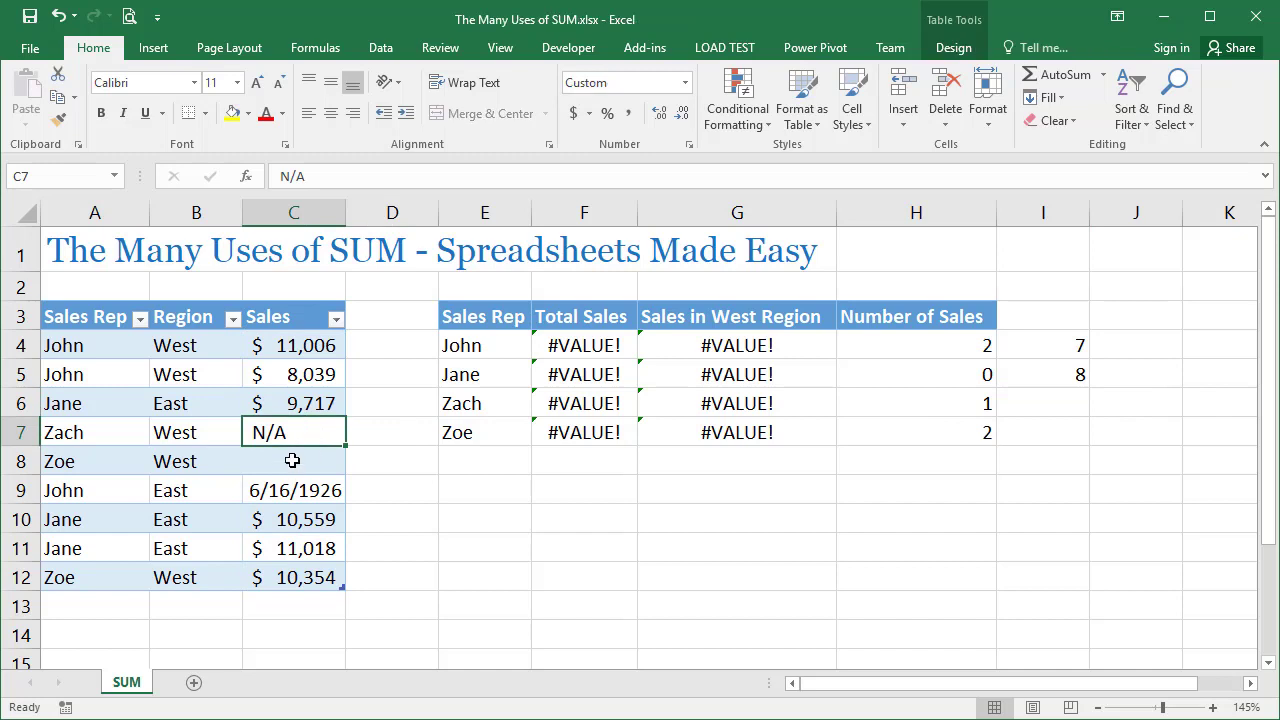
Count the non-blank sales in I6 with the array formula =SUM((Sales[Sales]<>"")*1)
left_click(1047, 402)
type("=sum()")
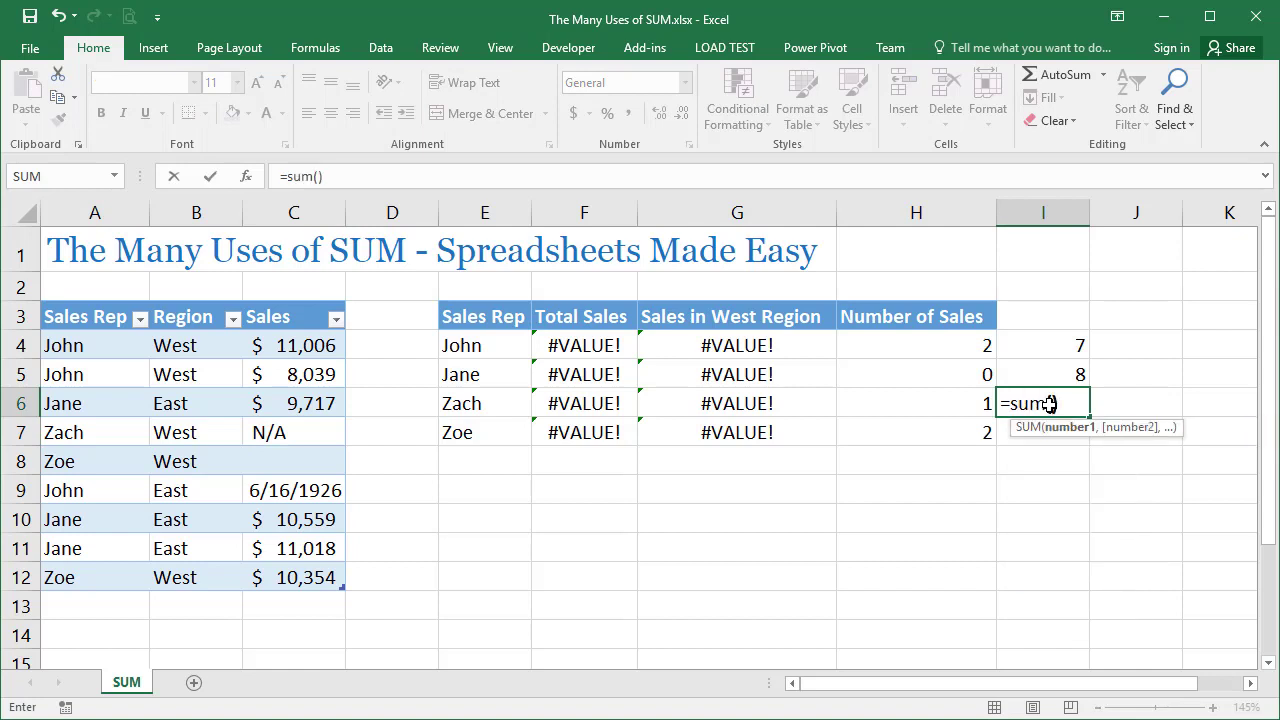
left_click(1050, 403)
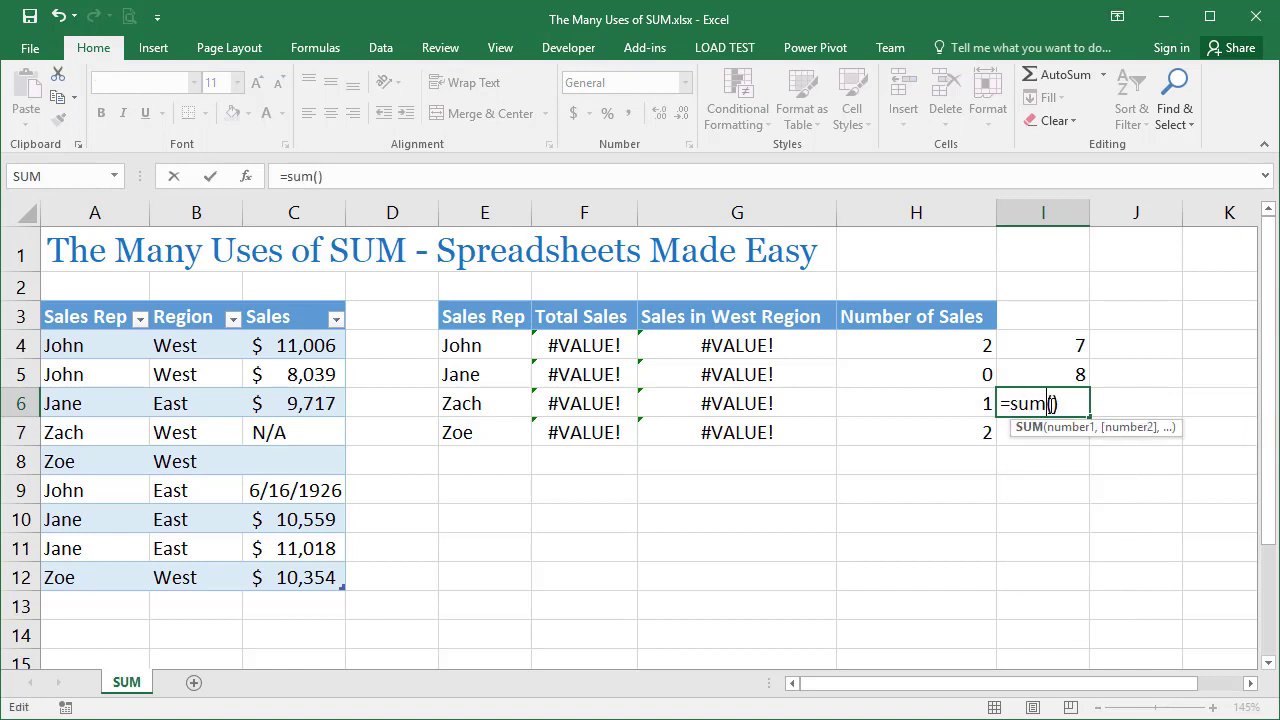
type("()")
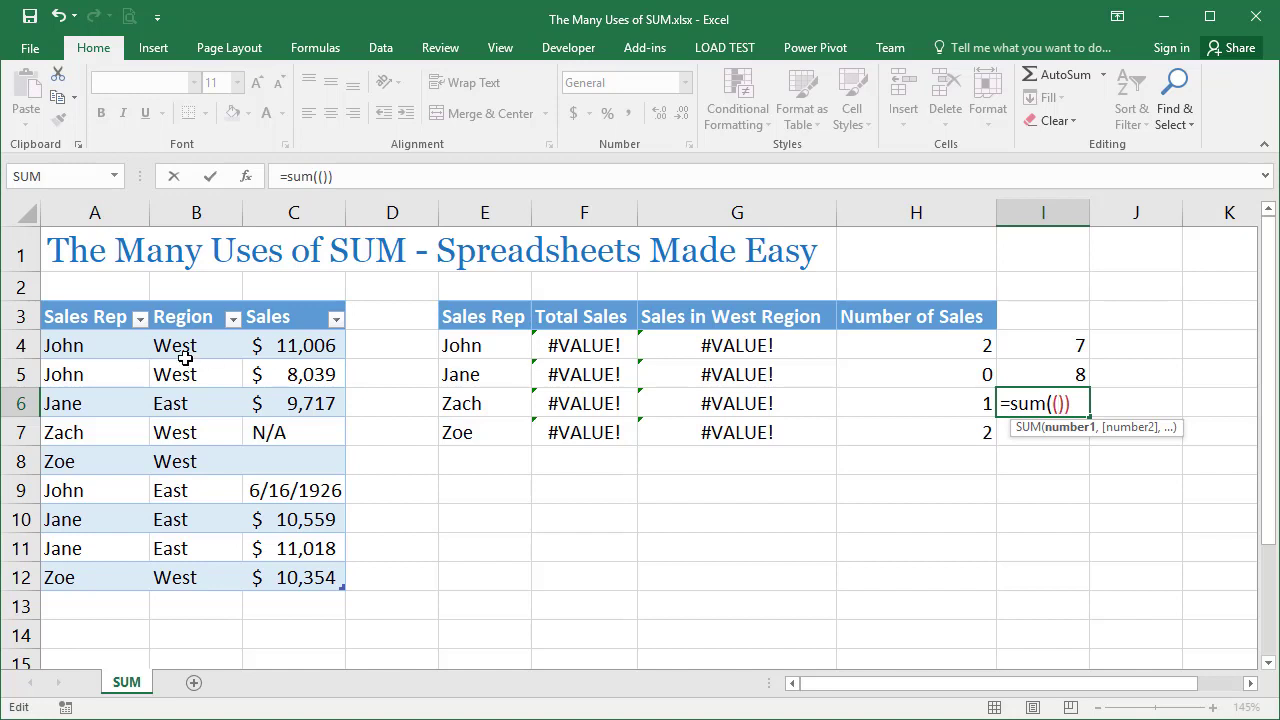
left_click_drag(289, 343, 312, 578)
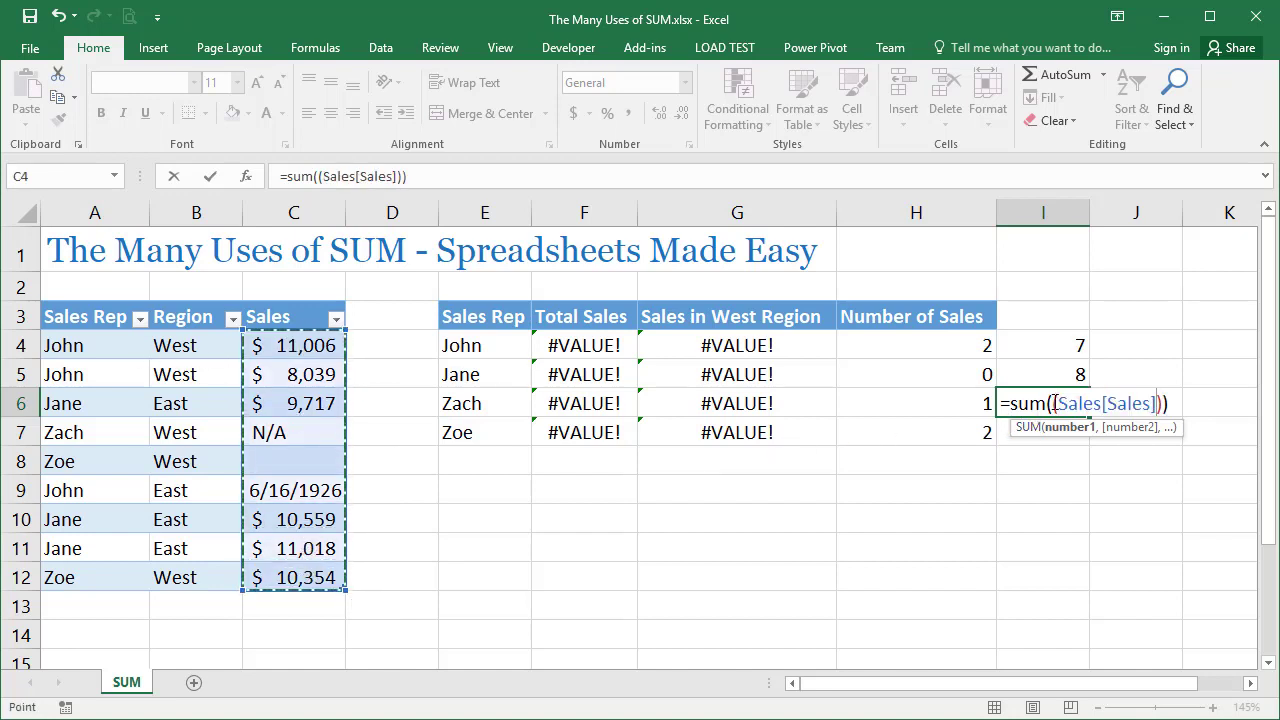
type("<>\"\"")
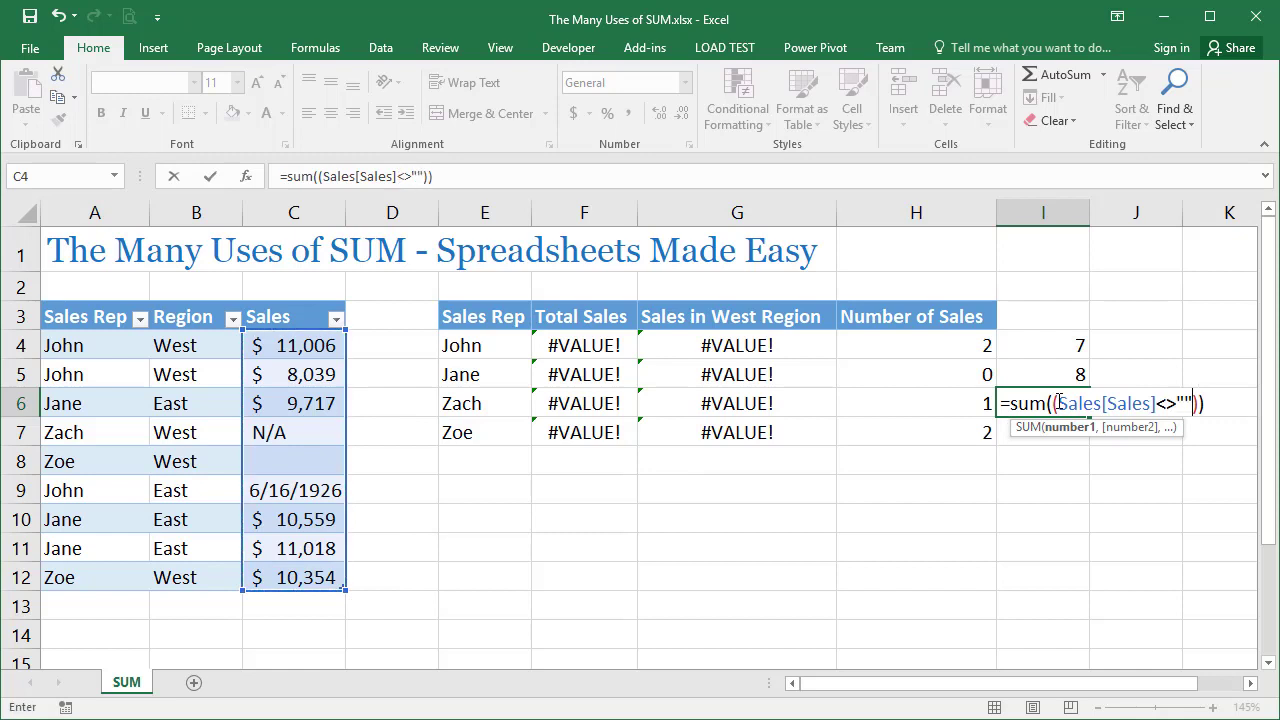
left_click(1202, 403)
type("*1")
key("ctrl+shift+Return")
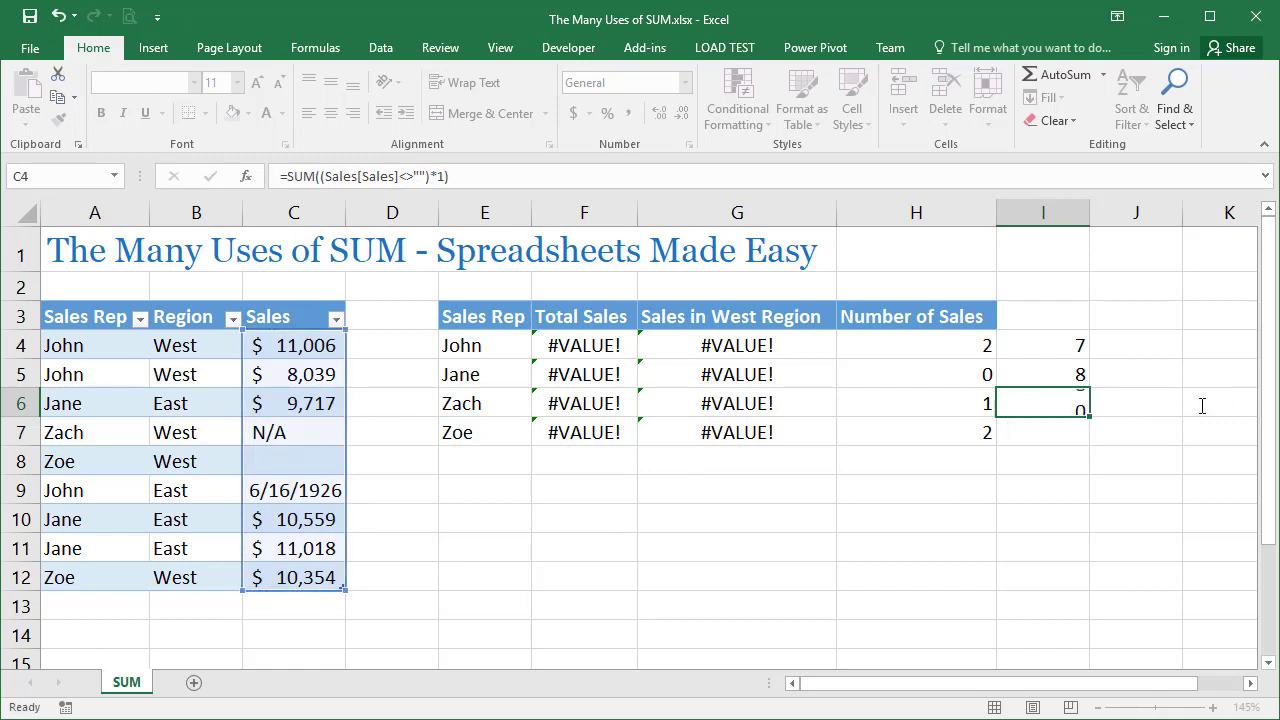